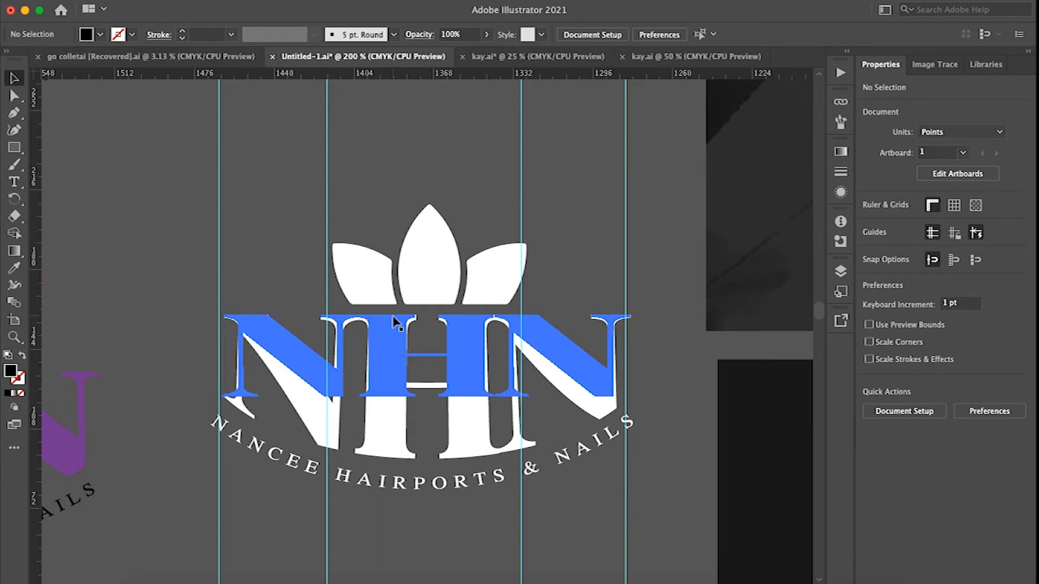
# - Review the NHN logo drafts, from the white lotus version to the circular versions with crown and flourishes
pyautogui.hscroll(4, 400, 325)
pyautogui.scroll(-5, 433, 335)
pyautogui.hscroll(15, 588, 360)
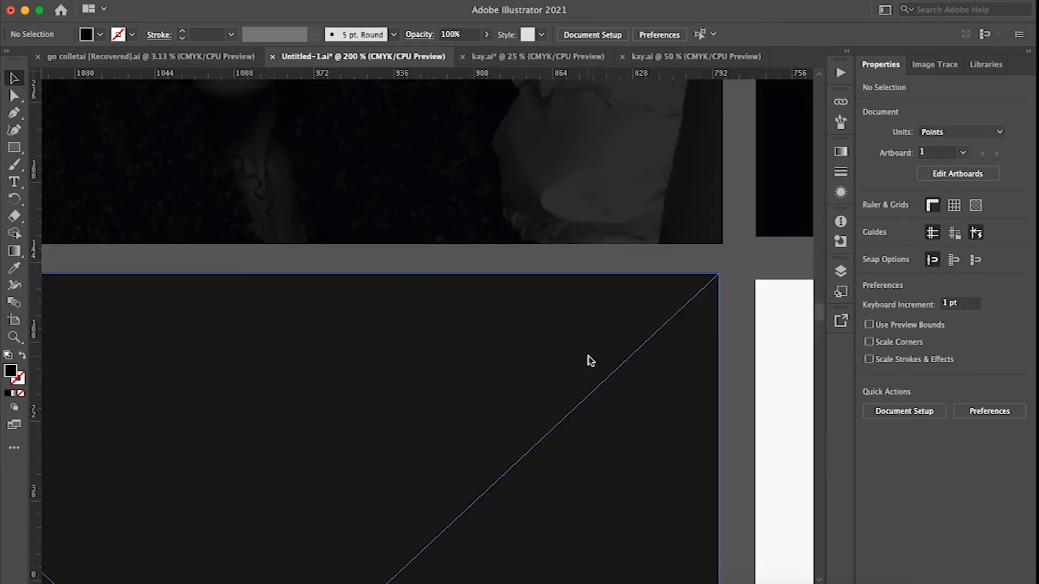
pyautogui.hscroll(15, 590, 361)
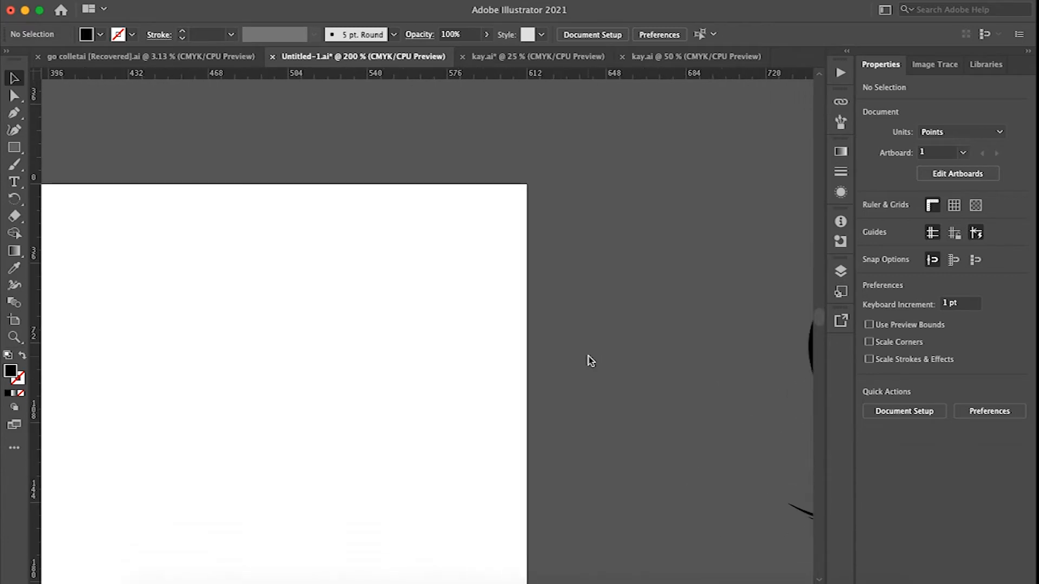
pyautogui.scroll(-20, 590, 362)
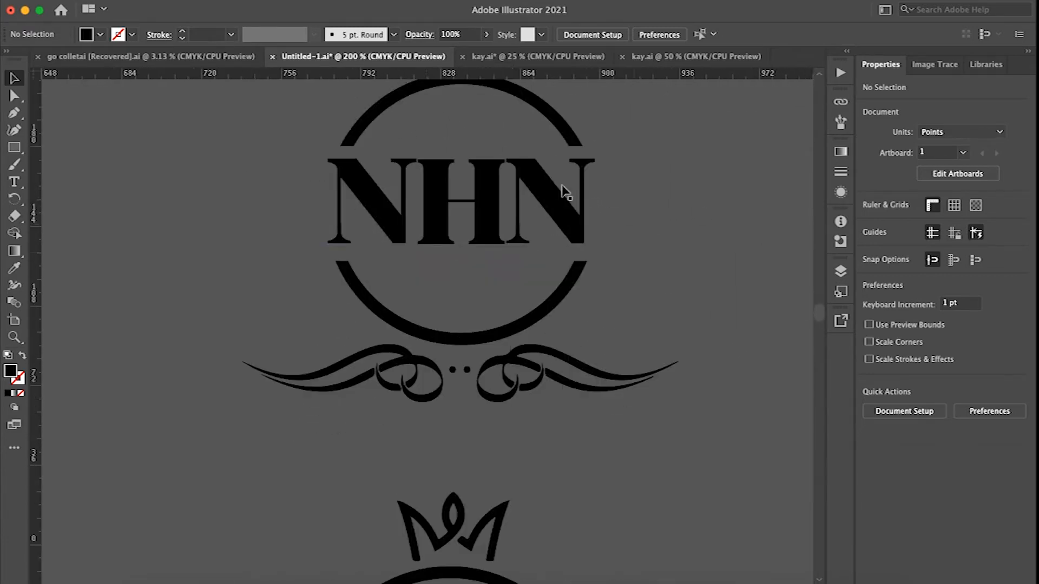
pyautogui.scroll(-5, 625, 318)
pyautogui.scroll(-6, 498, 435)
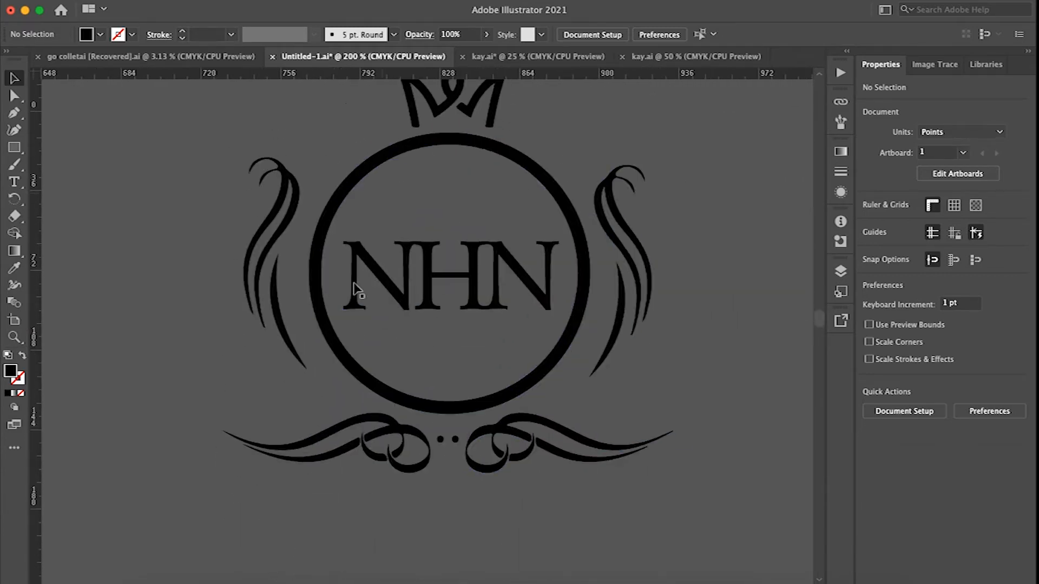
pyautogui.scroll(1, 648, 361)
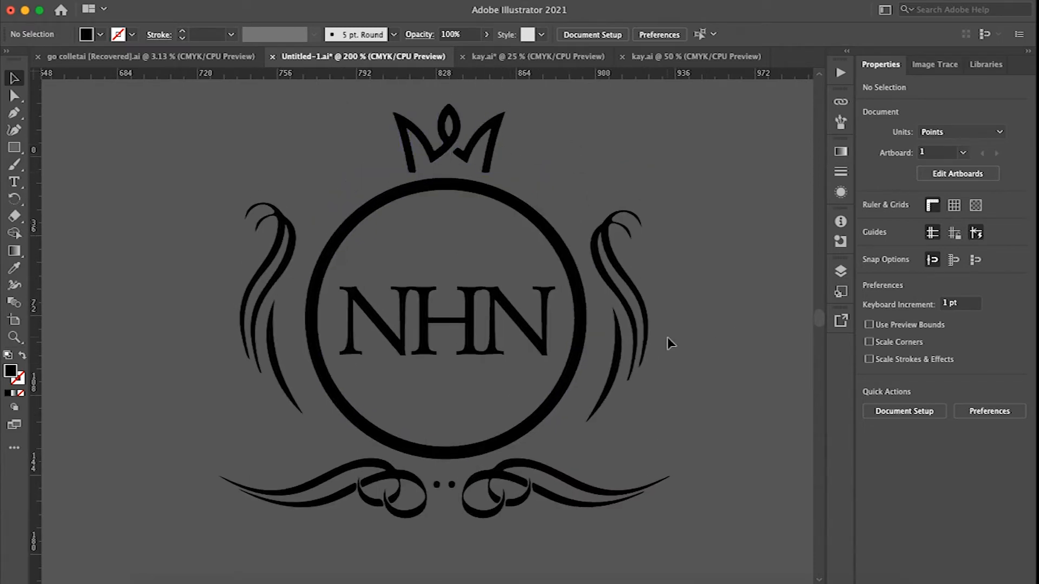
pyautogui.scroll(-7, 640, 303)
pyautogui.hscroll(3, 668, 343)
pyautogui.scroll(-15, 668, 343)
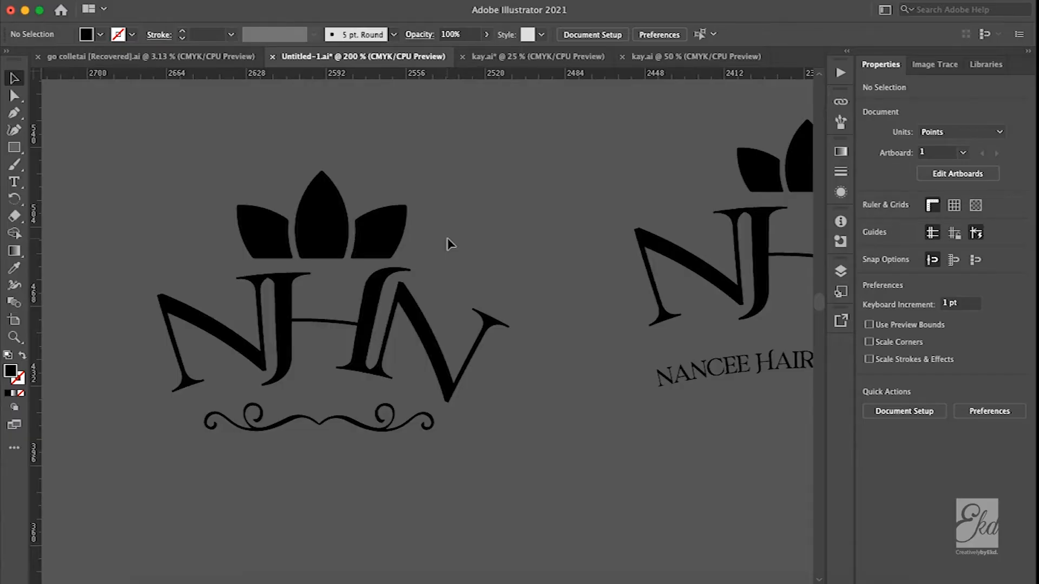
# - Examine the NANCY HAIRPORT AND NAILS brand text and the row of NHN logo drafts beneath it
pyautogui.scroll(2, 449, 244)
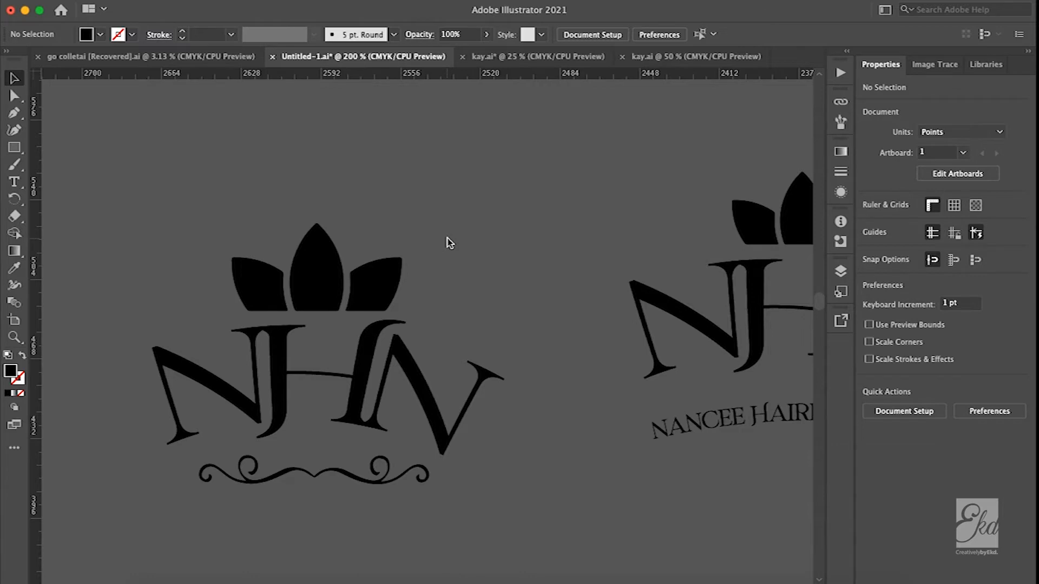
pyautogui.scroll(15, 447, 238)
pyautogui.hscroll(8, 447, 238)
pyautogui.scroll(6, 449, 241)
pyautogui.hscroll(-6, 448, 242)
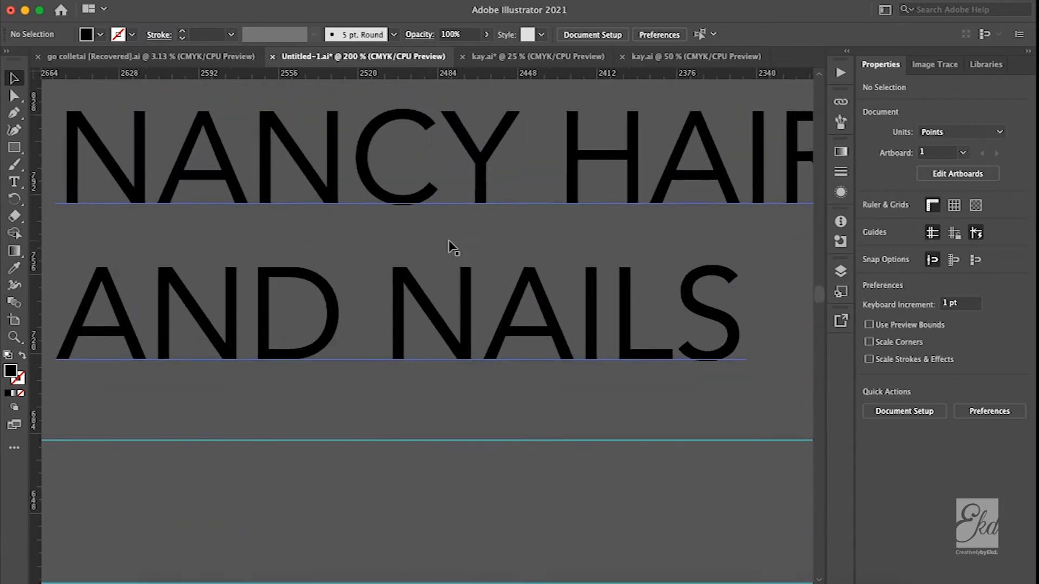
pyautogui.scroll(-1, 424, 277)
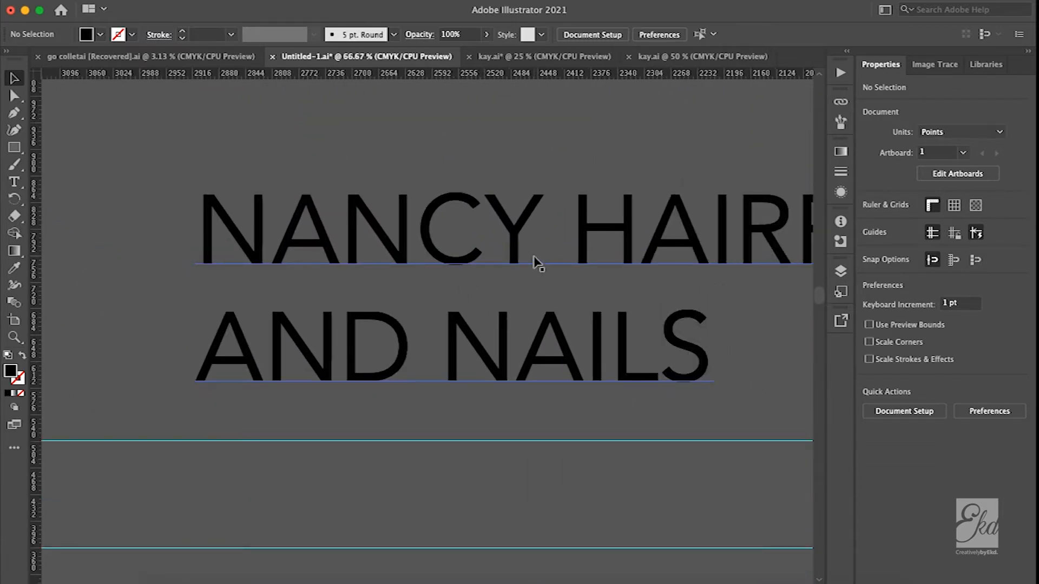
pyautogui.scroll(-3, 537, 262)
pyautogui.scroll(6, 579, 274)
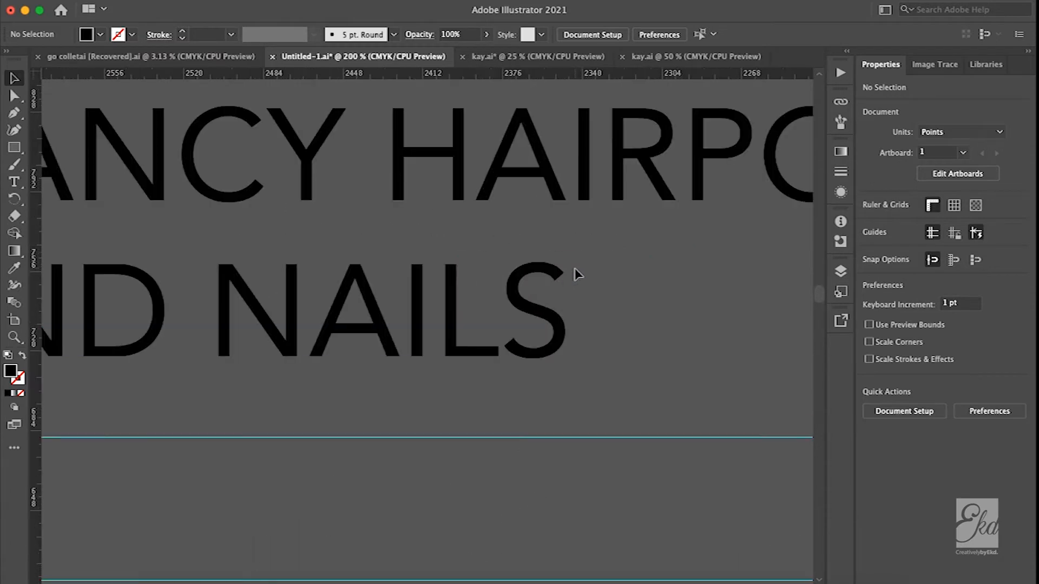
pyautogui.scroll(-1, 578, 274)
pyautogui.scroll(-1, 578, 274)
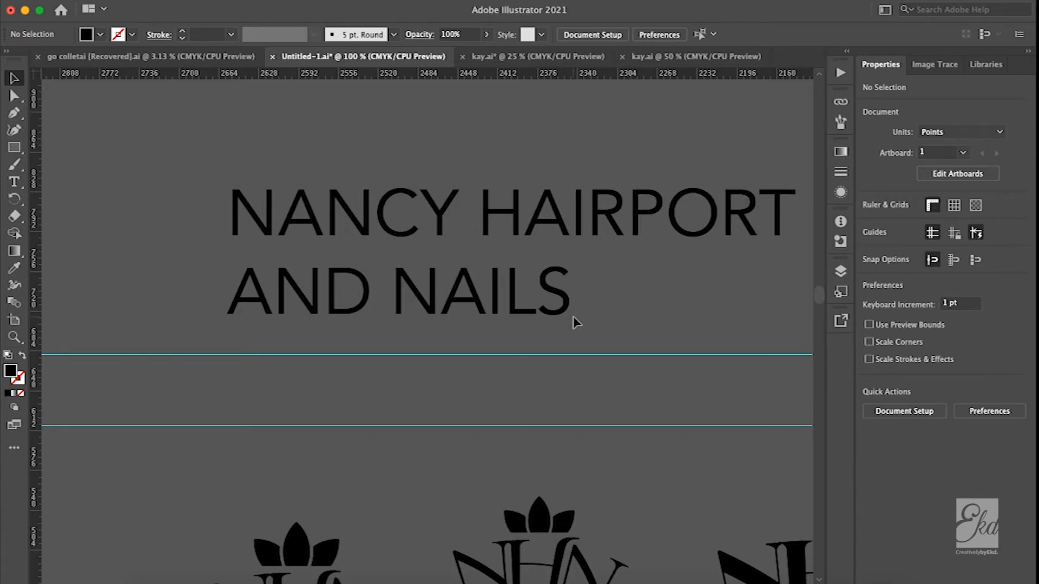
pyautogui.scroll(2, 573, 316)
pyautogui.hscroll(2, 573, 316)
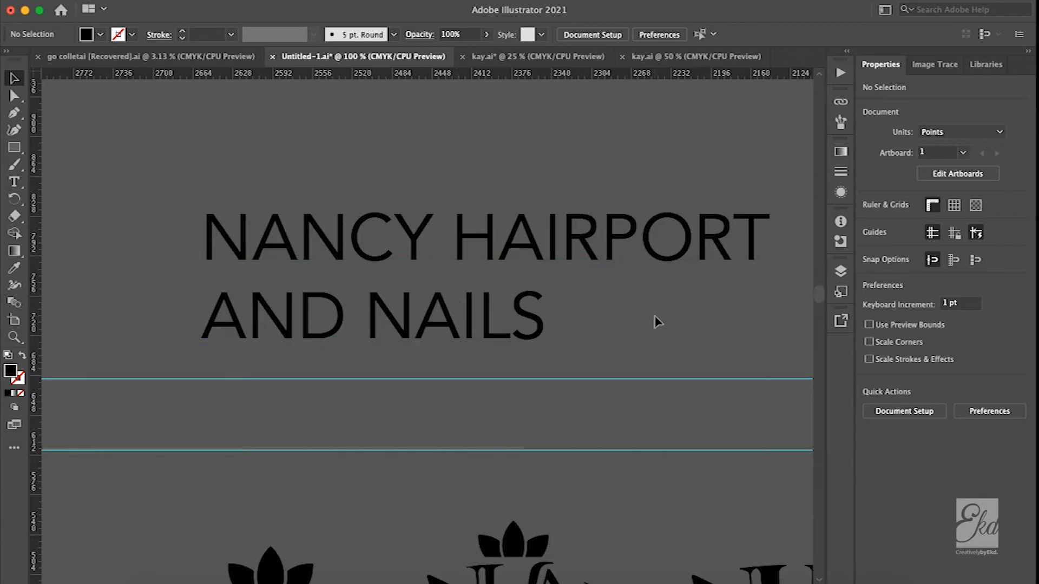
pyautogui.scroll(-5, 656, 319)
pyautogui.scroll(-2, 340, 474)
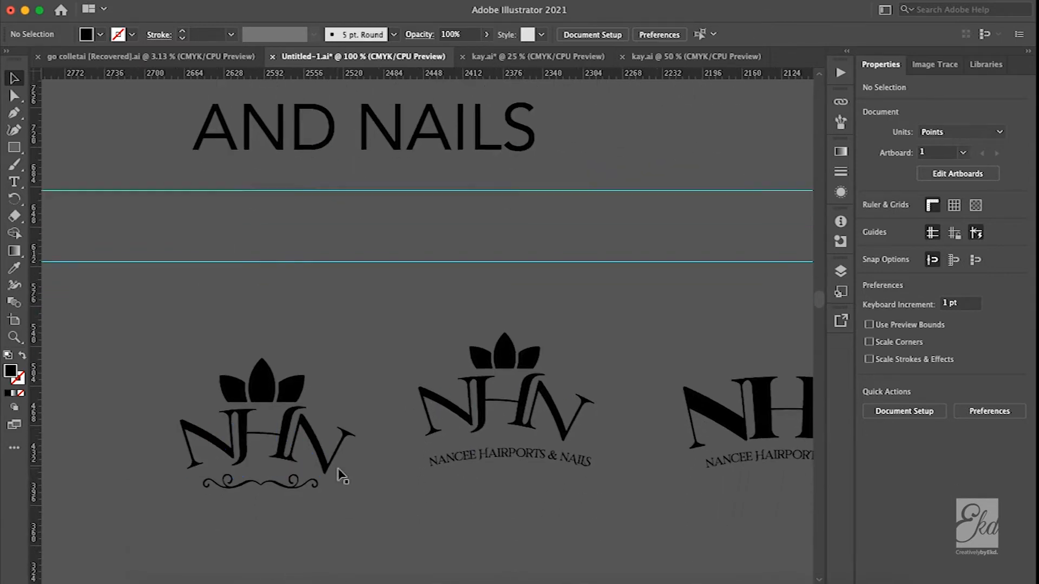
pyautogui.scroll(2, 205, 423)
pyautogui.scroll(-2, 373, 450)
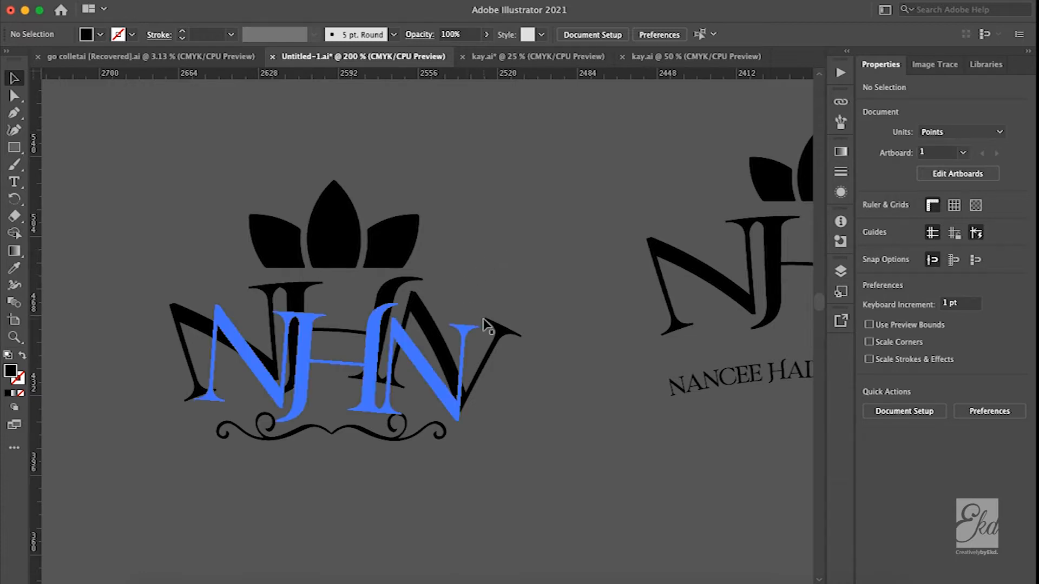
# - Isolate the lotus group above the NHN draft with the swirl ornament and select its centre petal
pyautogui.hscroll(3, 378, 313)
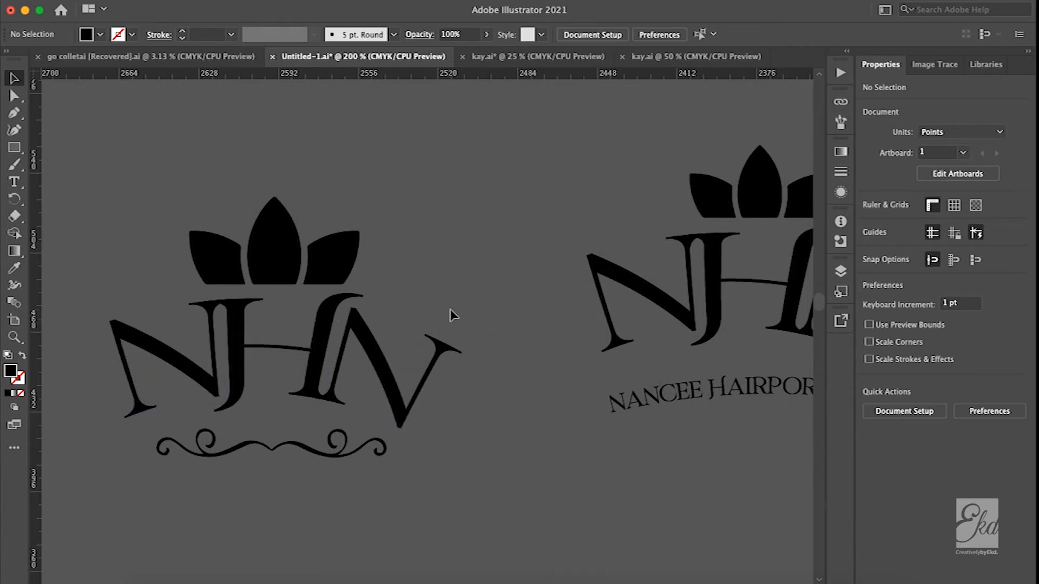
pyautogui.scroll(-3, 450, 309)
pyautogui.click(286, 202)
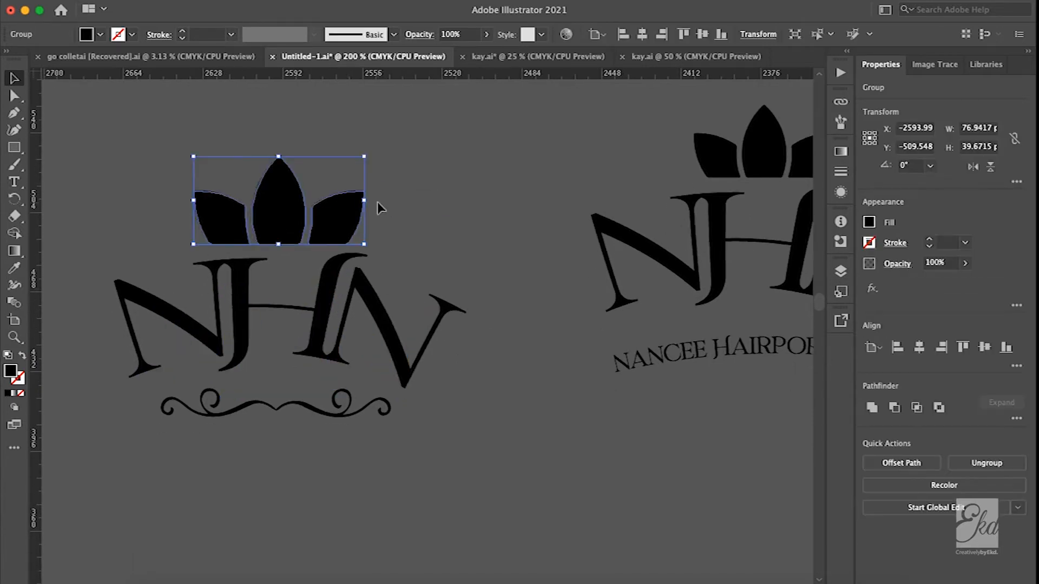
pyautogui.scroll(2, 378, 202)
pyautogui.hscroll(-5, 383, 264)
pyautogui.scroll(2, 383, 267)
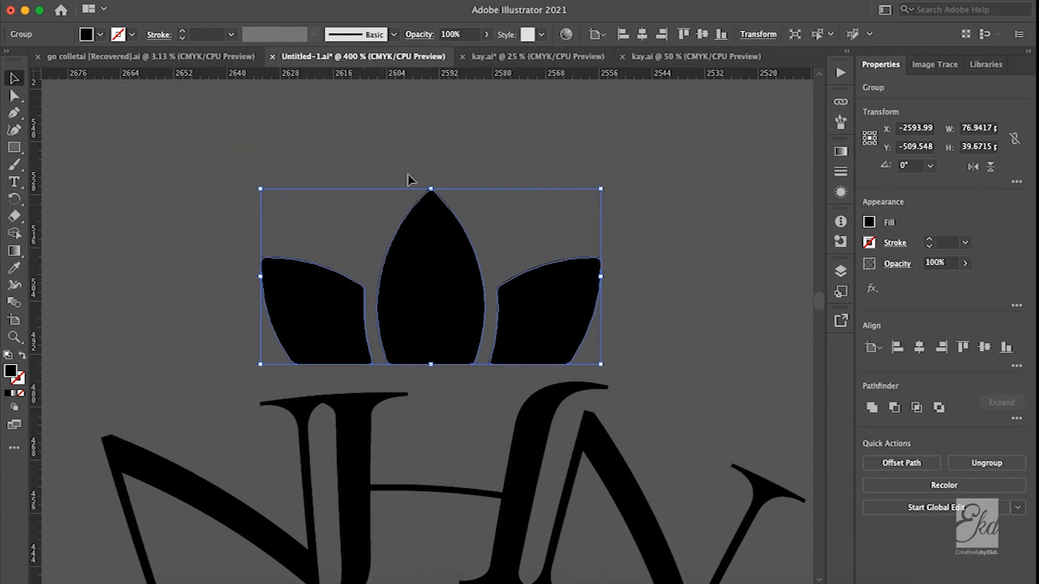
pyautogui.click(297, 139)
pyautogui.doubleClick(470, 281)
pyautogui.click(471, 279)
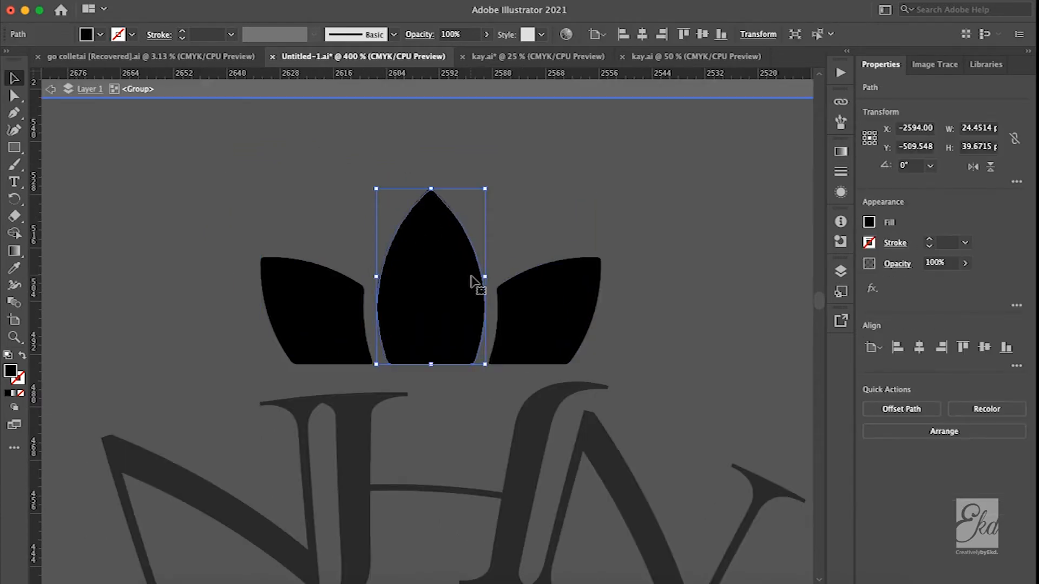
# - Inspect the lotus petals individually, exit the group isolation, and check the whole lotus shape
pyautogui.click(626, 204)
pyautogui.click(426, 320)
pyautogui.click(332, 344)
pyautogui.click(444, 310)
pyautogui.click(534, 308)
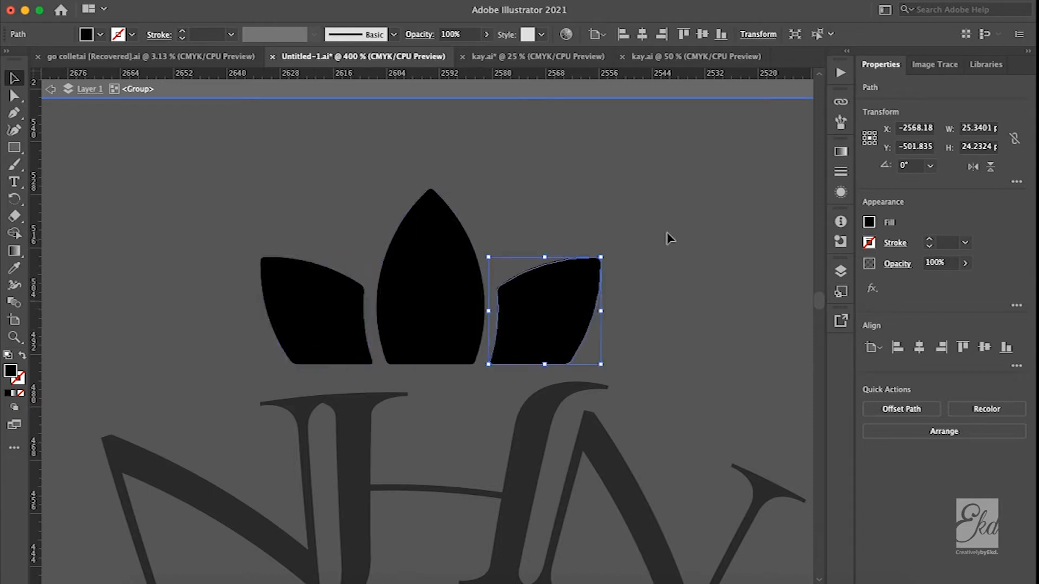
pyautogui.click(676, 195)
pyautogui.moveTo(680, 157); pyautogui.dragTo(170, 373)
pyautogui.click(696, 324)
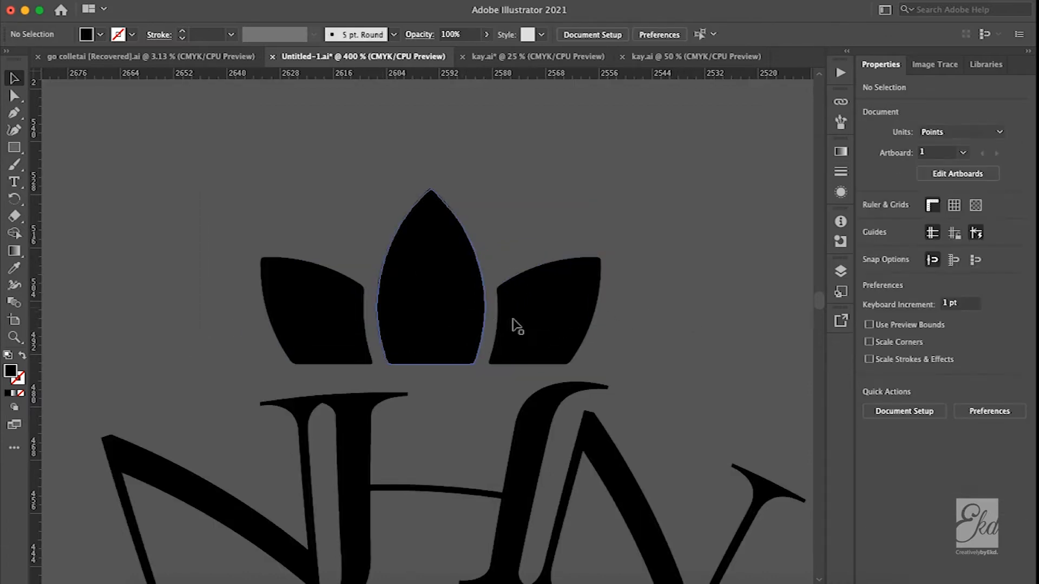
pyautogui.hscroll(2, 654, 299)
pyautogui.scroll(-1, 653, 299)
pyautogui.moveTo(607, 136); pyautogui.dragTo(121, 351)
pyautogui.click(664, 336)
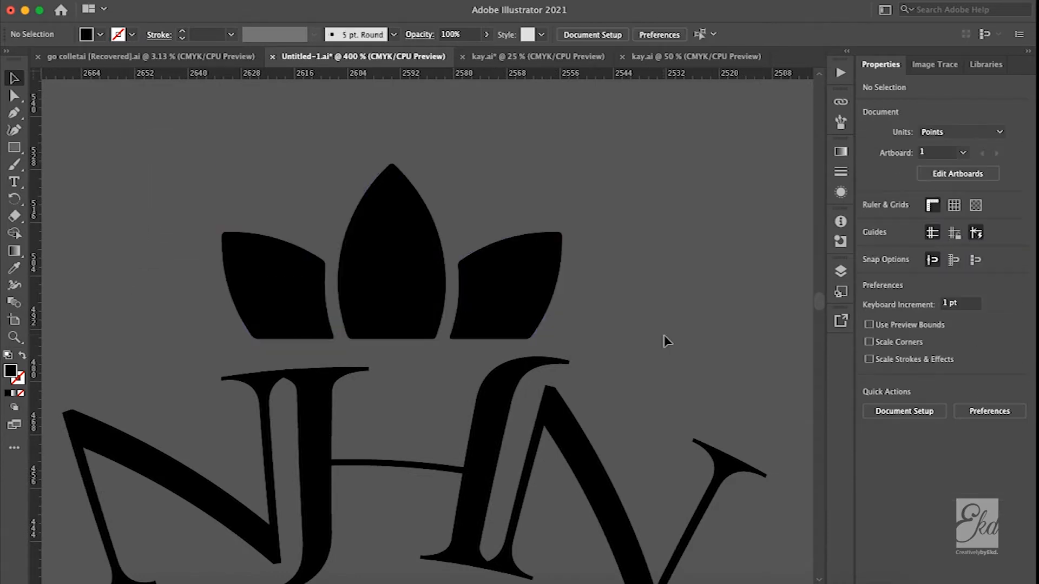
# - Examine the curved NHN lettering and swirl ornament of this draft, and continue to the neighbouring draft with the tagline
pyautogui.scroll(-3, 615, 306)
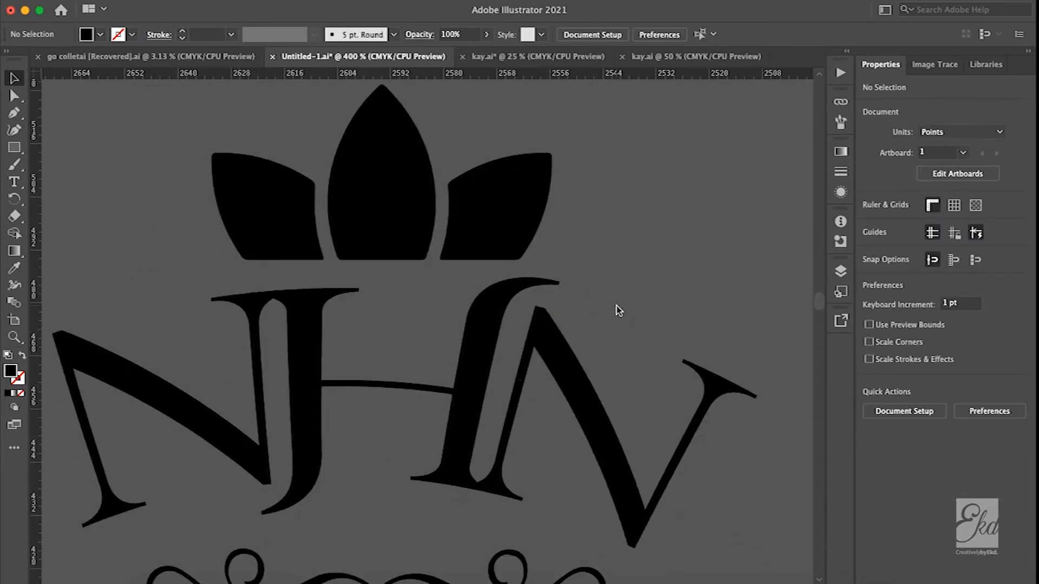
pyautogui.scroll(-2, 649, 255)
pyautogui.scroll(-3, 611, 309)
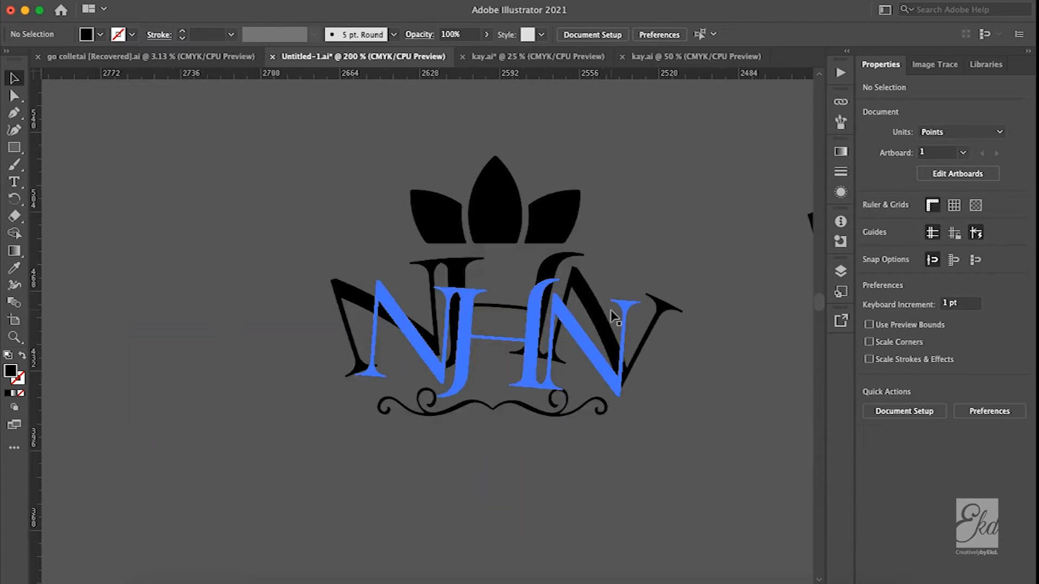
pyautogui.hscroll(3, 686, 203)
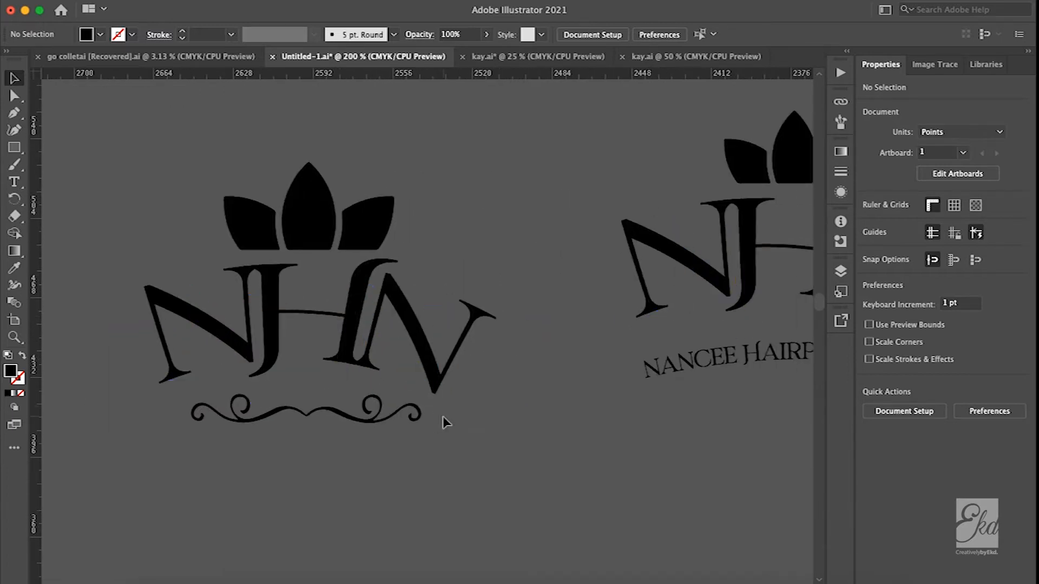
pyautogui.scroll(2, 314, 440)
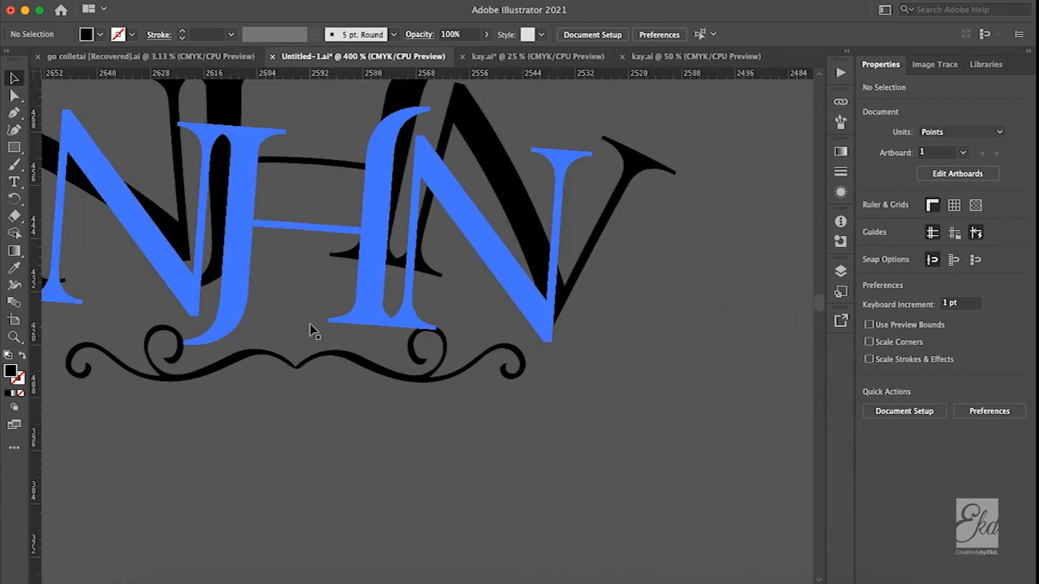
pyautogui.scroll(2, 622, 453)
pyautogui.hscroll(-1, 622, 452)
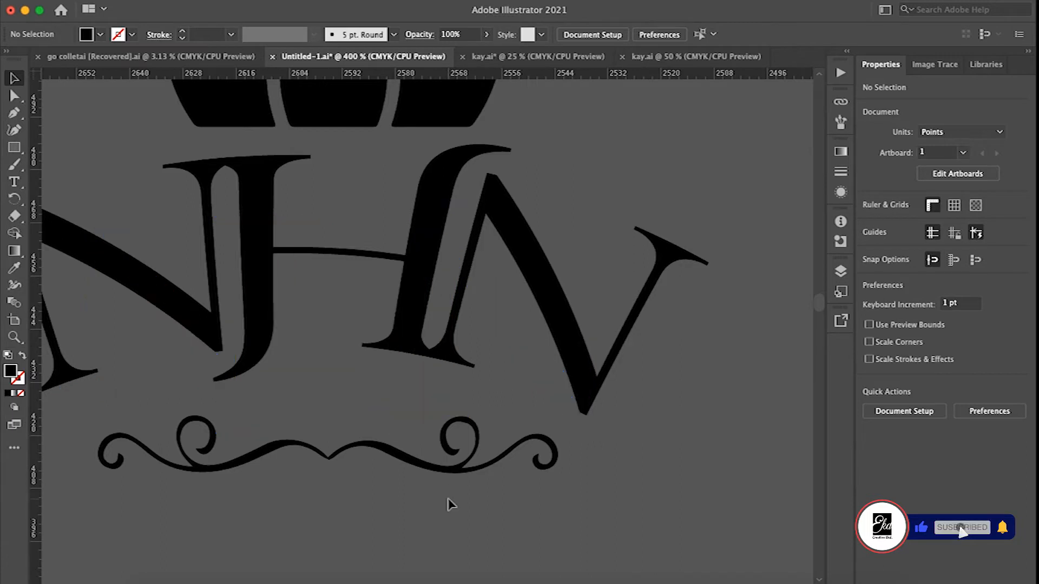
pyautogui.hscroll(3, 658, 436)
pyautogui.scroll(1, 658, 436)
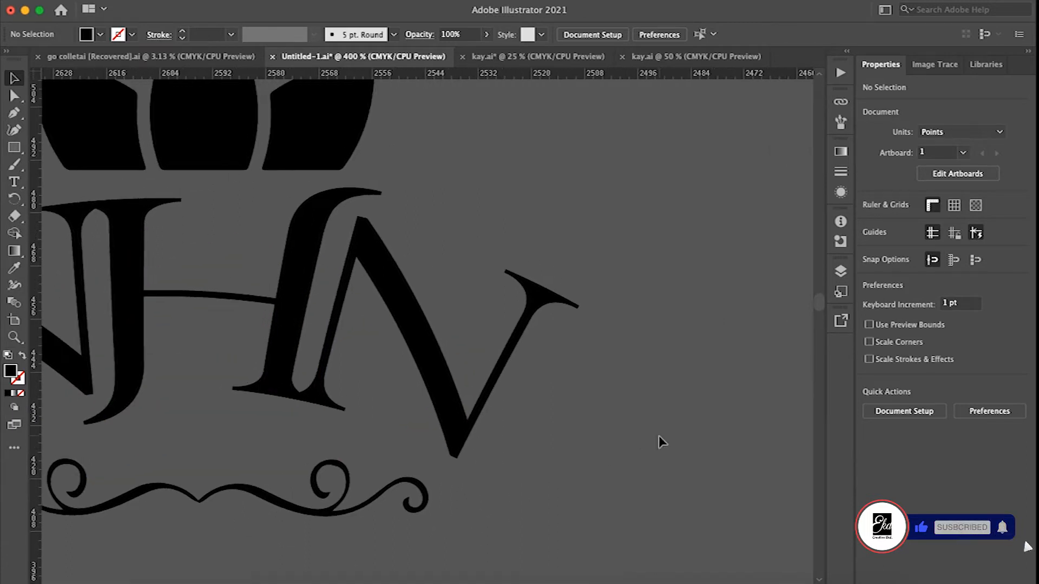
pyautogui.scroll(-5, 649, 391)
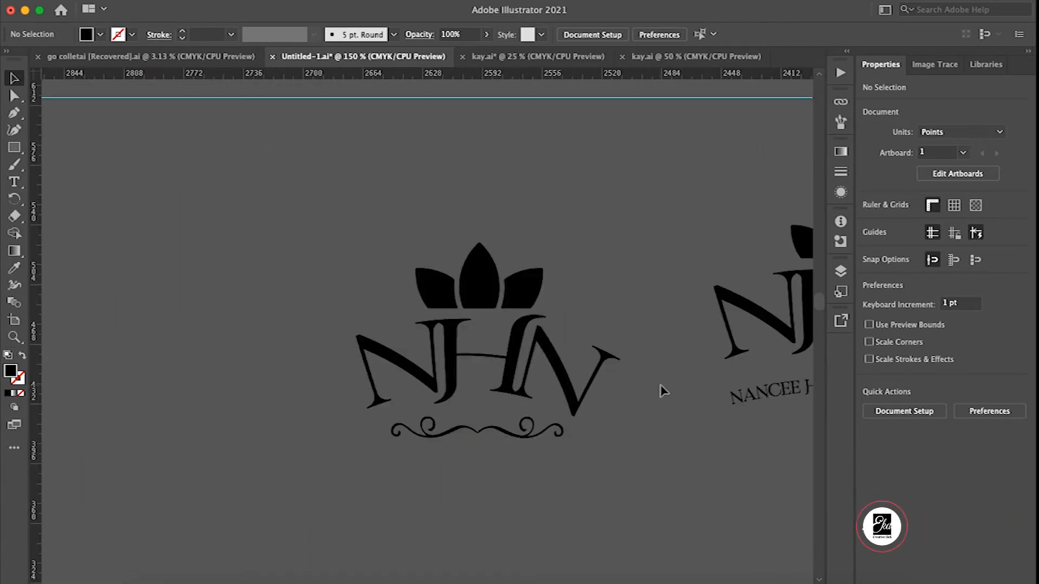
pyautogui.hscroll(3, 724, 290)
pyautogui.scroll(2, 724, 290)
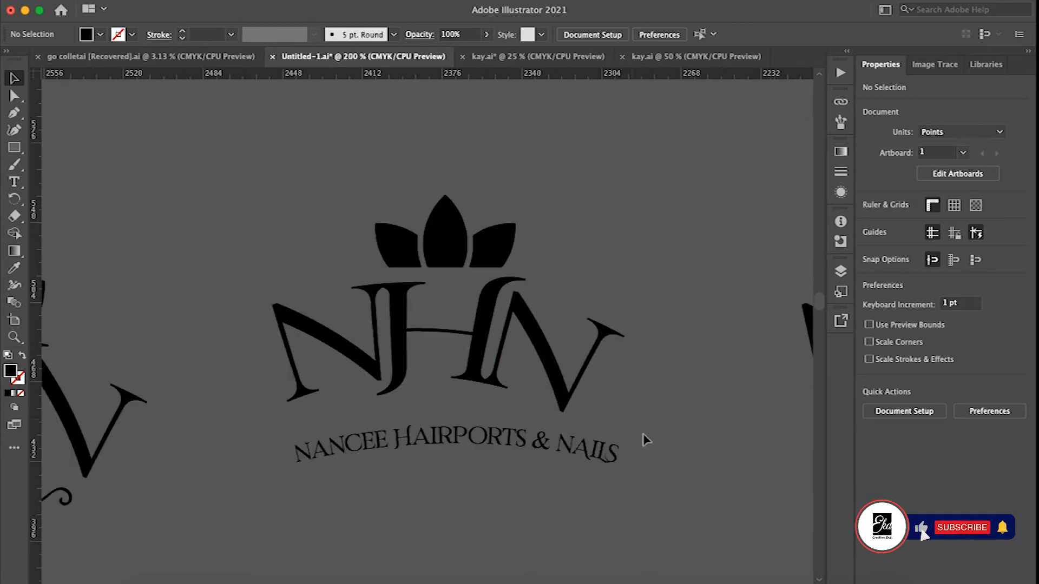
# - Move the arched NANCEE HAIRPORTS & NAILS tagline up slightly, closer to the NHN lettering, and deselect it
pyautogui.moveTo(434, 441); pyautogui.dragTo(430, 457)
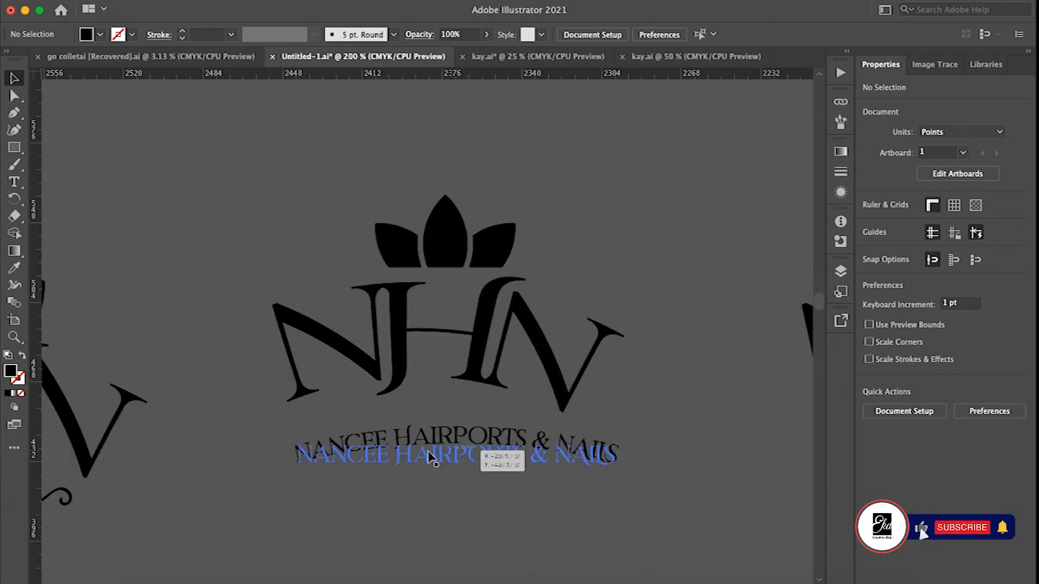
pyautogui.click(460, 451)
pyautogui.moveTo(458, 444); pyautogui.dragTo(453, 427)
pyautogui.click(504, 533)
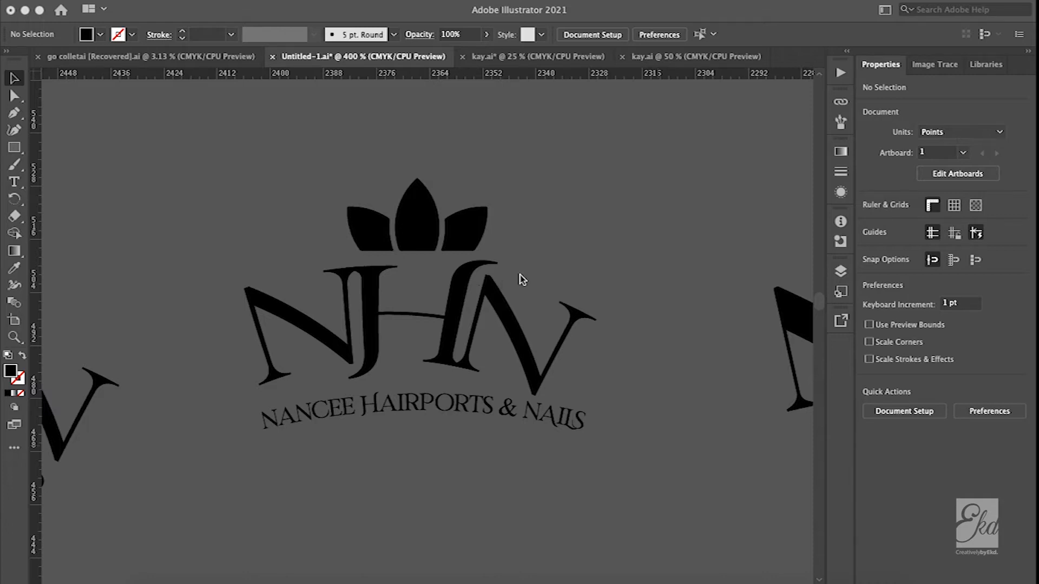
# - Examine the arched NHN lettering of the tagline draft up close, and select its lotus group to check the petals
pyautogui.scroll(3, 521, 275)
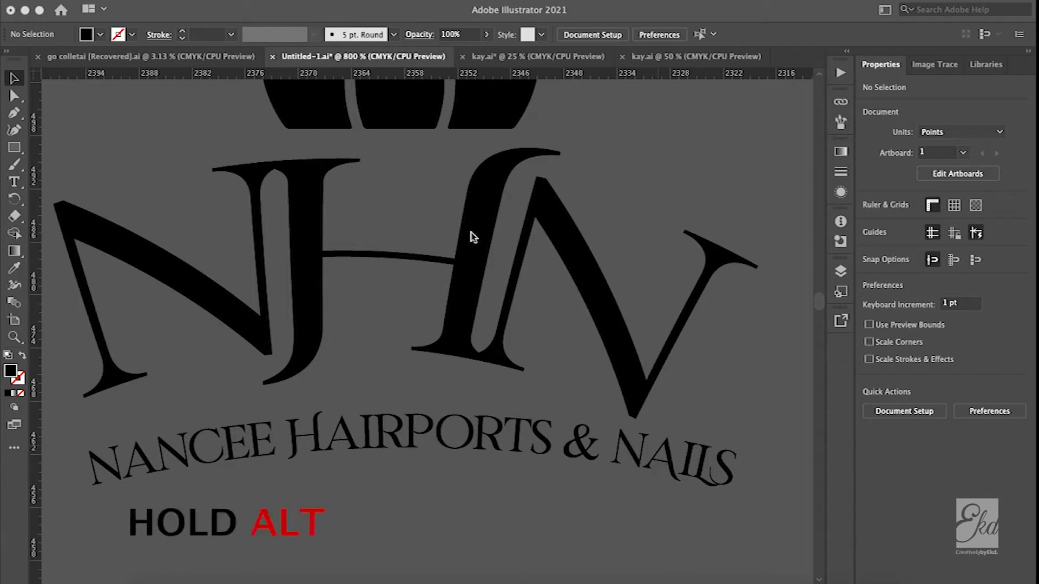
pyautogui.scroll(-2, 479, 274)
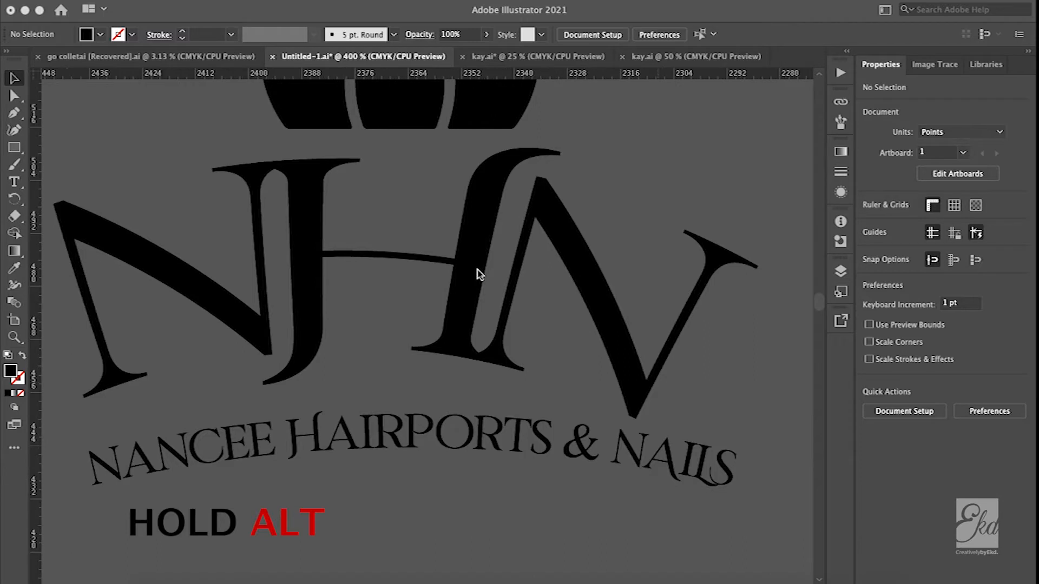
pyautogui.hscroll(1, 477, 270)
pyautogui.scroll(3, 433, 246)
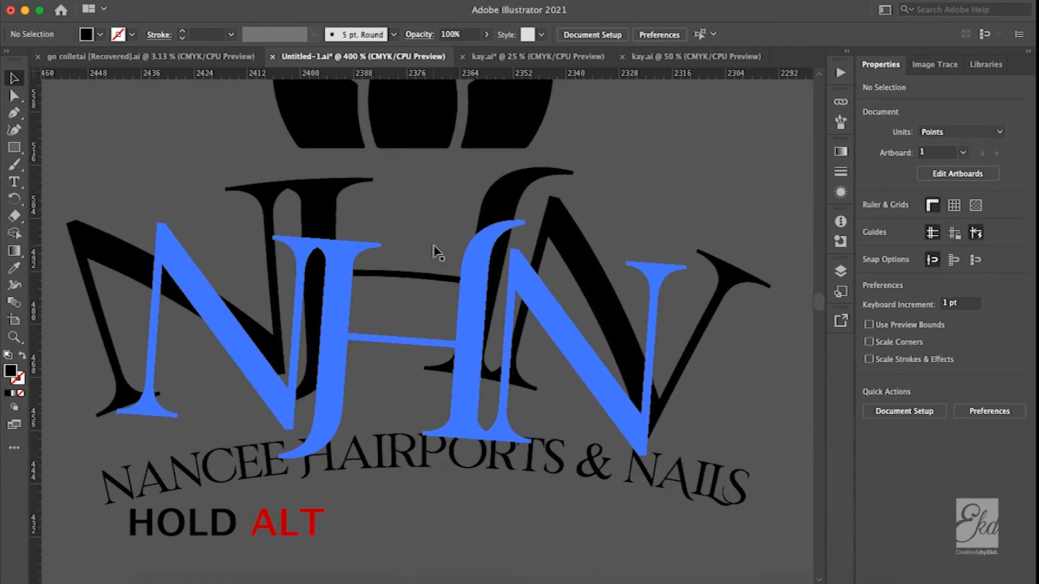
pyautogui.scroll(-2, 436, 250)
pyautogui.click(436, 209)
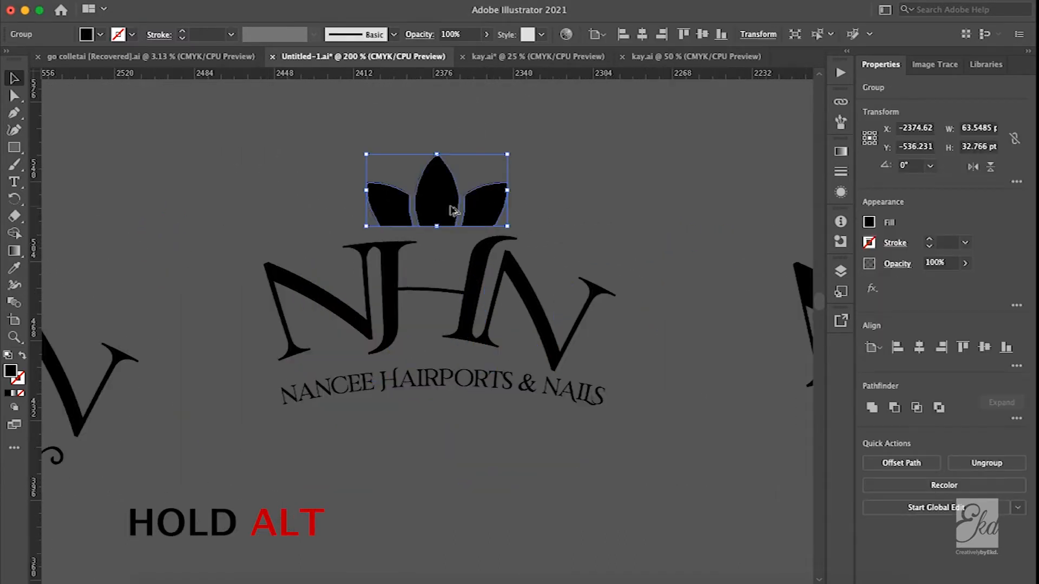
pyautogui.moveTo(454, 211); pyautogui.dragTo(234, 207)
pyautogui.click(449, 148)
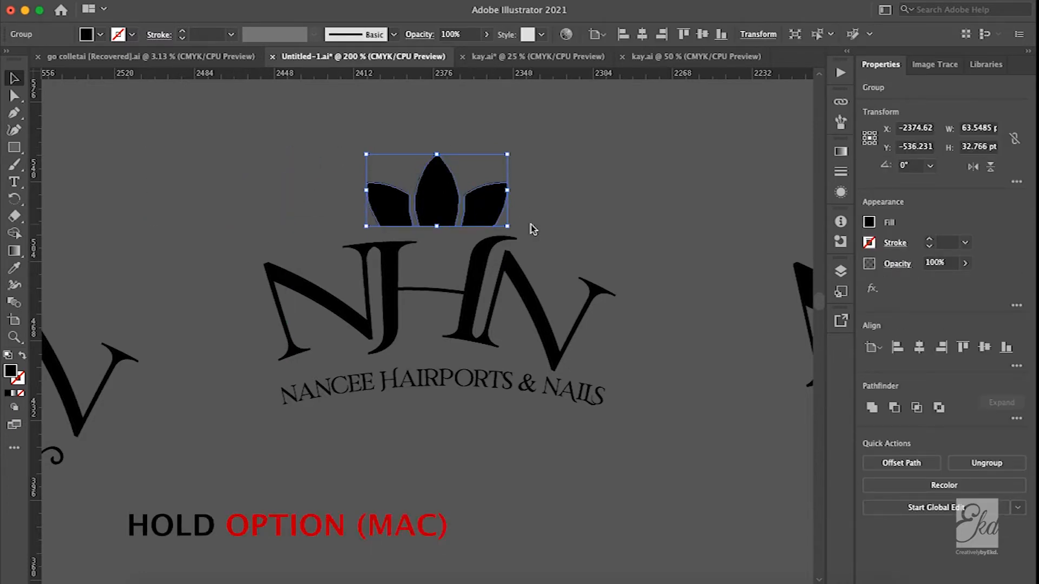
pyautogui.click(586, 239)
# - Compare the lotus draft with the tagline against its neighbours, and continue to the bold arched NHN draft without a lotus
pyautogui.hscroll(6, 590, 242)
pyautogui.scroll(2, 589, 243)
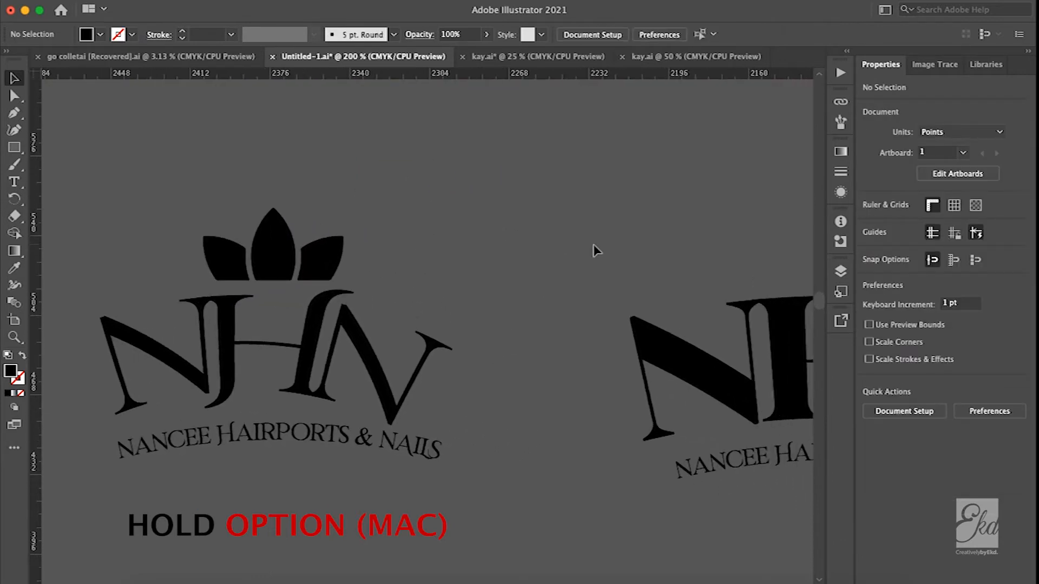
pyautogui.hscroll(-10, 356, 235)
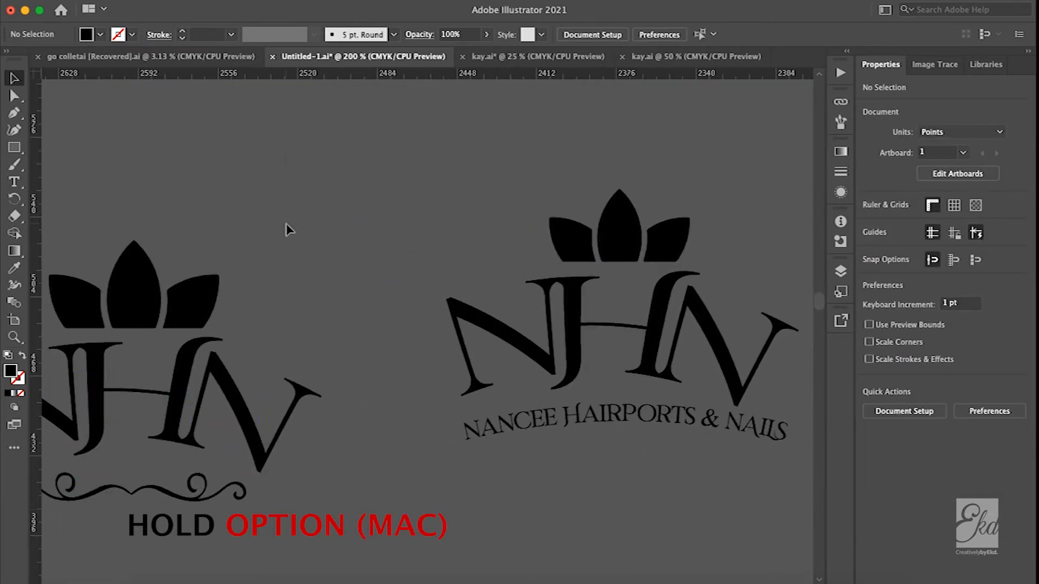
pyautogui.hscroll(4, 286, 223)
pyautogui.scroll(1, 286, 223)
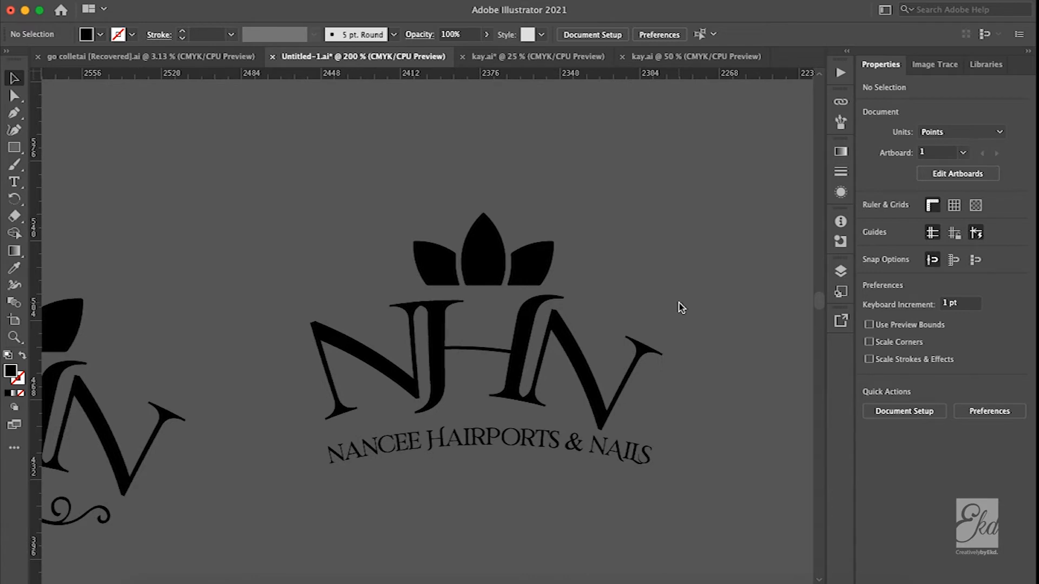
pyautogui.hscroll(3, 679, 301)
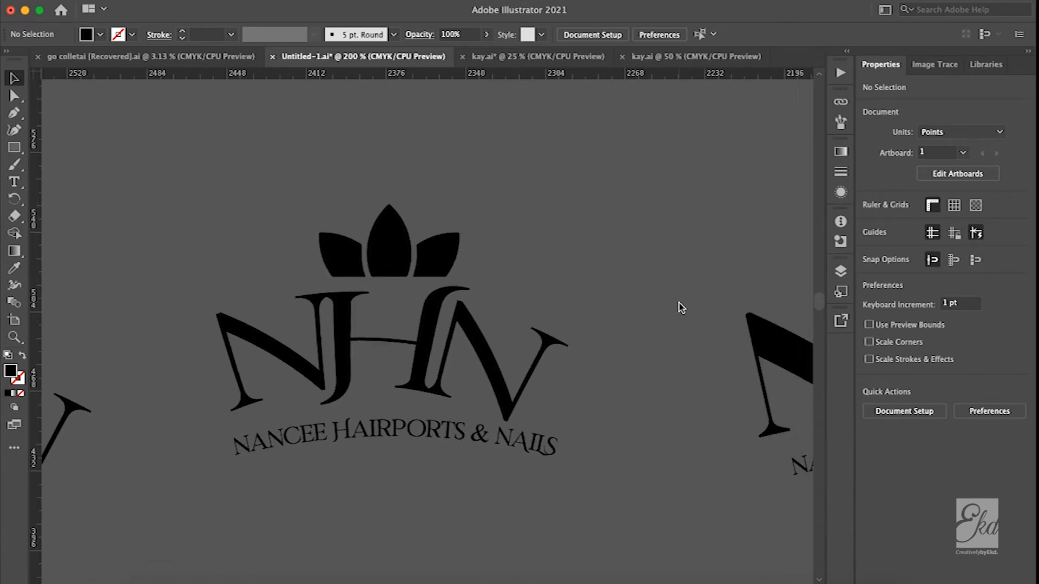
pyautogui.hscroll(-9, 679, 302)
pyautogui.scroll(-2, 679, 302)
pyautogui.hscroll(1, 679, 302)
pyautogui.hscroll(10, 680, 306)
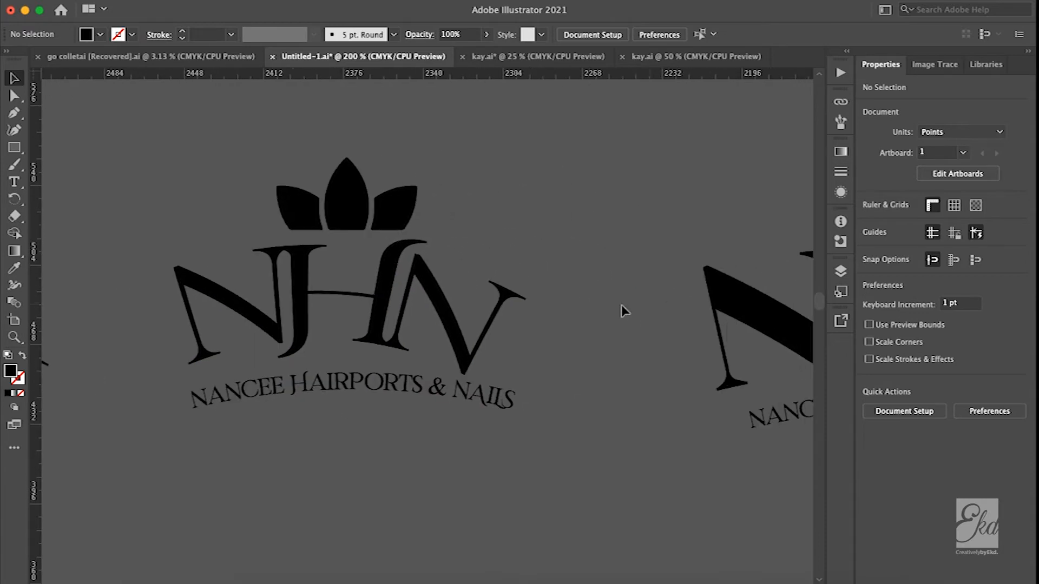
pyautogui.hscroll(13, 524, 311)
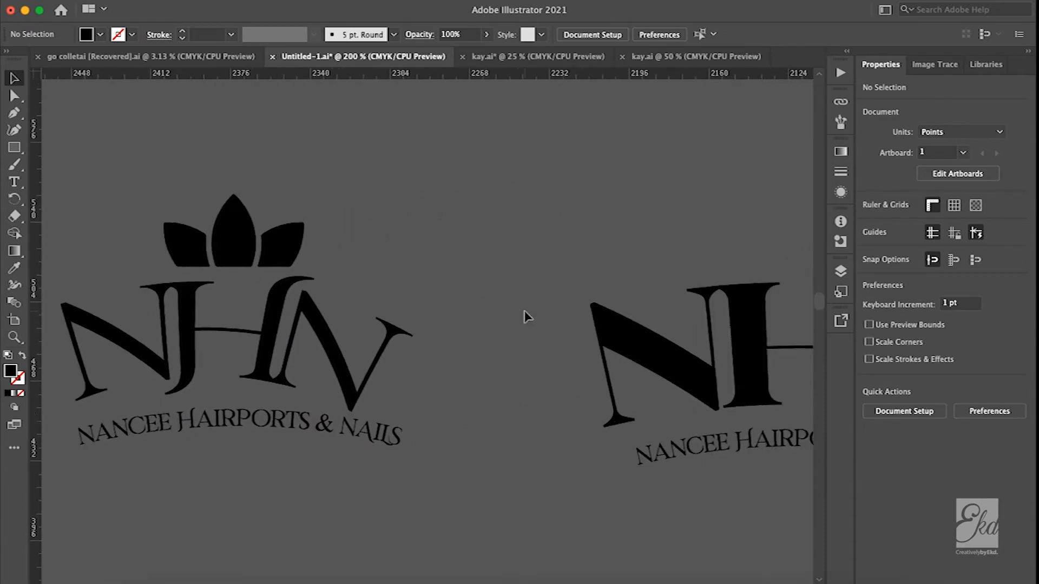
pyautogui.scroll(-1, 524, 310)
pyautogui.hscroll(-2, 667, 151)
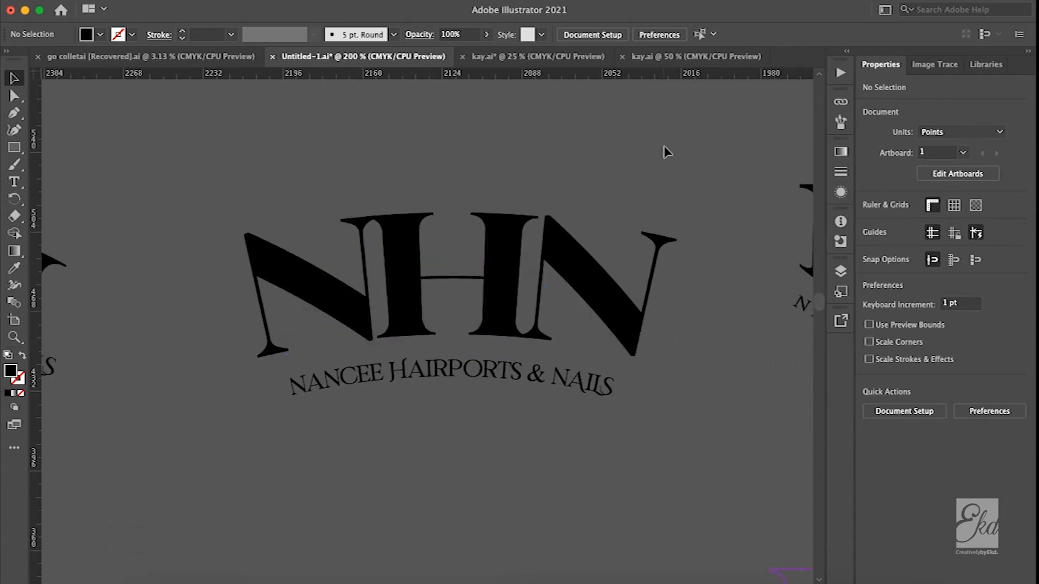
# - Select the bold arched NHN lettering to inspect its type and warp settings, and deselect it
pyautogui.click(578, 276)
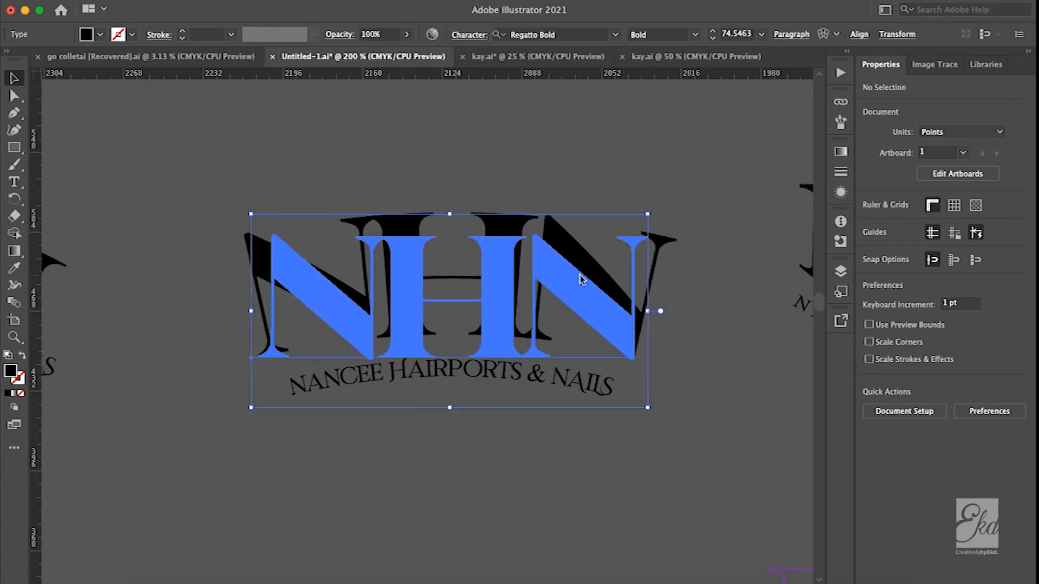
pyautogui.click(648, 477)
pyautogui.click(479, 226)
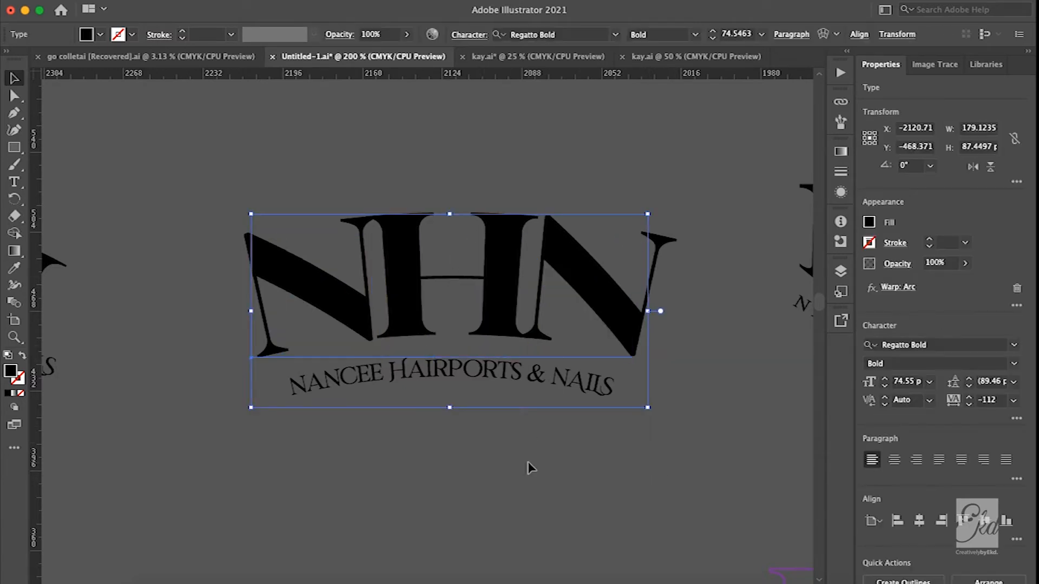
pyautogui.click(536, 522)
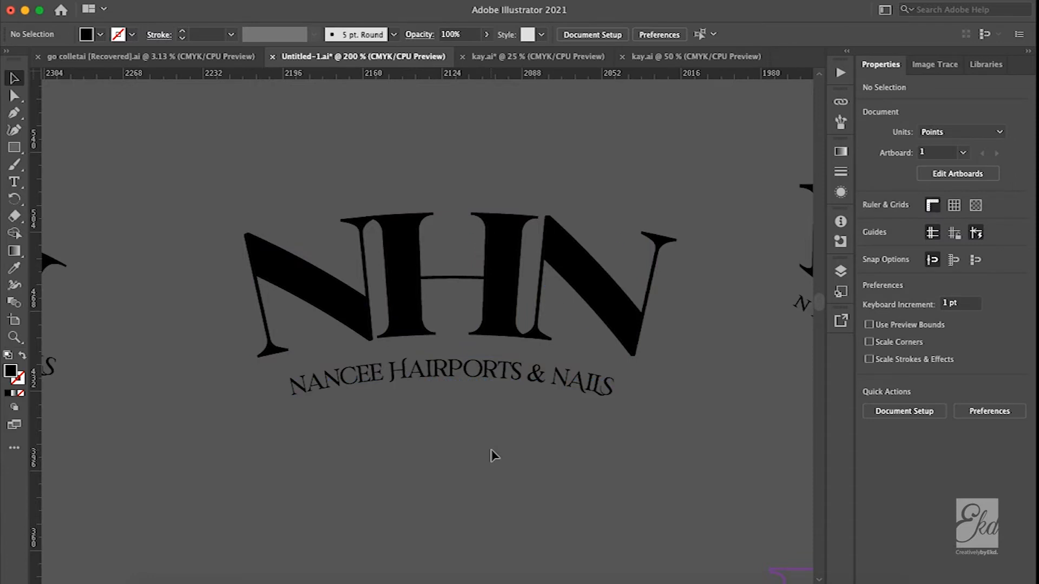
# - Add a plain NHN text line in the empty area below the bold arched draft
pyautogui.click(13, 182)
pyautogui.scroll(-3, 359, 378)
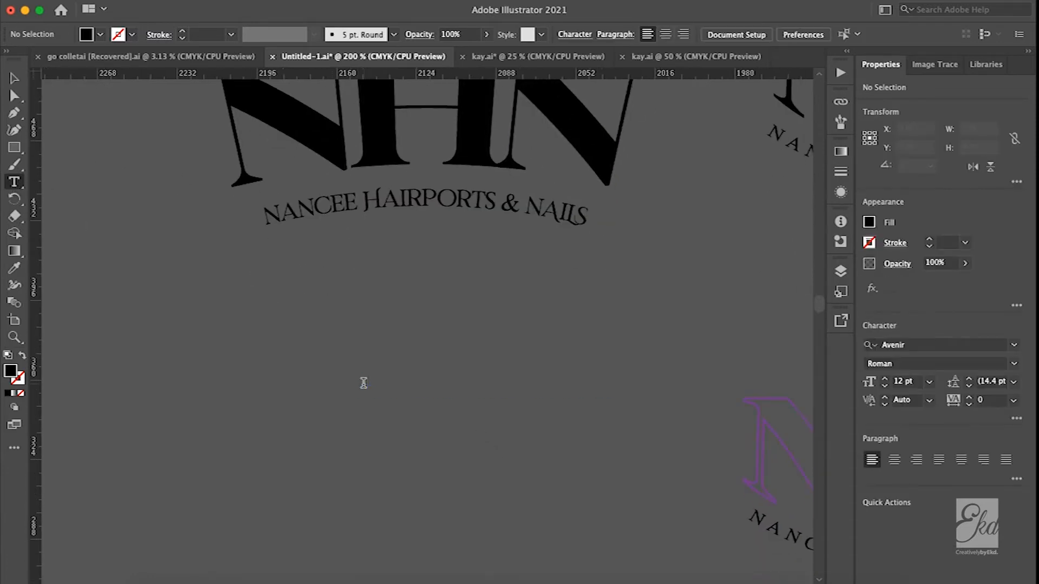
pyautogui.click(322, 376)
pyautogui.write('NG')
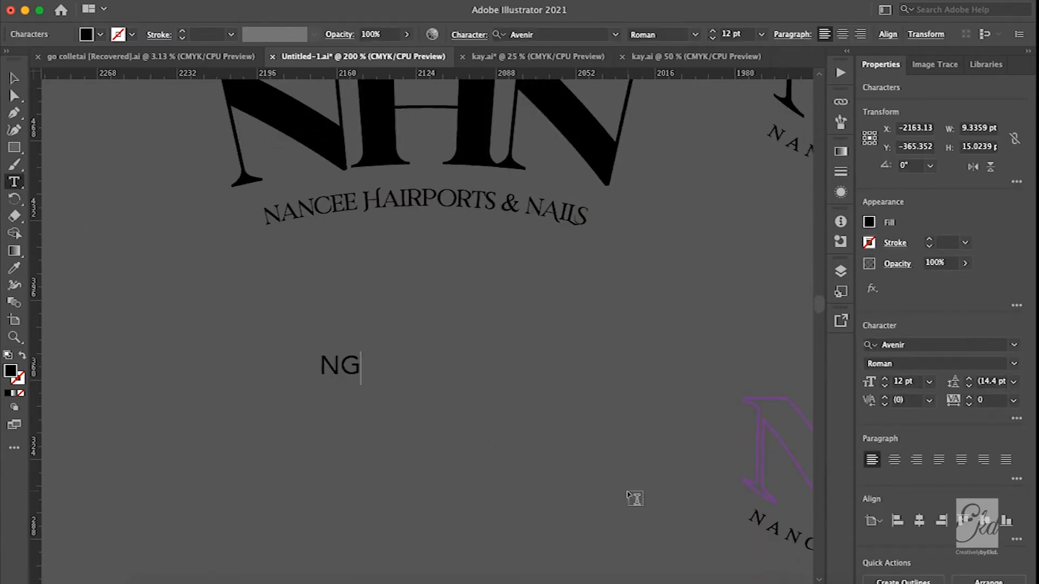
pyautogui.press('BackSpace')
pyautogui.write('HN')
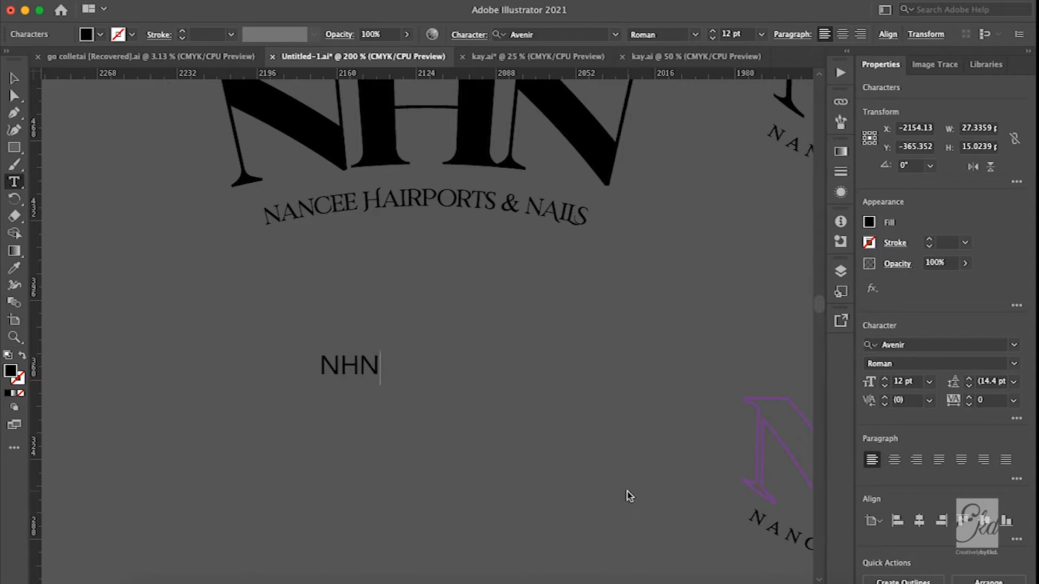
# - Enlarge the plain NHN text to about 61 pt and centre it roughly beneath the bold draft's tagline
pyautogui.click(15, 83)
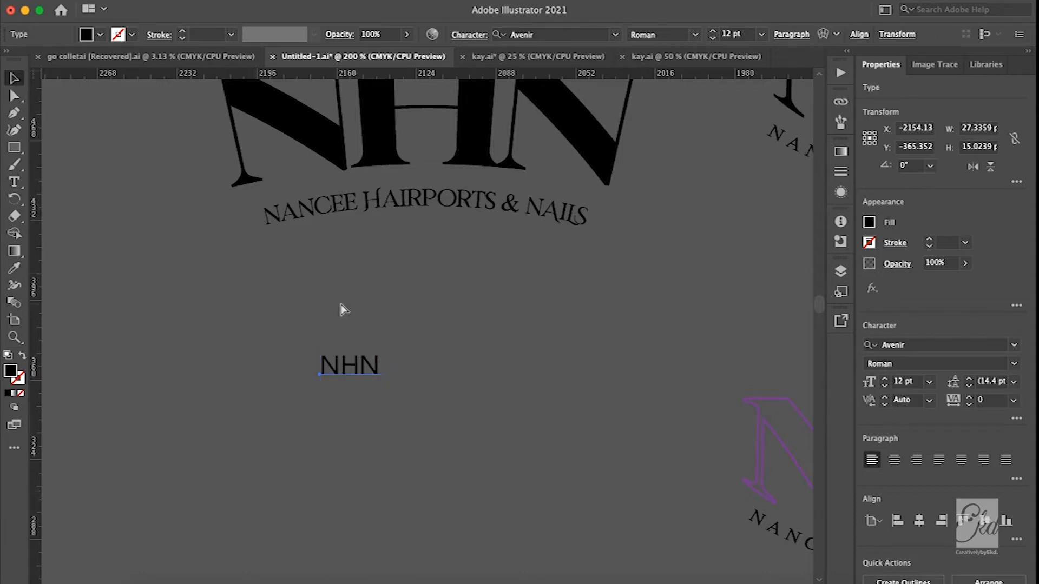
pyautogui.press('super+t')
pyautogui.moveTo(377, 382); pyautogui.dragTo(703, 520)
pyautogui.click(590, 297)
pyautogui.moveTo(550, 406); pyautogui.dragTo(511, 320)
pyautogui.scroll(2, 454, 191)
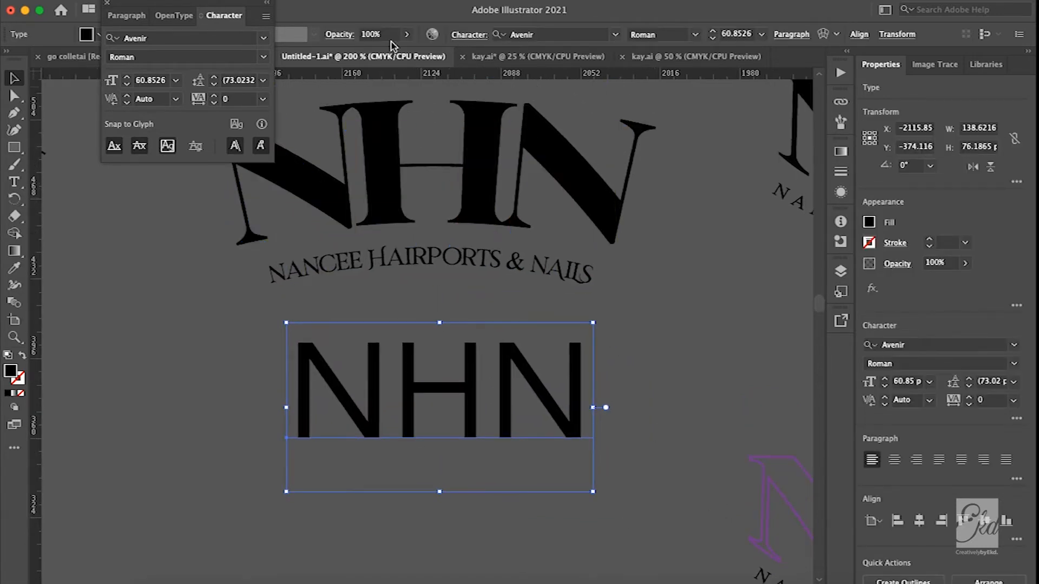
pyautogui.click(106, 4)
# - Try a horizontal Arc warp with a 33% bend on the plain NHN text, without applying it
pyautogui.click(299, 0)
pyautogui.moveTo(379, 317)
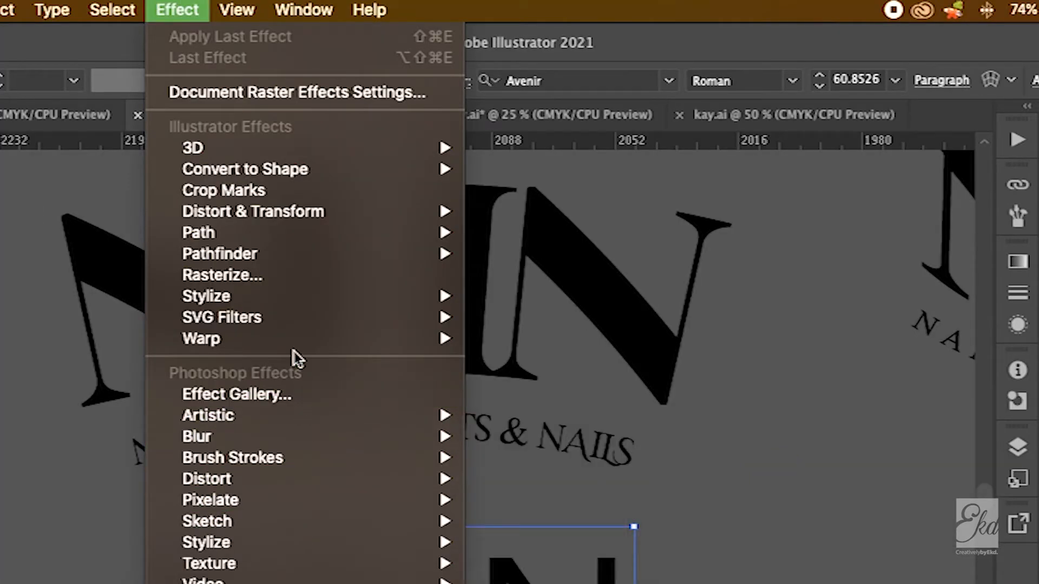
pyautogui.moveTo(287, 340)
pyautogui.click(557, 341)
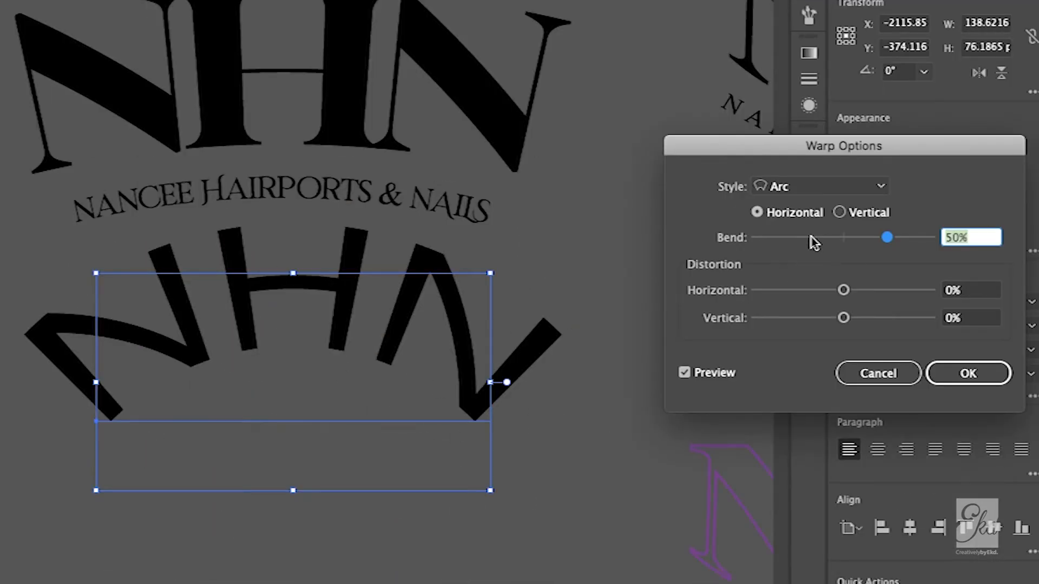
pyautogui.moveTo(811, 239); pyautogui.dragTo(872, 239)
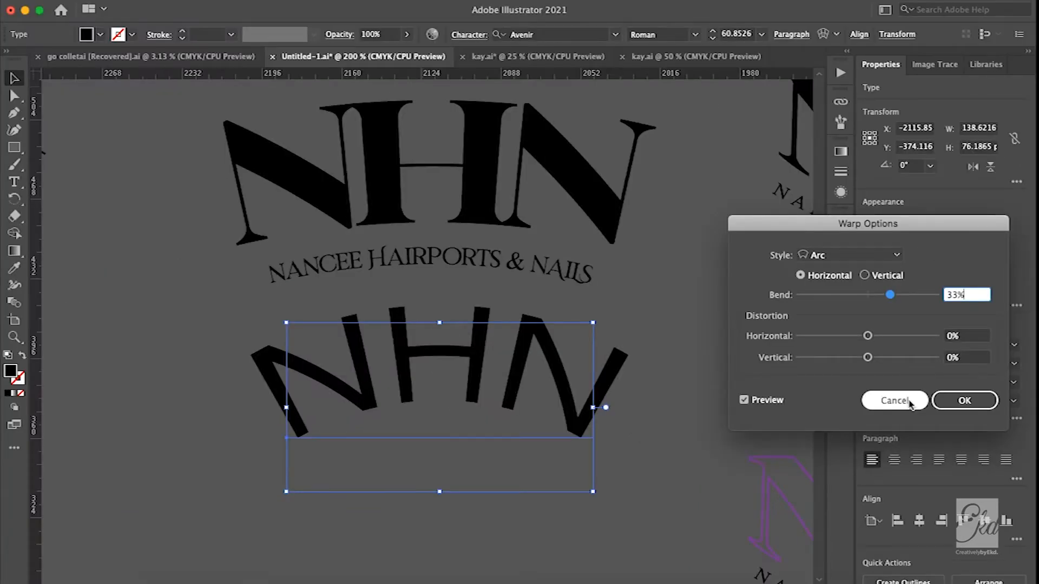
pyautogui.click(911, 402)
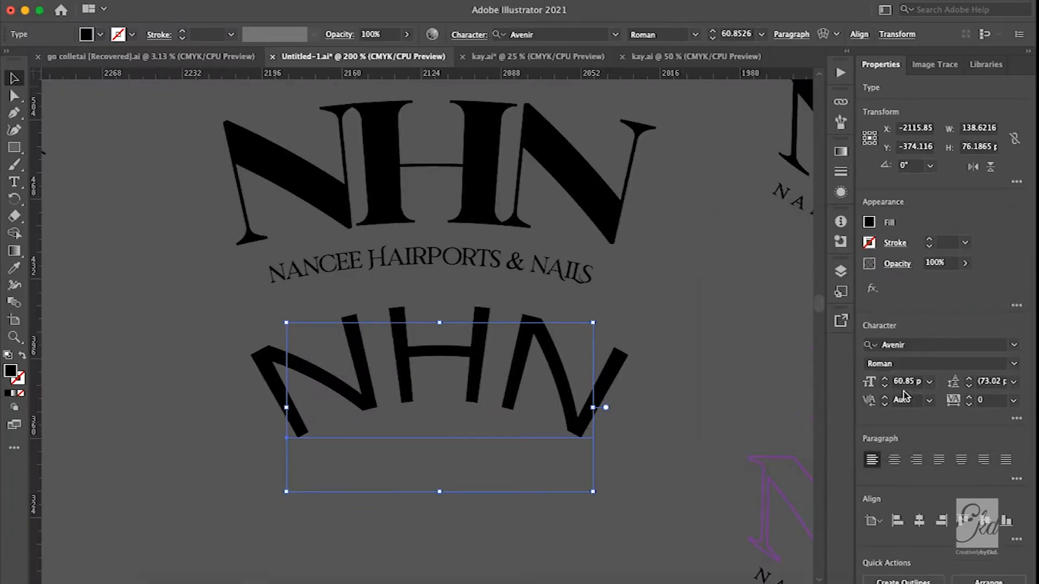
# - Delete the plain NHN text below the bold draft
pyautogui.click(664, 355)
pyautogui.click(523, 380)
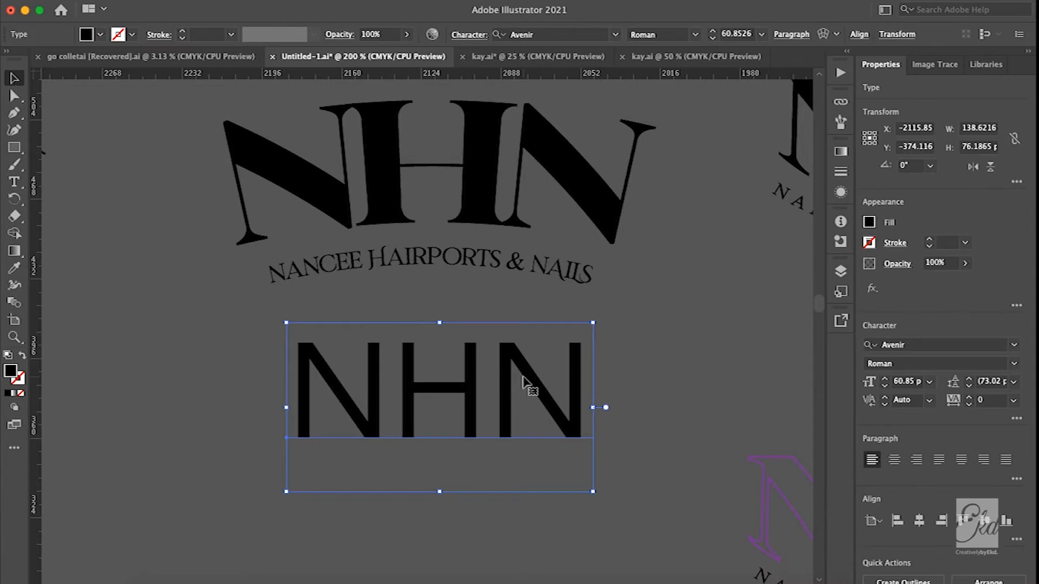
pyautogui.press('Delete')
# - Compare the bold arched NHN draft with the neighbouring flat-topped draft whose tagline curves downward
pyautogui.scroll(5, 584, 323)
pyautogui.hscroll(5, 584, 322)
pyautogui.hscroll(3, 587, 324)
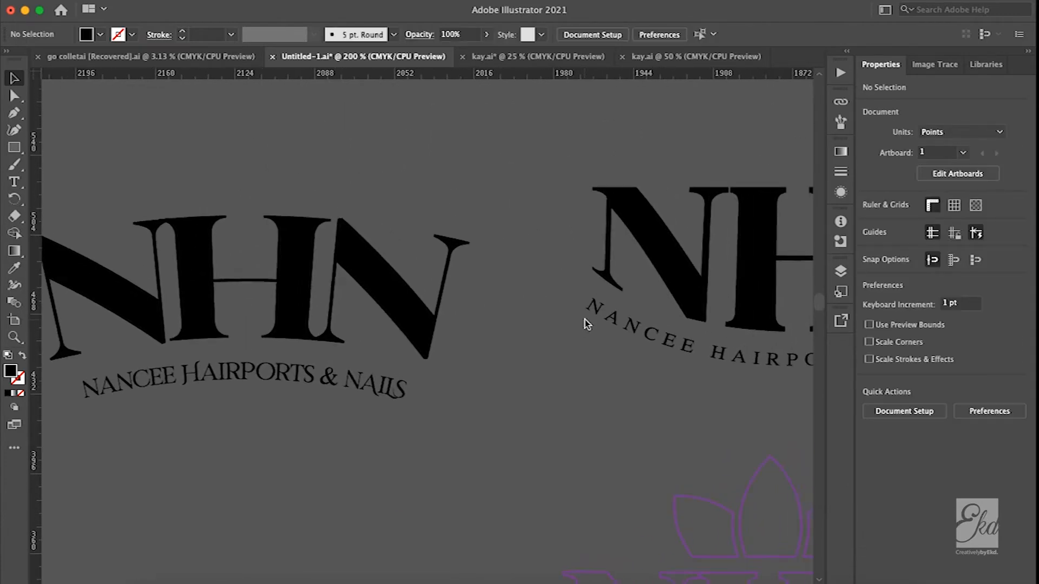
pyautogui.hscroll(-7, 587, 323)
pyautogui.scroll(2, 587, 323)
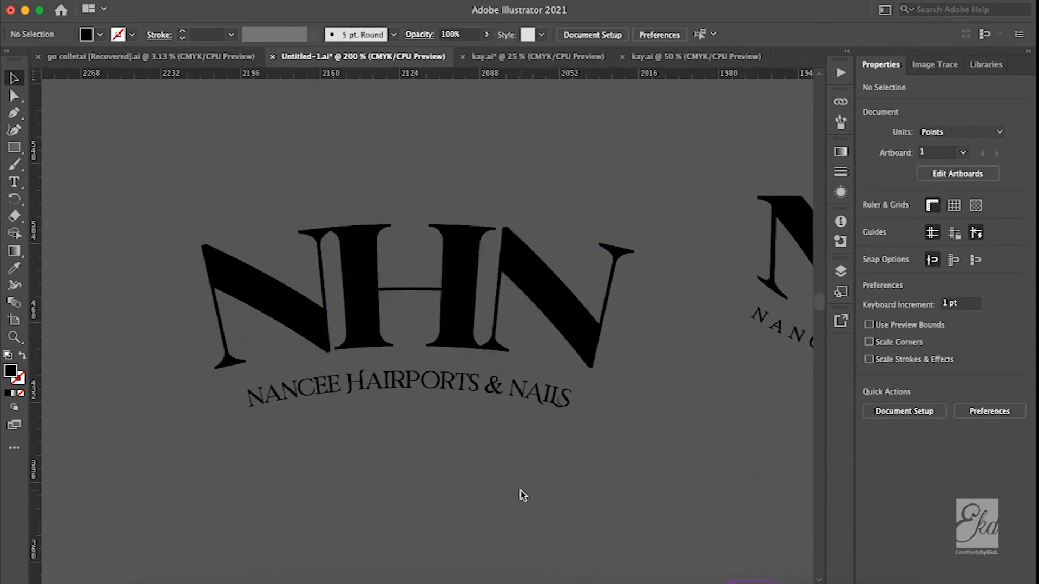
pyautogui.scroll(2, 389, 433)
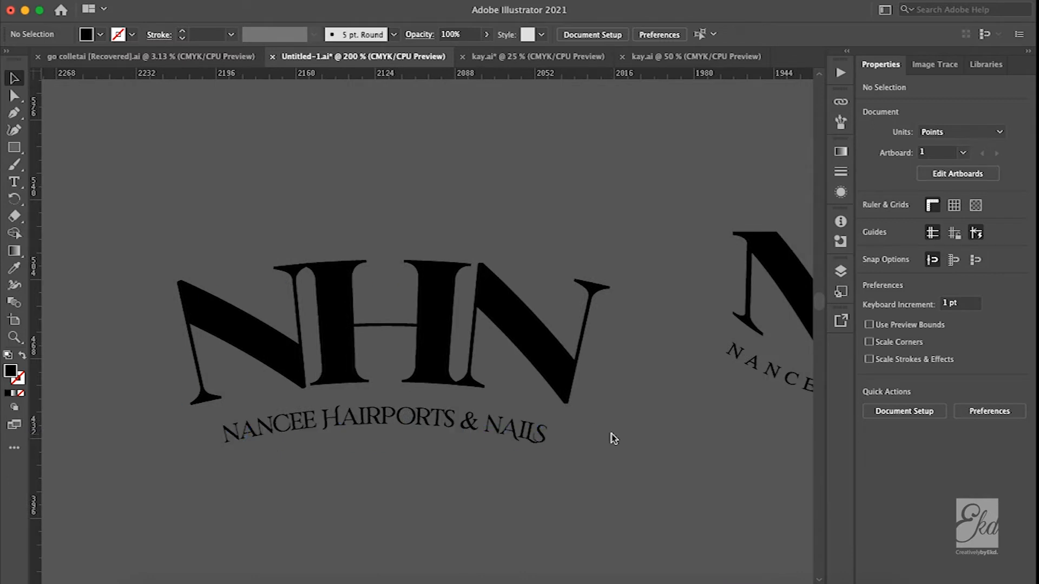
pyautogui.hscroll(6, 612, 436)
pyautogui.hscroll(4, 613, 438)
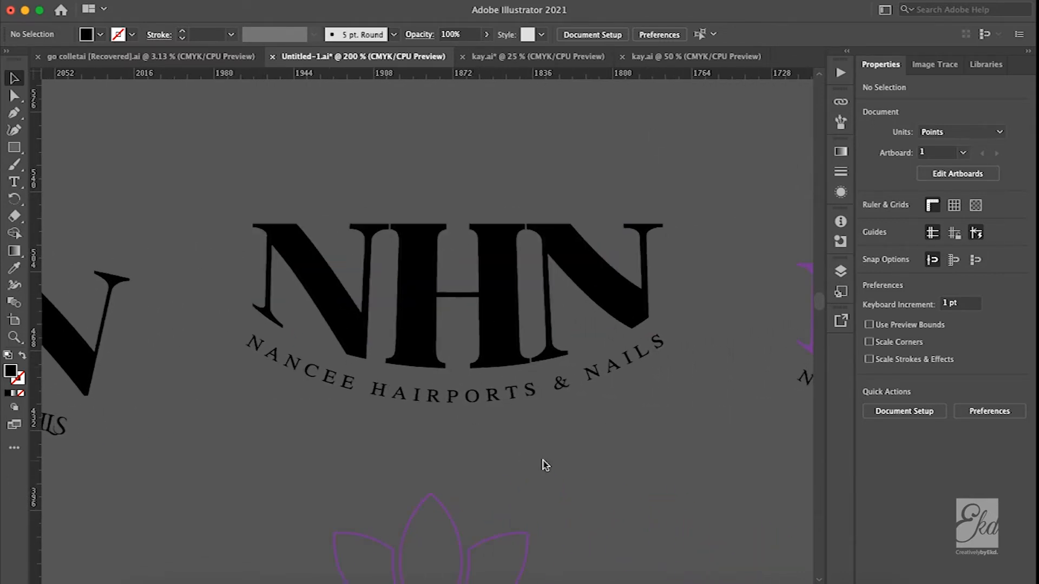
pyautogui.scroll(3, 546, 465)
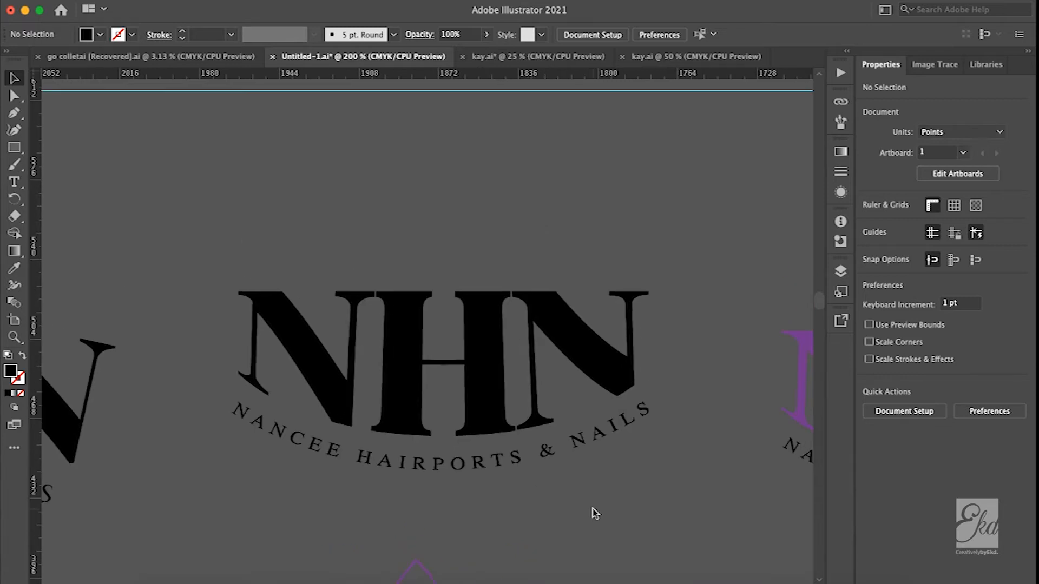
# - Examine the flat-topped NHN lettering and its downward-curved NANCEE HAIRPORTS & NAILS tagline up close
pyautogui.click(476, 325)
pyautogui.click(557, 218)
pyautogui.click(399, 325)
pyautogui.click(346, 265)
pyautogui.scroll(5, 234, 301)
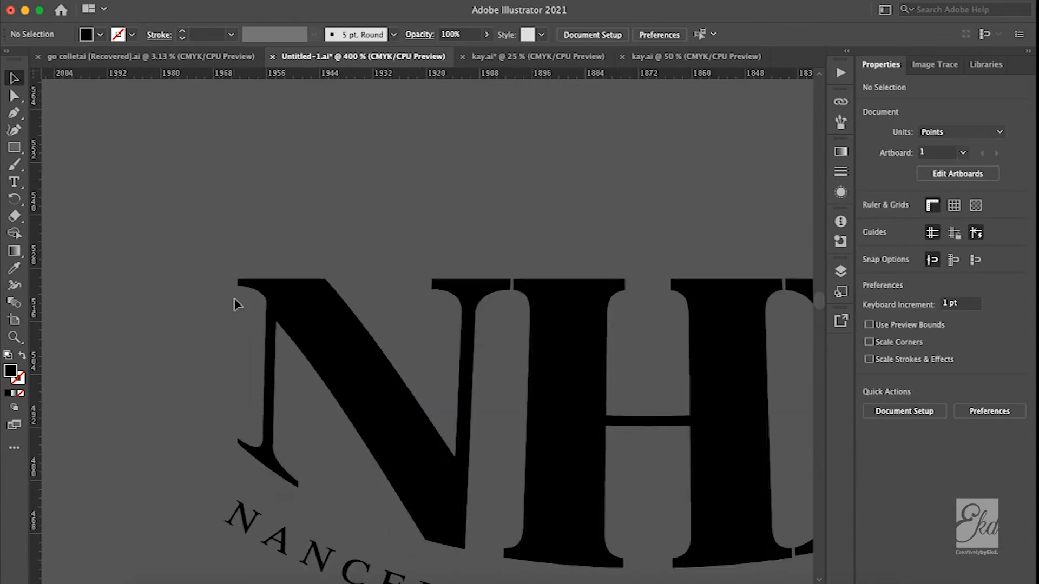
pyautogui.scroll(-10, 441, 281)
pyautogui.scroll(-5, 357, 428)
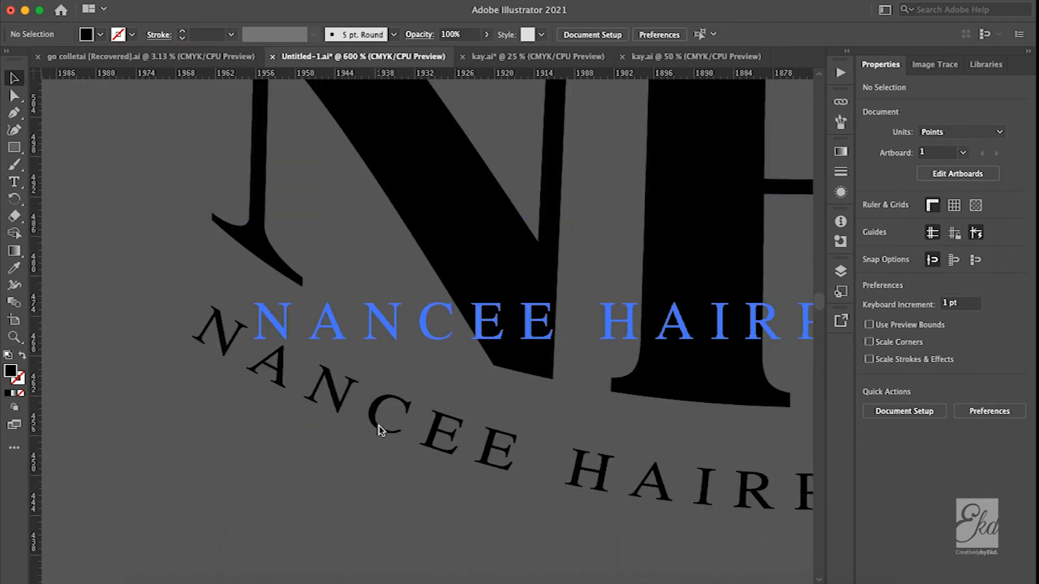
# - Check the whole flat-topped draft, and continue to the purple and orange draft and the lotus versions below
pyautogui.hscroll(6, 622, 323)
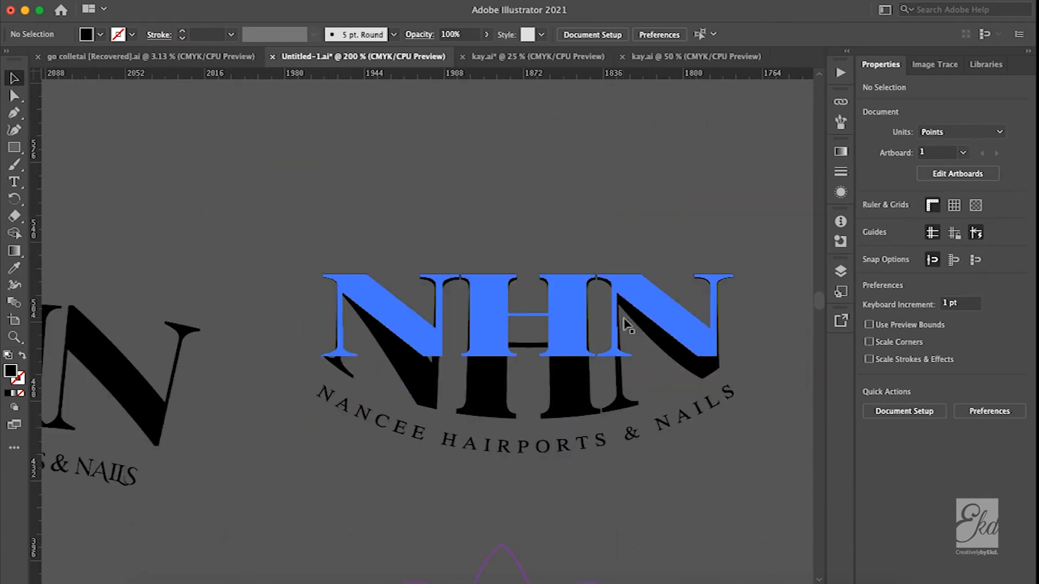
pyautogui.scroll(1, 661, 348)
pyautogui.hscroll(3, 665, 348)
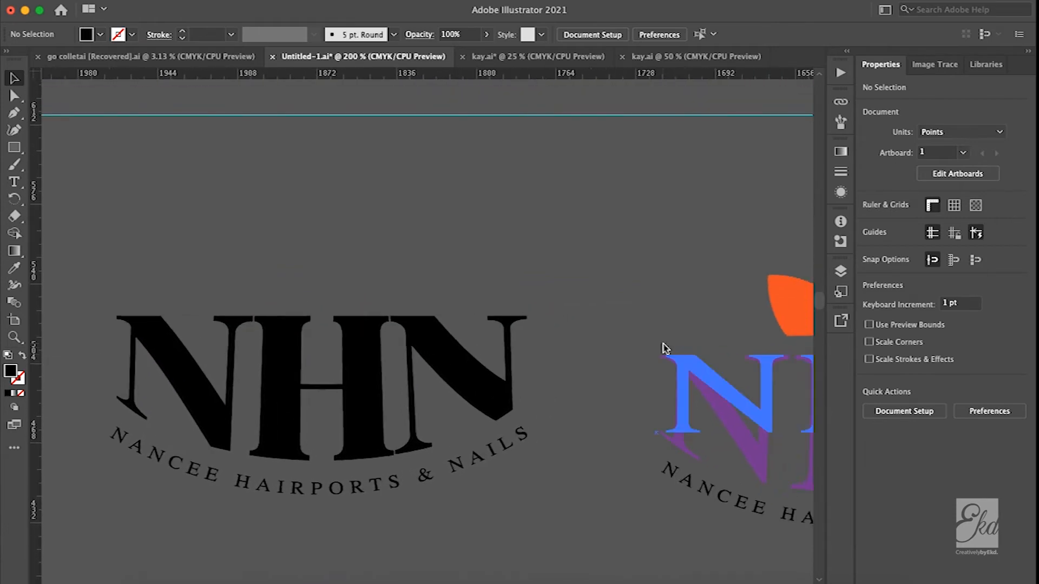
pyautogui.scroll(-6, 665, 348)
pyautogui.scroll(-10, 665, 348)
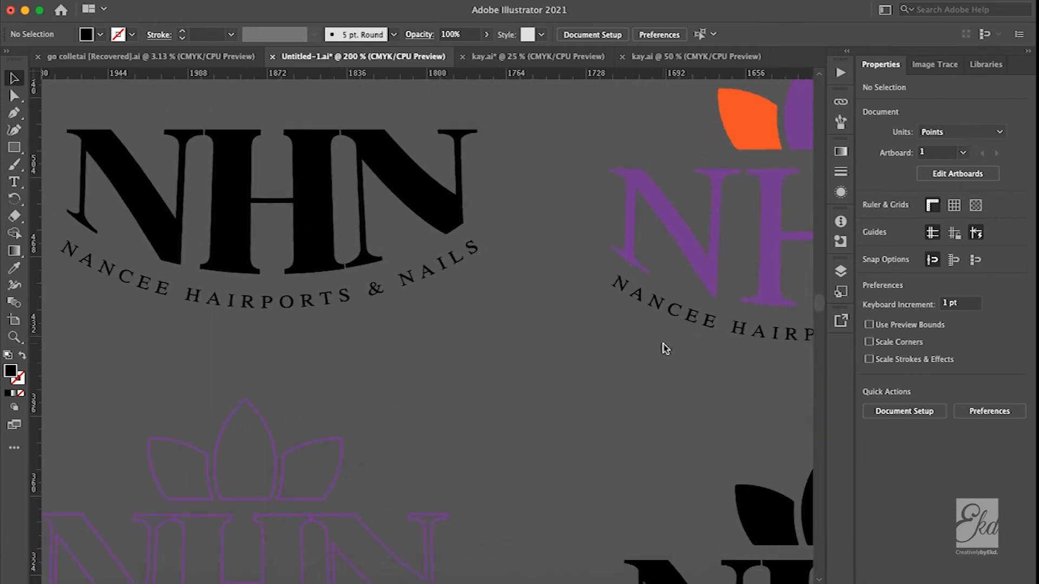
# - Compare the outlined purple lotus draft with the purple-lettered tricolour lotus draft and the plain black flat-topped draft
pyautogui.scroll(6, 665, 349)
pyautogui.hscroll(-3, 665, 348)
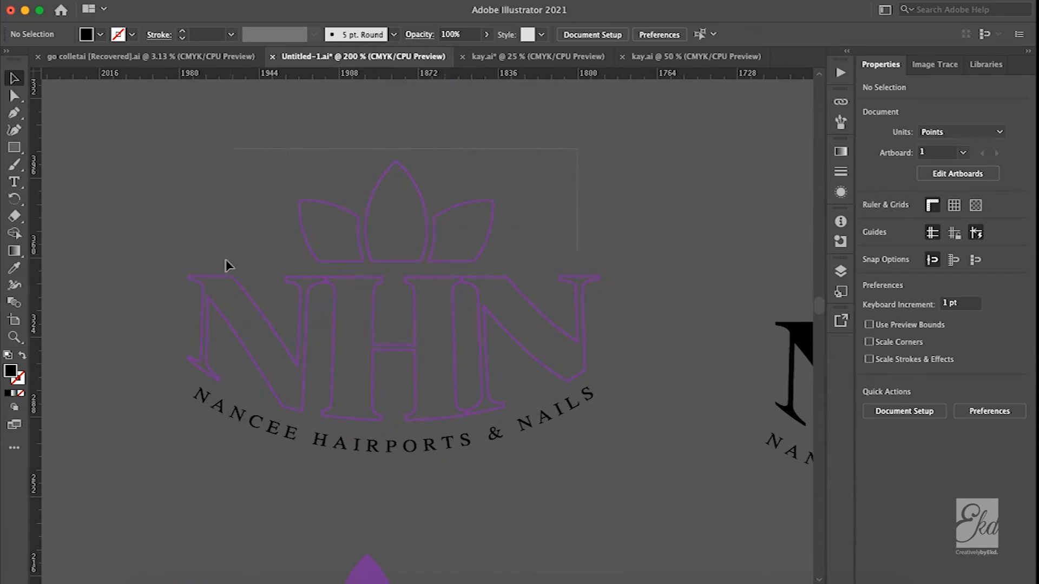
pyautogui.moveTo(226, 259); pyautogui.dragTo(226, 264)
pyautogui.click(596, 134)
pyautogui.scroll(7, 597, 134)
pyautogui.hscroll(8, 596, 135)
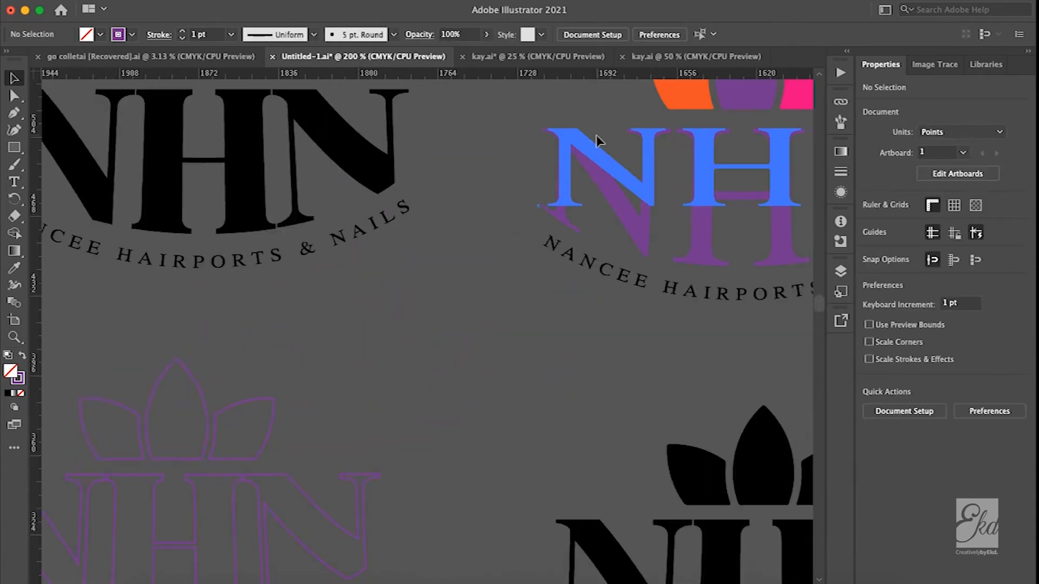
pyautogui.scroll(4, 596, 135)
pyautogui.hscroll(3, 596, 135)
pyautogui.scroll(-5, 597, 135)
pyautogui.hscroll(-4, 596, 135)
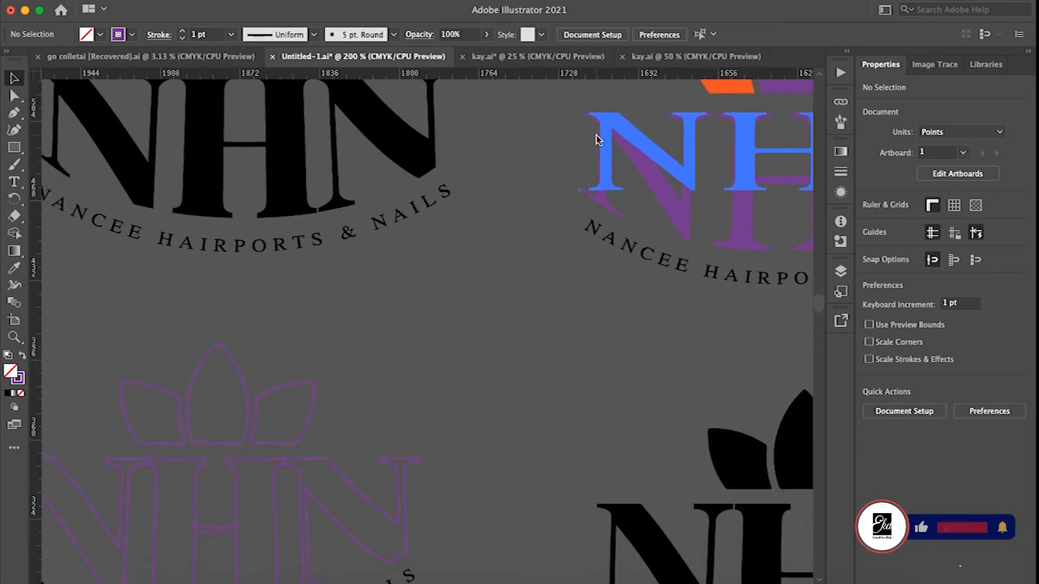
pyautogui.hscroll(6, 596, 140)
pyautogui.scroll(-3, 596, 140)
pyautogui.scroll(2, 596, 140)
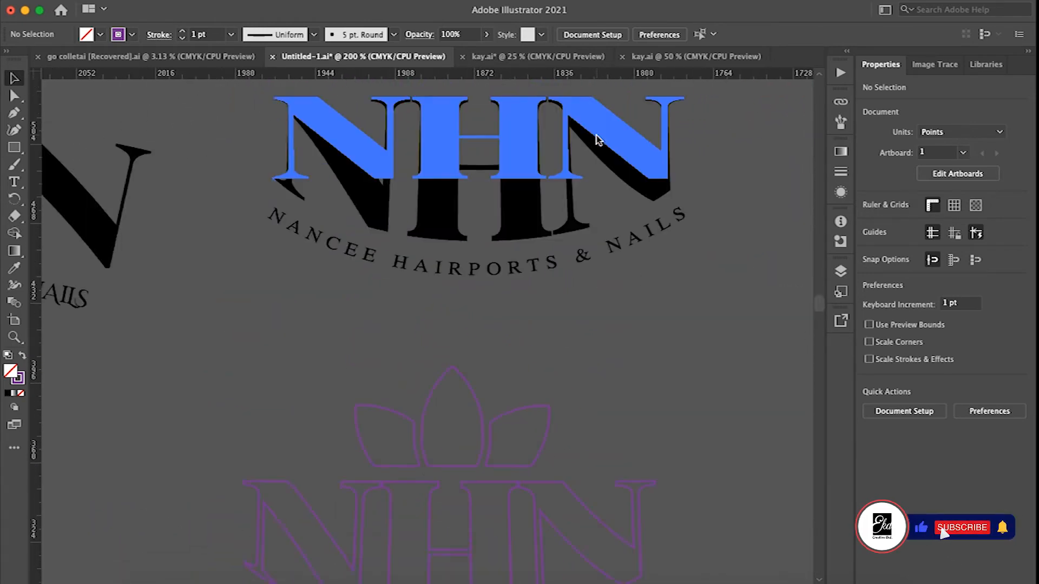
# - Inspect the black flat-topped draft by selecting its NHN lettering and curved tagline
pyautogui.scroll(5, 597, 140)
pyautogui.hscroll(1, 598, 140)
pyautogui.click(528, 290)
pyautogui.click(536, 168)
pyautogui.moveTo(698, 168); pyautogui.dragTo(224, 455)
pyautogui.click(477, 178)
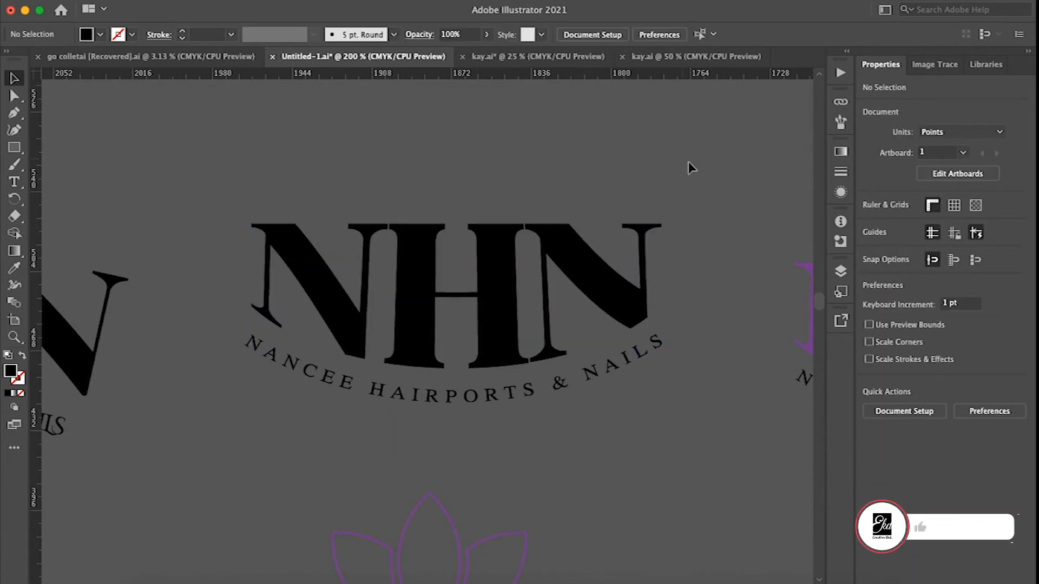
pyautogui.moveTo(691, 165); pyautogui.dragTo(226, 427)
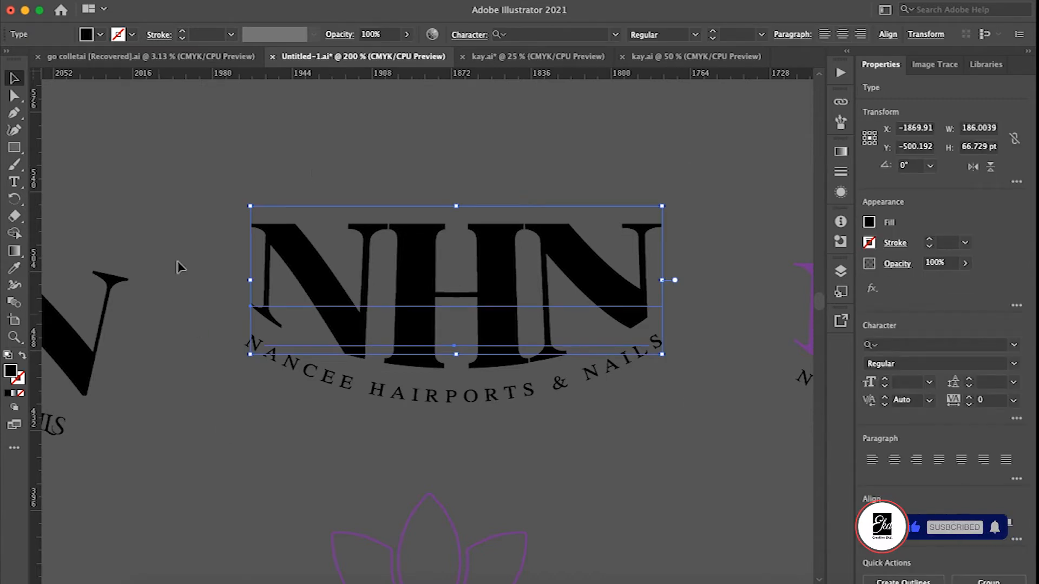
pyautogui.click(461, 149)
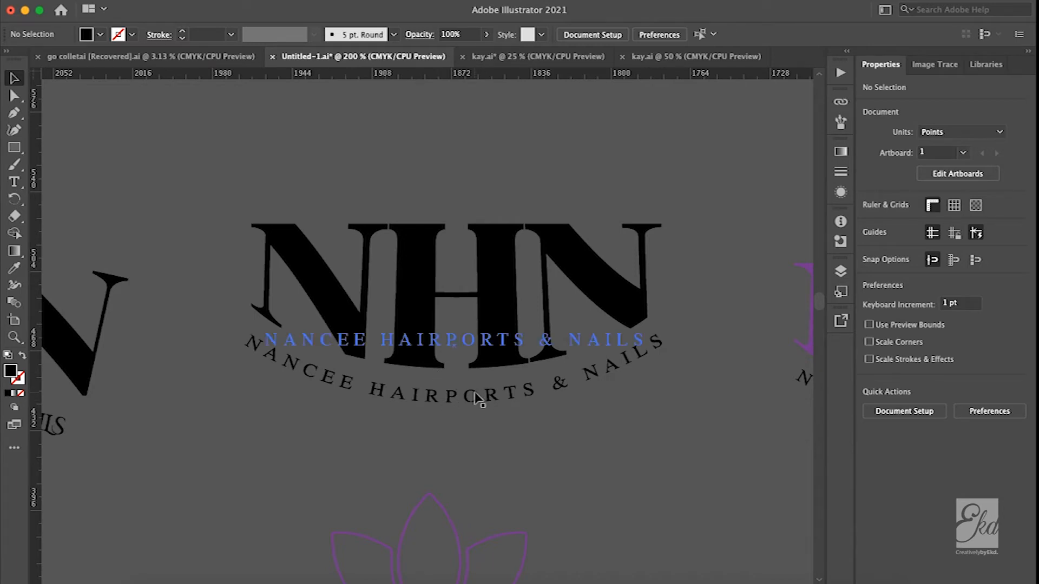
# - Delete the letters between NAN and RTS in the black flat-topped draft's curved tagline so it reads NANRTS & NAILS
pyautogui.doubleClick(477, 399)
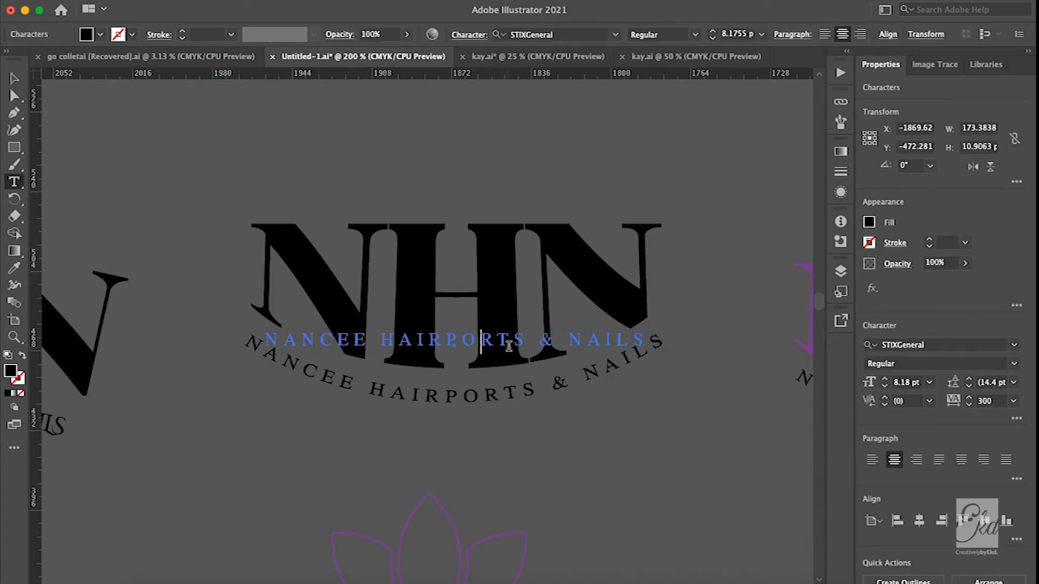
pyautogui.press('BackSpace')
pyautogui.press('BackSpace')
pyautogui.press('BackSpace')
pyautogui.press('BackSpace')
pyautogui.press('BackSpace')
pyautogui.press('BackSpace')
pyautogui.press('BackSpace')
pyautogui.press('BackSpace')
pyautogui.press('BackSpace')
pyautogui.press('BackSpace')
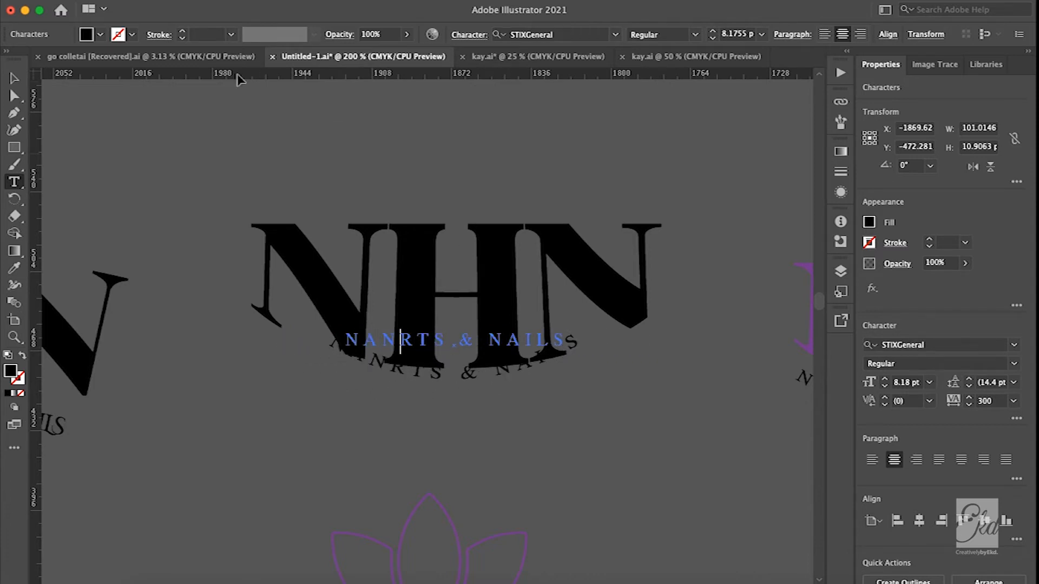
pyautogui.press('Escape')
pyautogui.click(482, 403)
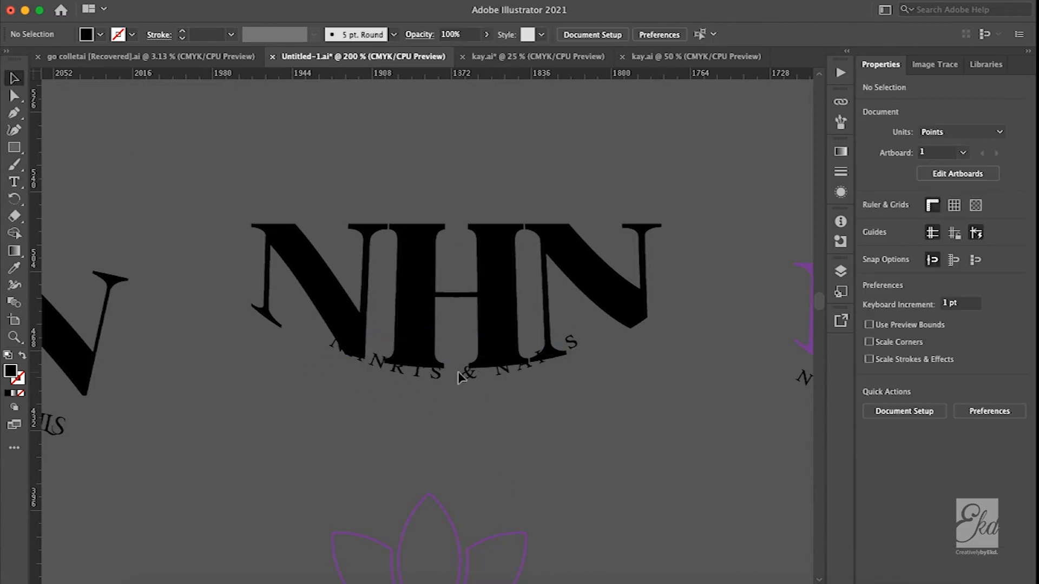
# - Move the shortened curved tagline down and to the left of its place under the NHN lettering
pyautogui.click(574, 344)
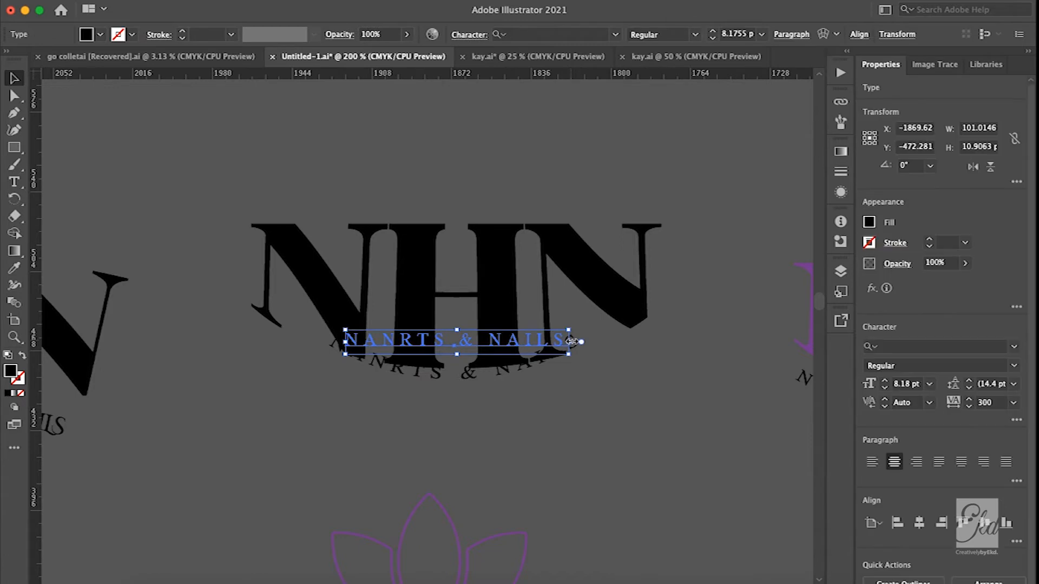
pyautogui.moveTo(572, 344); pyautogui.dragTo(470, 397)
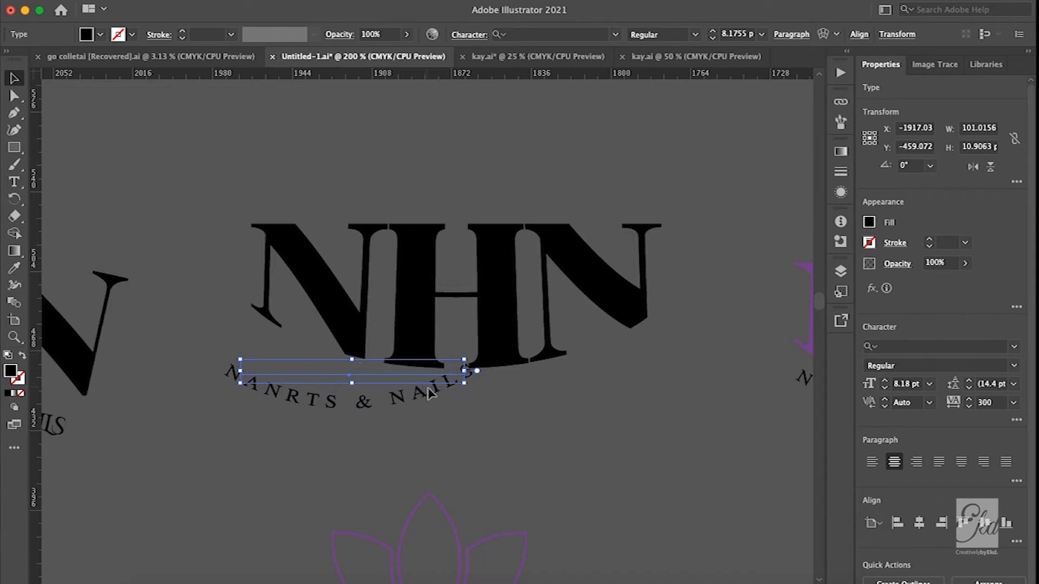
pyautogui.click(529, 297)
pyautogui.click(629, 488)
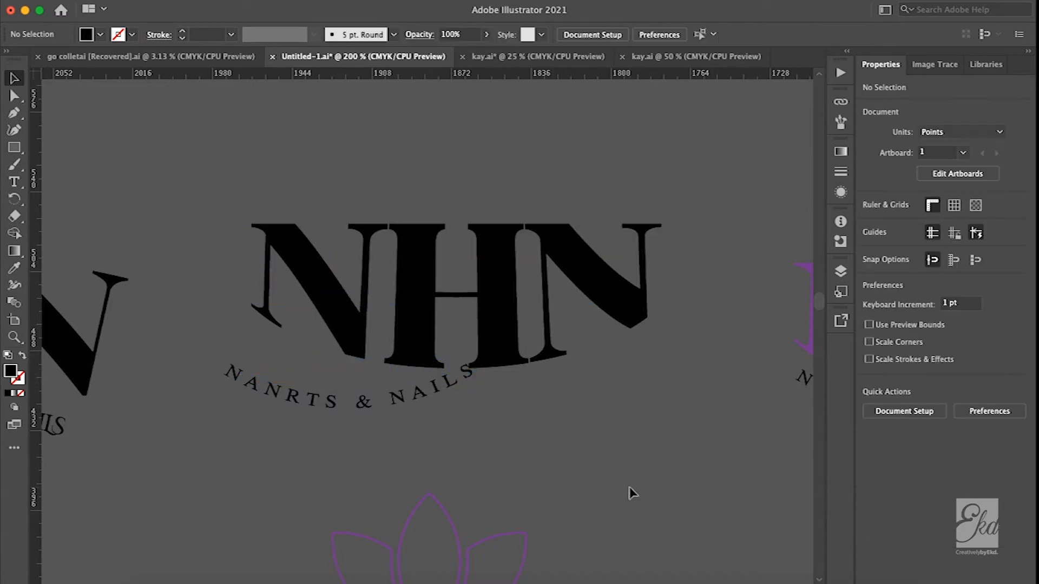
# - Undo the tagline's move and letter deletions until it reads NANCEE HAIRPORTS & NAILS again
pyautogui.press('super+z')
pyautogui.press('super+z')
pyautogui.press('super+z')
pyautogui.press('super+z')
pyautogui.press('super+z')
pyautogui.press('super+z')
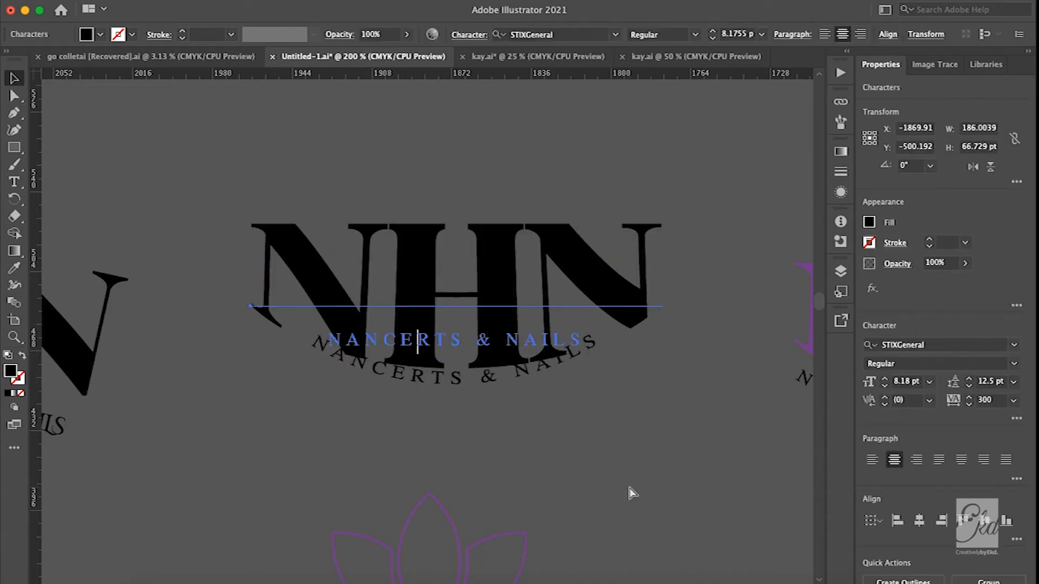
pyautogui.write('HAIRP')
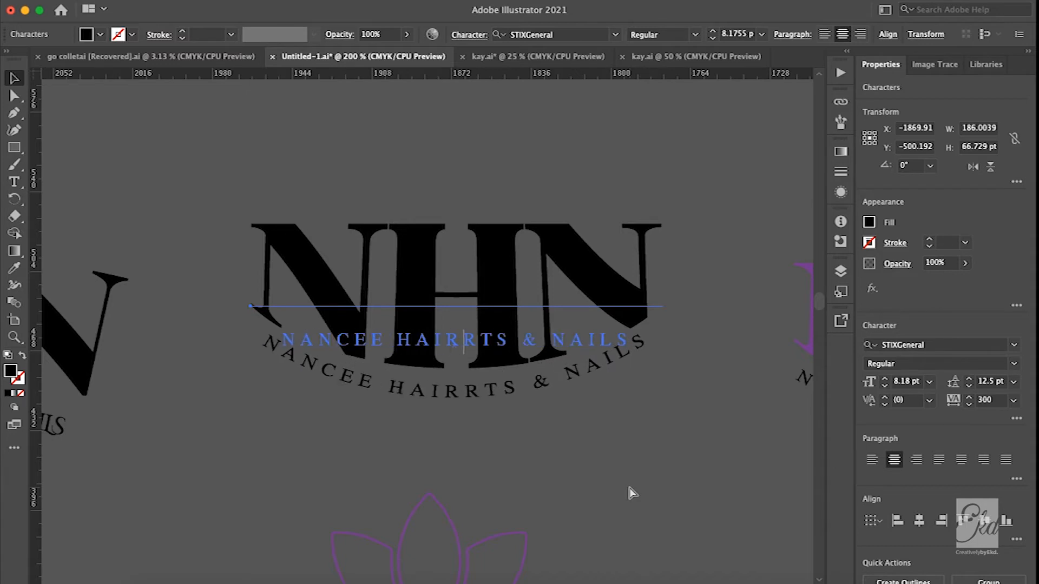
pyautogui.write('O')
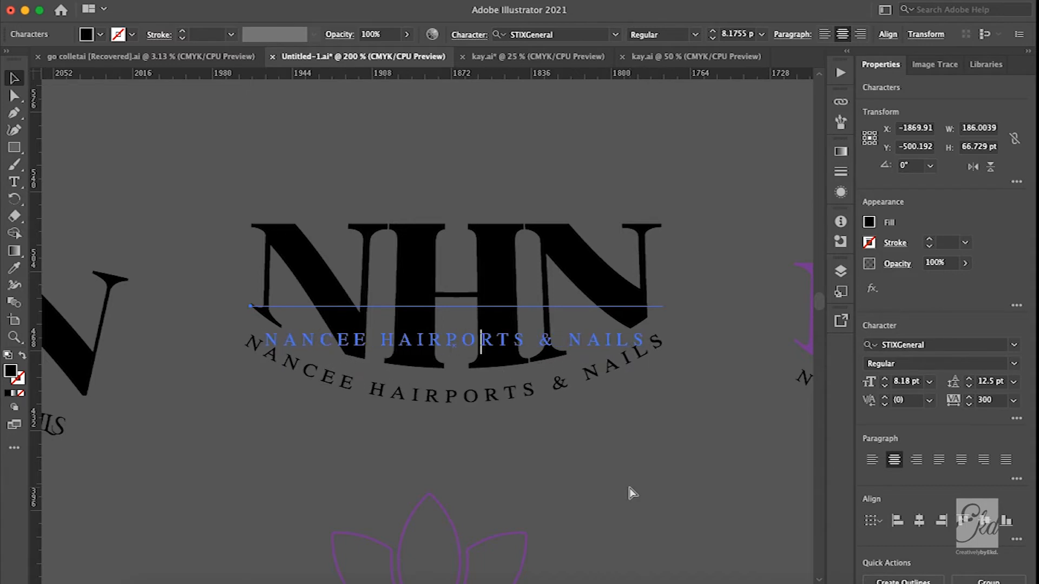
pyautogui.press('super+z')
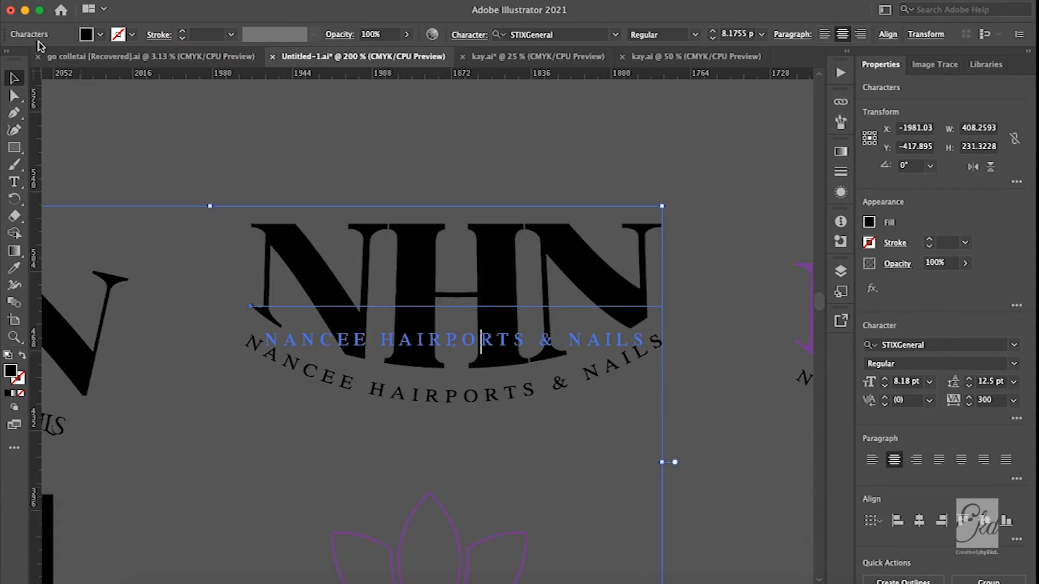
# - Examine the purple NHN draft with the orange, purple and pink lotus, checking its warped lettering and curved tagline
pyautogui.click(224, 121)
pyautogui.hscroll(6, 638, 414)
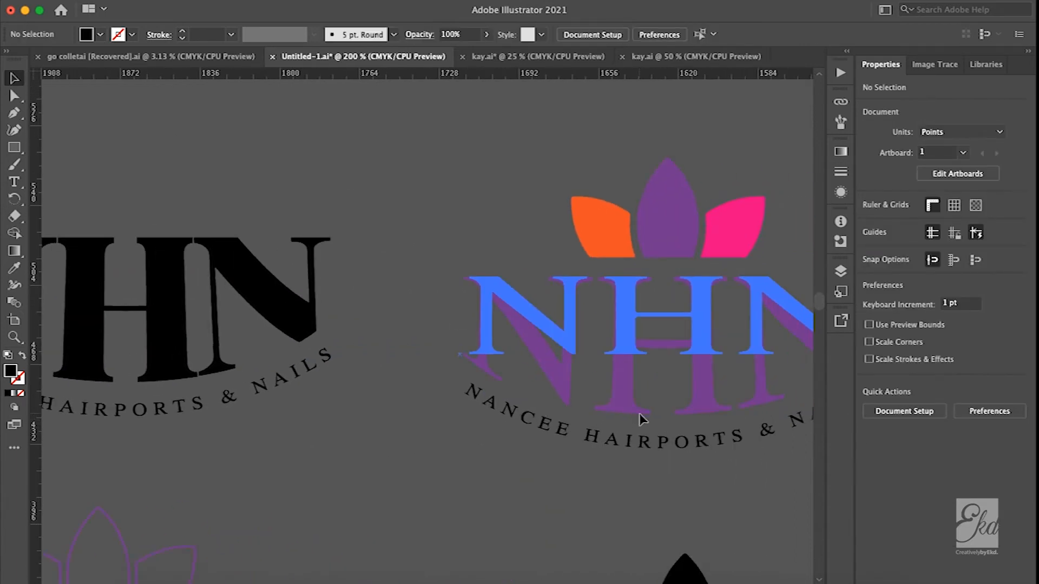
pyautogui.hscroll(5, 638, 413)
pyautogui.hscroll(1, 733, 228)
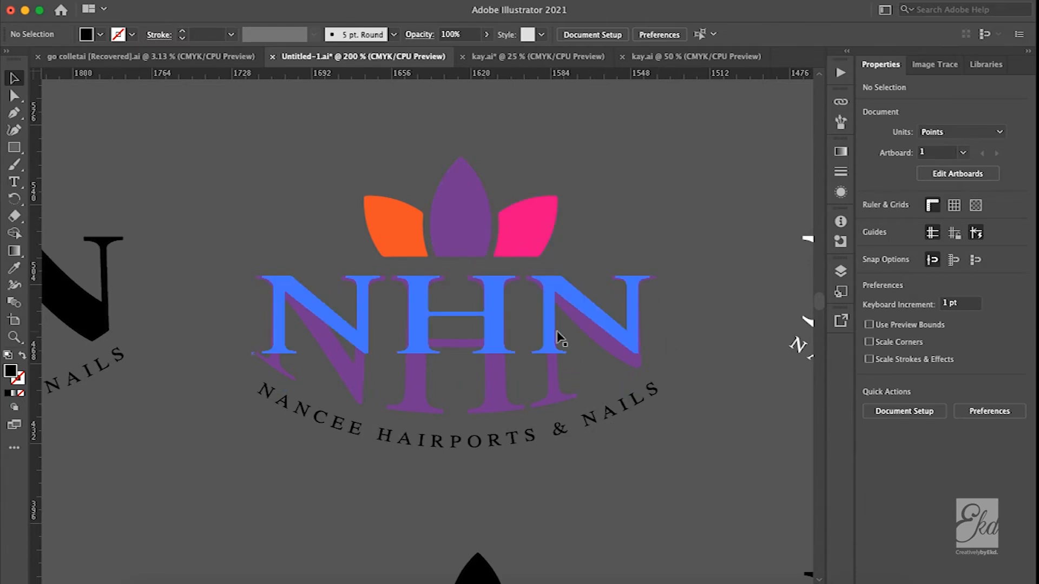
pyautogui.click(561, 339)
pyautogui.click(673, 209)
pyautogui.click(518, 305)
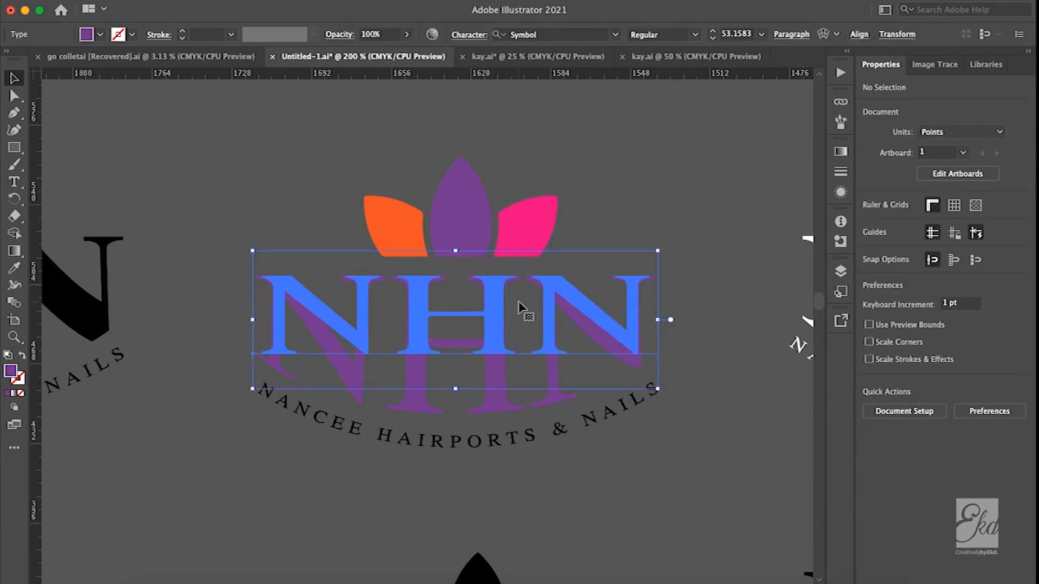
pyautogui.click(658, 183)
pyautogui.scroll(-4, 631, 340)
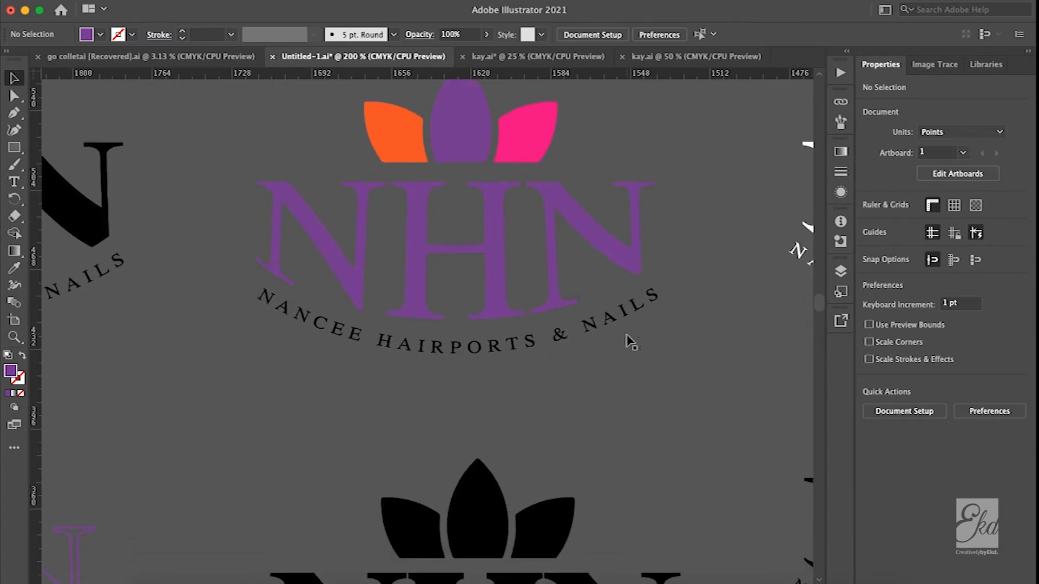
pyautogui.click(591, 267)
pyautogui.click(657, 132)
pyautogui.scroll(3, 573, 453)
pyautogui.scroll(-2, 697, 250)
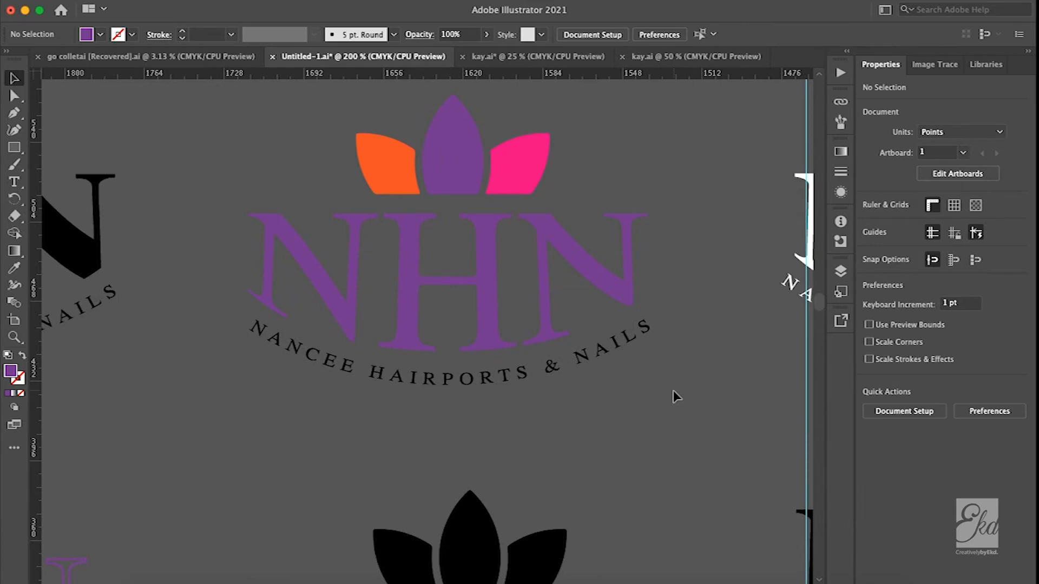
# - Examine the black lotus draft, selecting the whole logo and the lotus petals above the NHN lettering
pyautogui.scroll(-8, 673, 391)
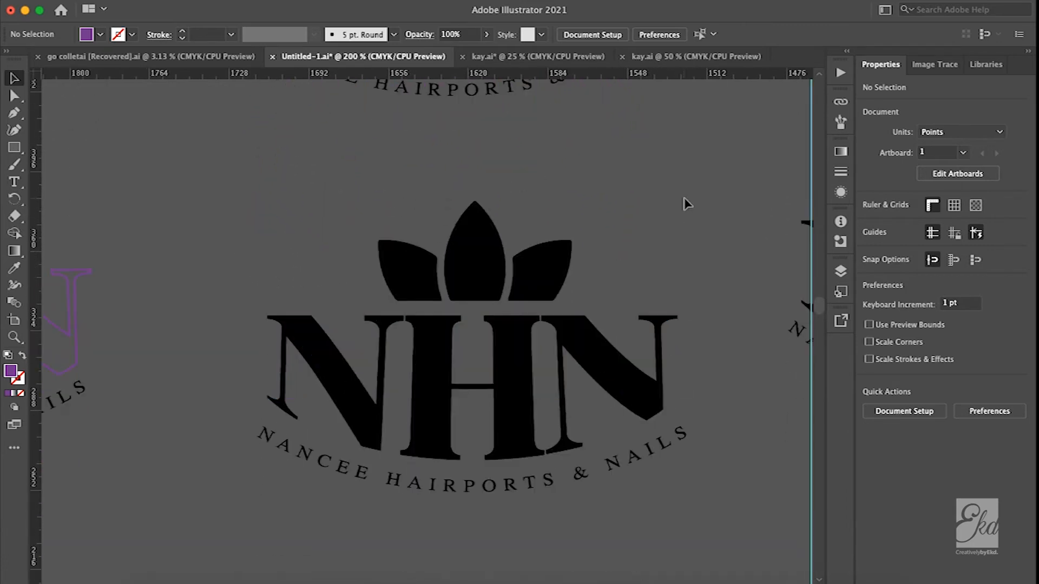
pyautogui.moveTo(705, 195); pyautogui.dragTo(207, 538)
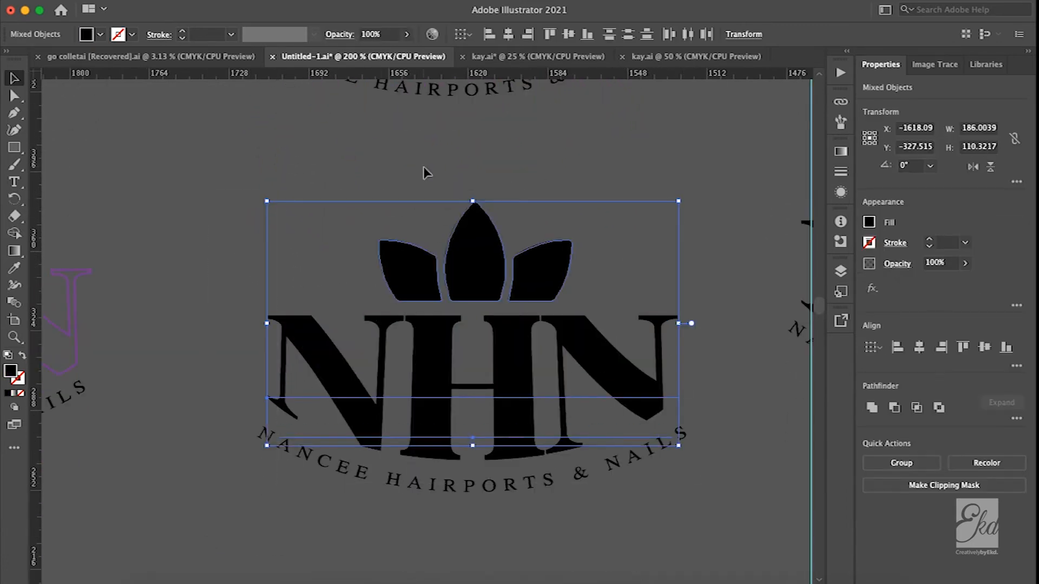
pyautogui.click(561, 141)
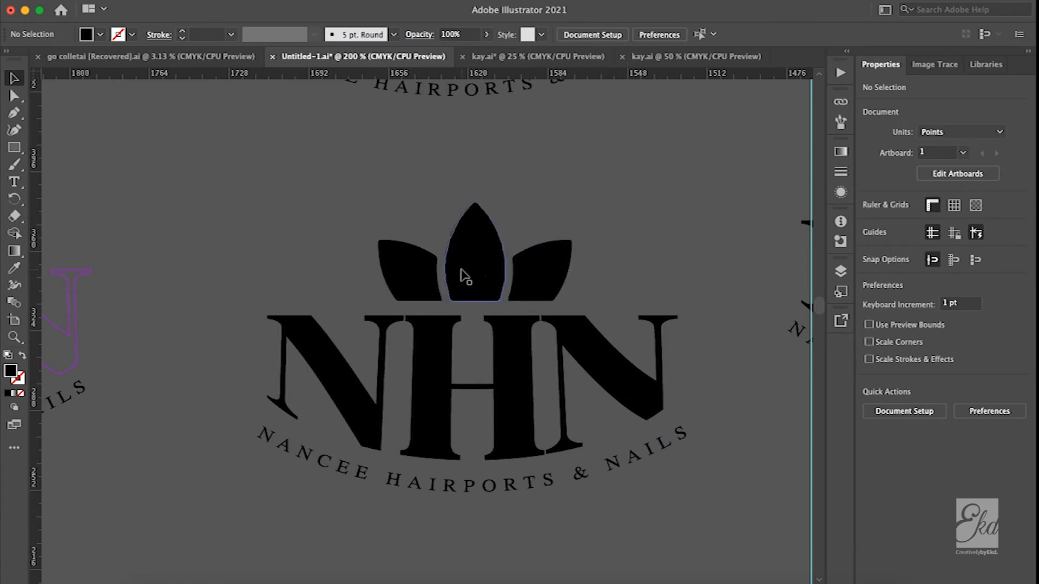
pyautogui.moveTo(371, 228); pyautogui.dragTo(619, 265)
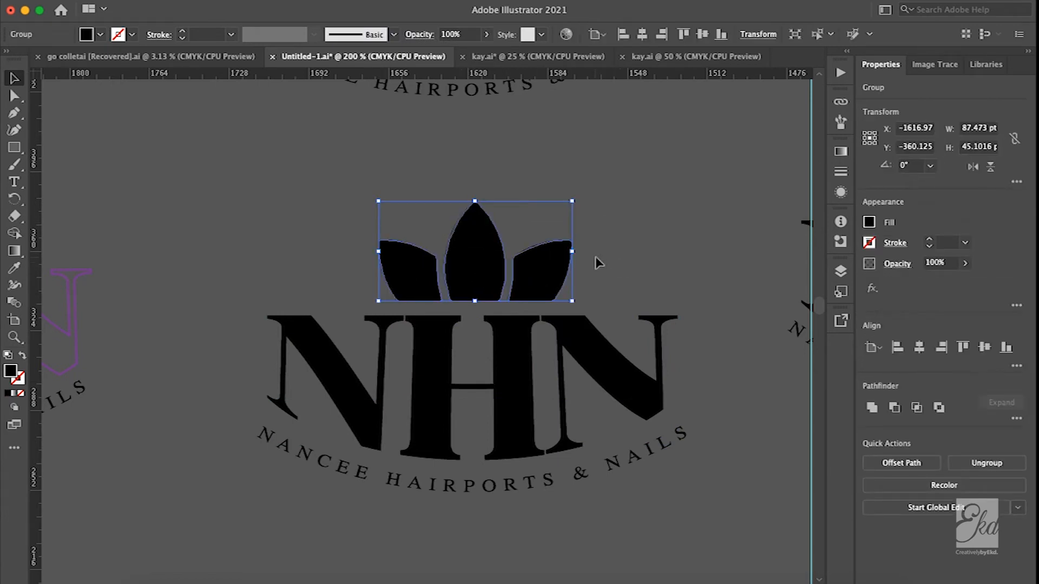
pyautogui.click(597, 262)
pyautogui.scroll(-2, 655, 233)
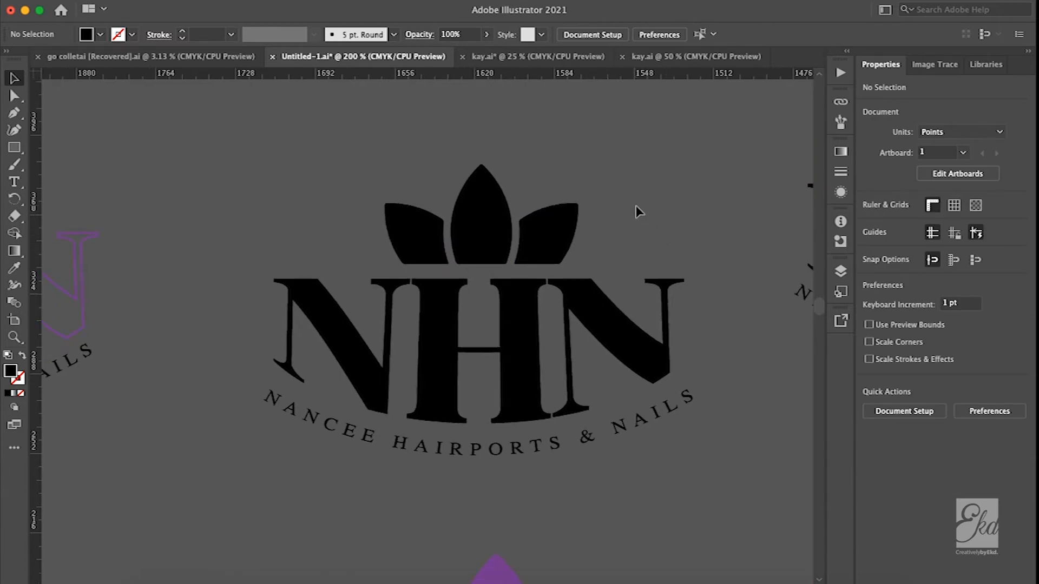
pyautogui.rightClick(635, 205)
pyautogui.click(616, 115)
pyautogui.scroll(-2, 648, 184)
pyautogui.moveTo(730, 167); pyautogui.dragTo(162, 456)
pyautogui.click(352, 474)
# - Review the outlined purple lotus draft and the bold purple draft with the tricolour lotus below it
pyautogui.hscroll(-10, 351, 474)
pyautogui.scroll(3, 352, 473)
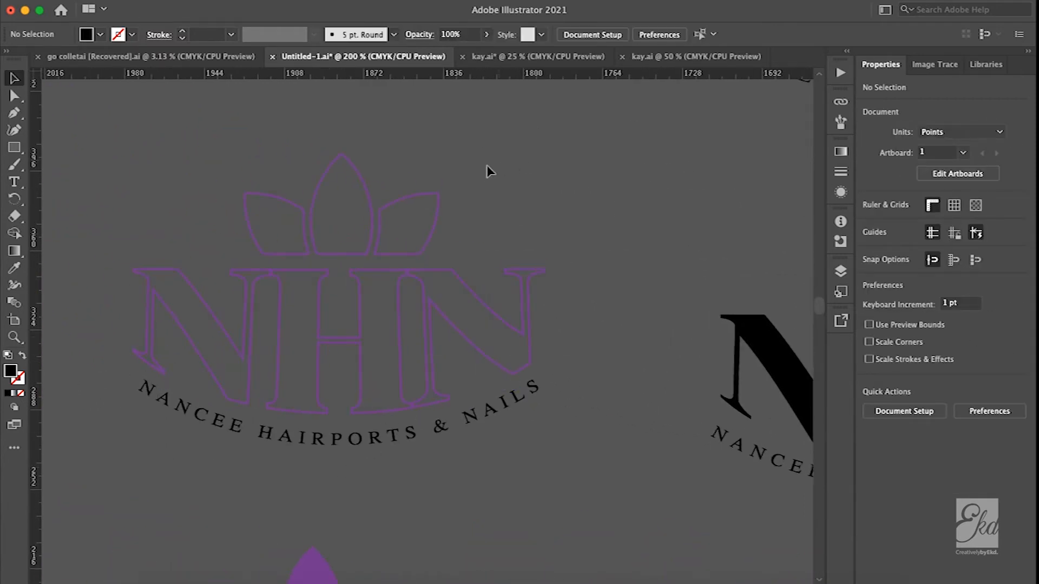
pyautogui.scroll(-10, 563, 211)
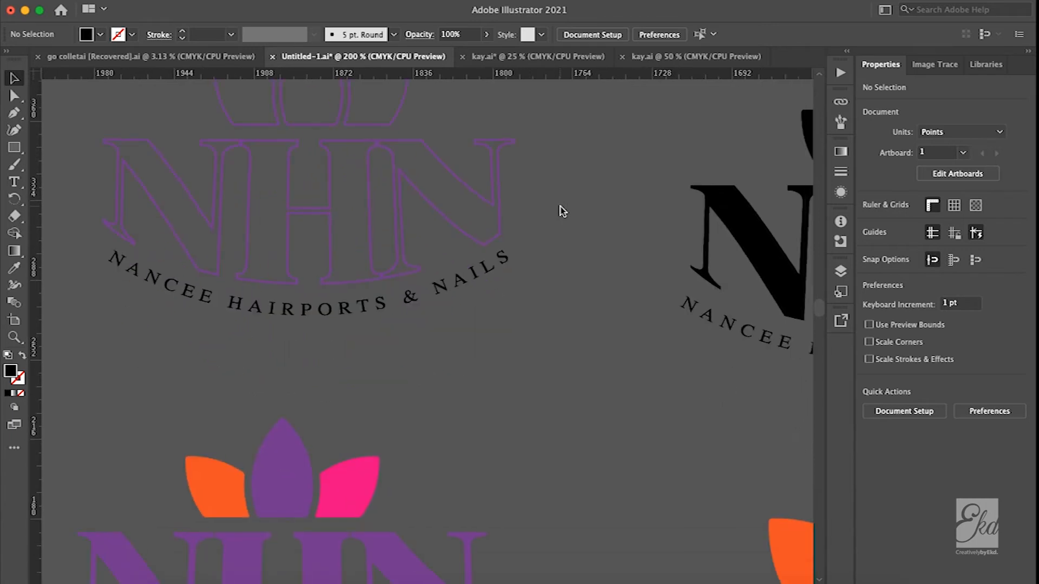
pyautogui.scroll(2, 562, 211)
pyautogui.hscroll(-1, 562, 211)
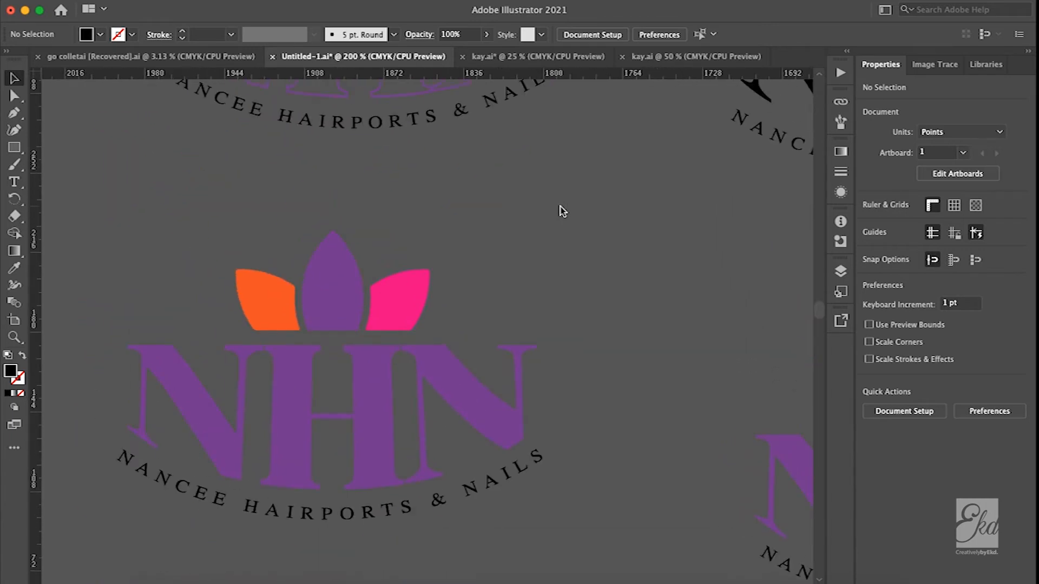
pyautogui.scroll(-2, 620, 265)
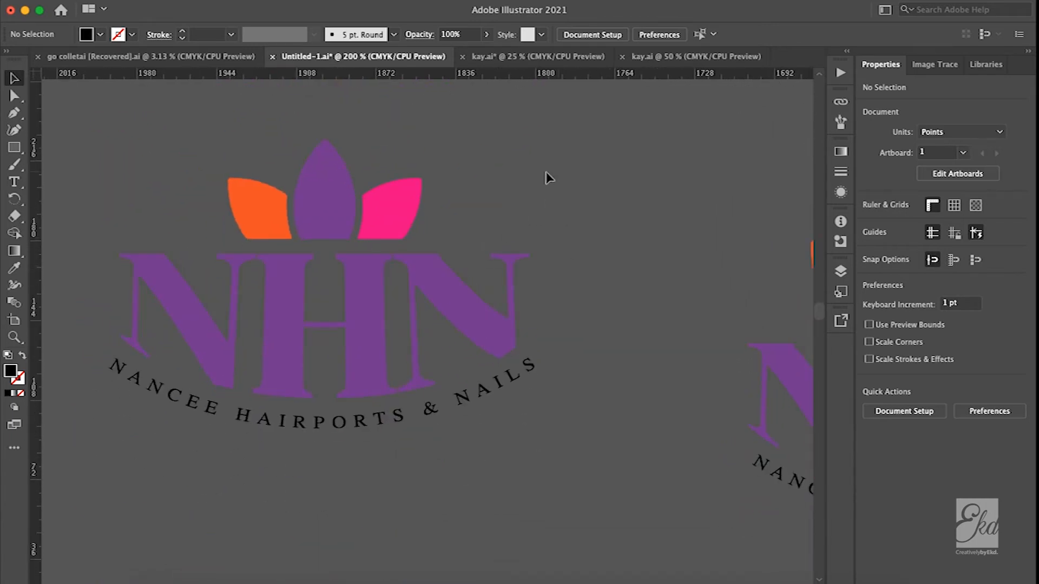
pyautogui.moveTo(546, 172); pyautogui.dragTo(312, 289)
pyautogui.click(589, 329)
pyautogui.hscroll(1, 620, 337)
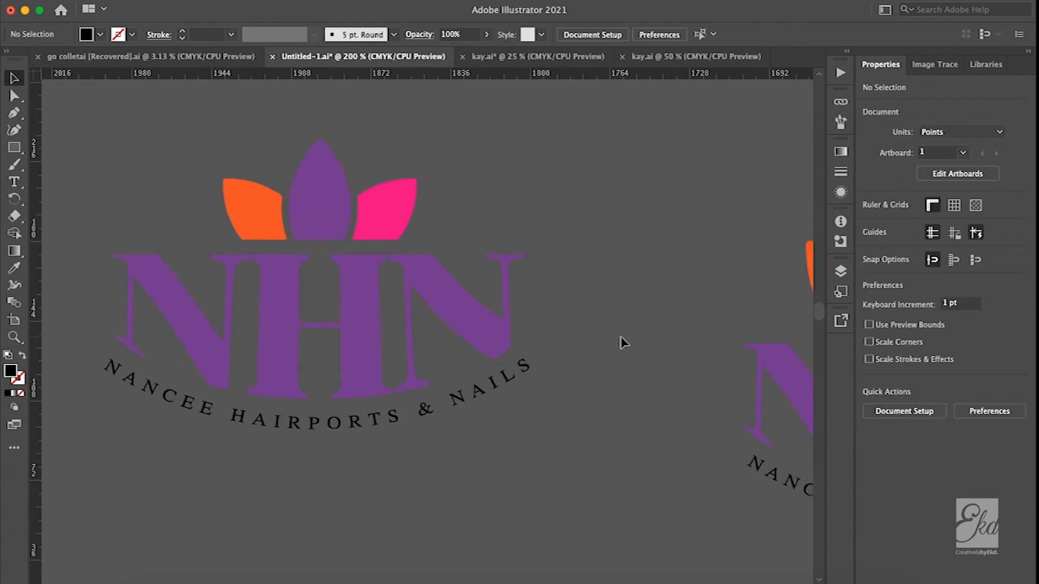
# - Examine the large-petal tricolour draft with the small inverted lotus beneath its tagline, and return to the black lotus draft above
pyautogui.hscroll(10, 620, 343)
pyautogui.scroll(-1, 620, 343)
pyautogui.click(581, 246)
pyautogui.click(736, 221)
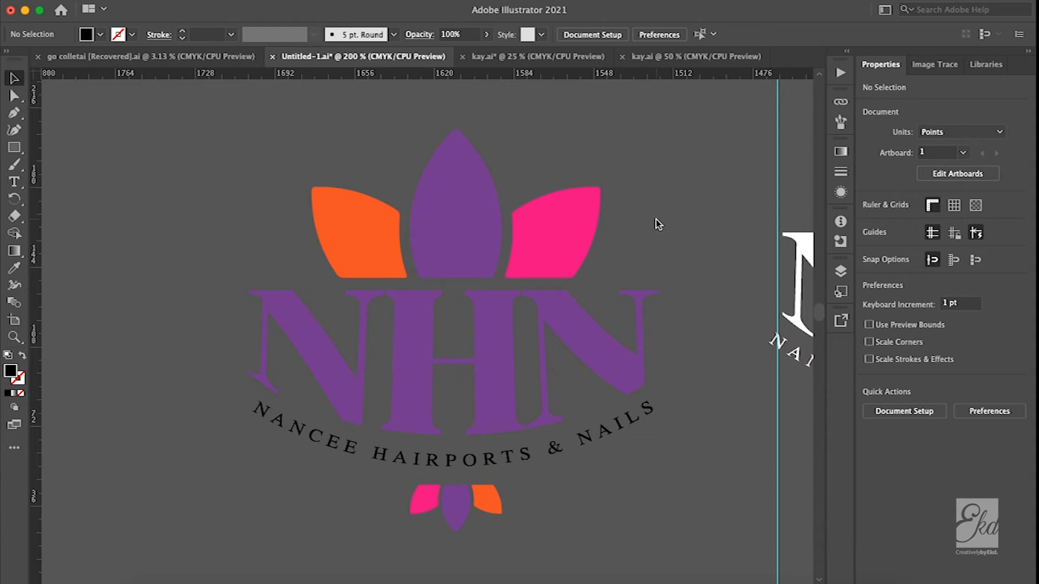
pyautogui.scroll(-1, 655, 218)
pyautogui.click(568, 212)
pyautogui.click(589, 135)
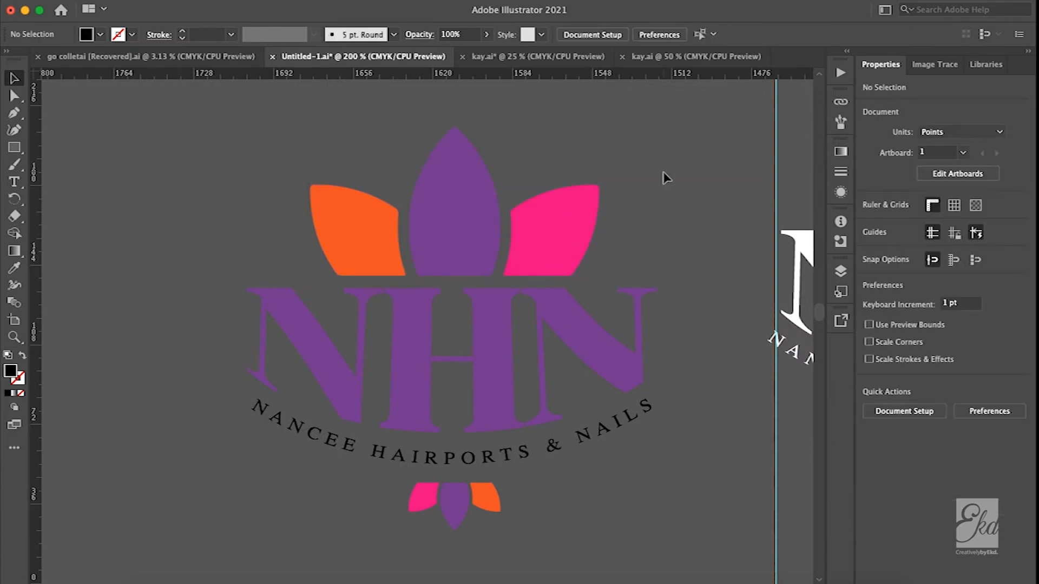
pyautogui.scroll(3, 666, 178)
pyautogui.scroll(5, 528, 360)
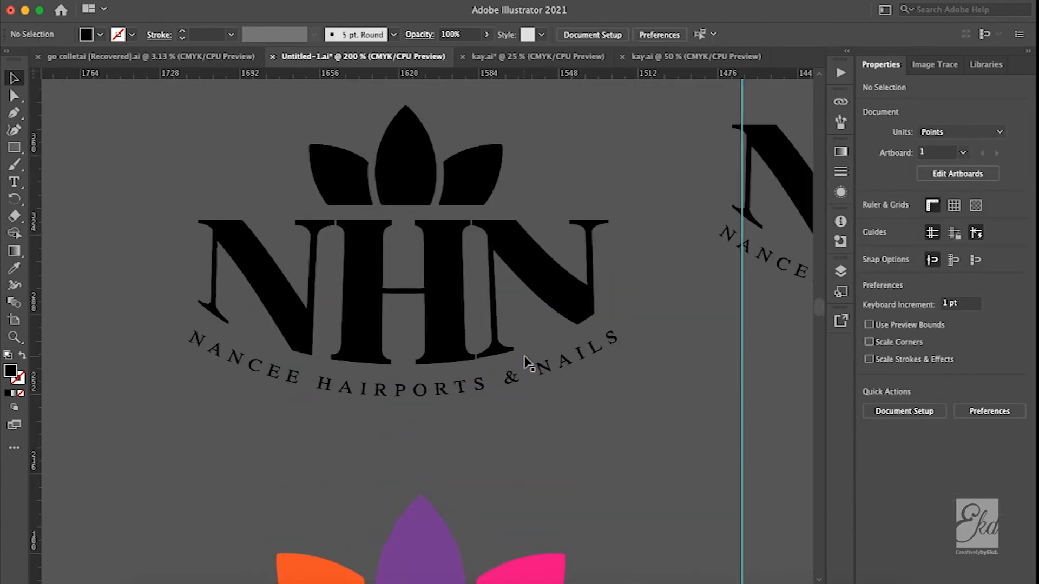
# - Scale down the large tricolour lotus above the purple NHN lettering in the draft with the small inverted lotus
pyautogui.scroll(-3, 526, 361)
pyautogui.scroll(-7, 591, 258)
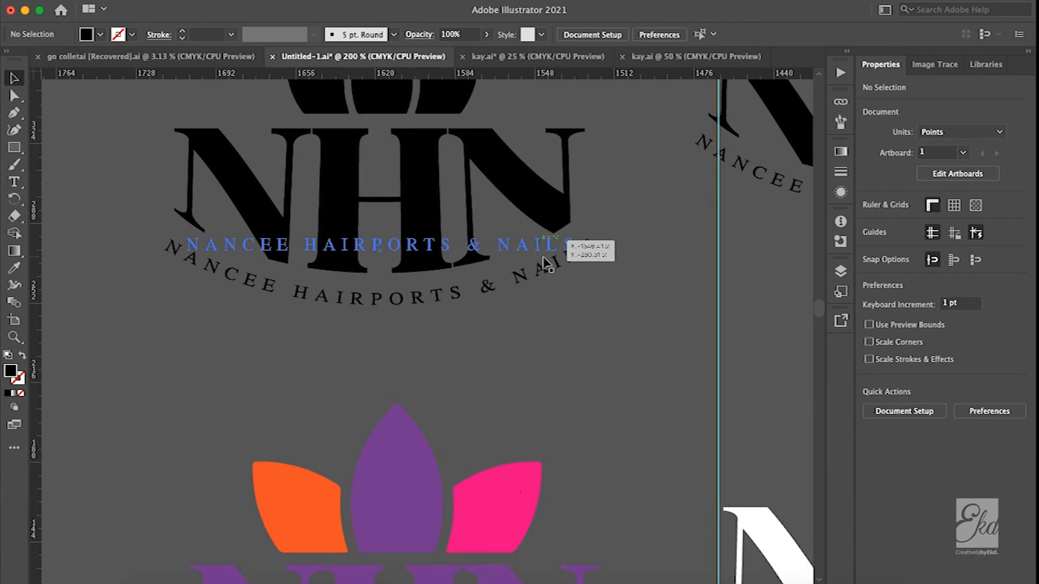
pyautogui.scroll(-6, 528, 352)
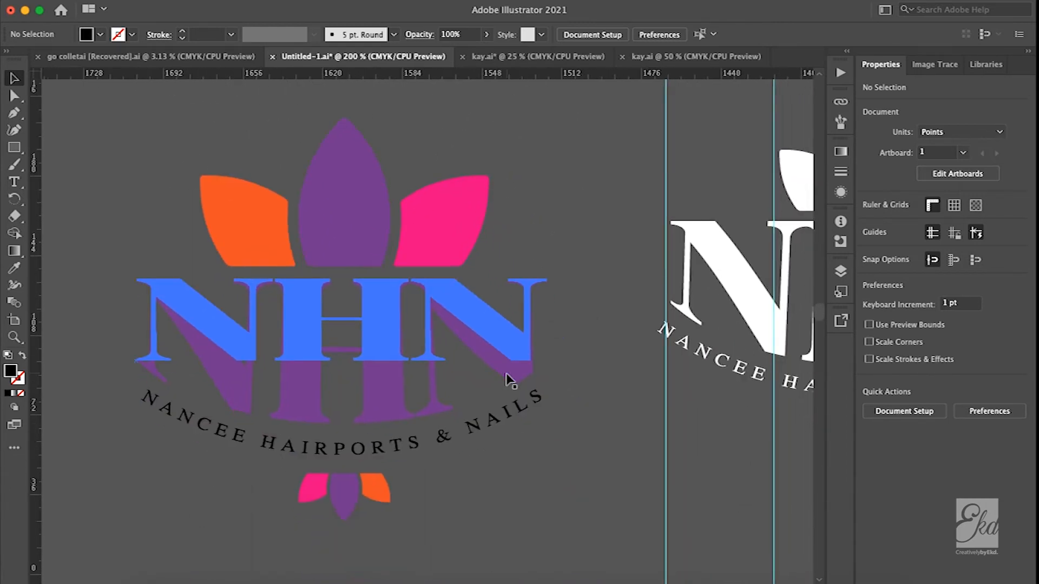
pyautogui.moveTo(435, 365); pyautogui.dragTo(433, 303)
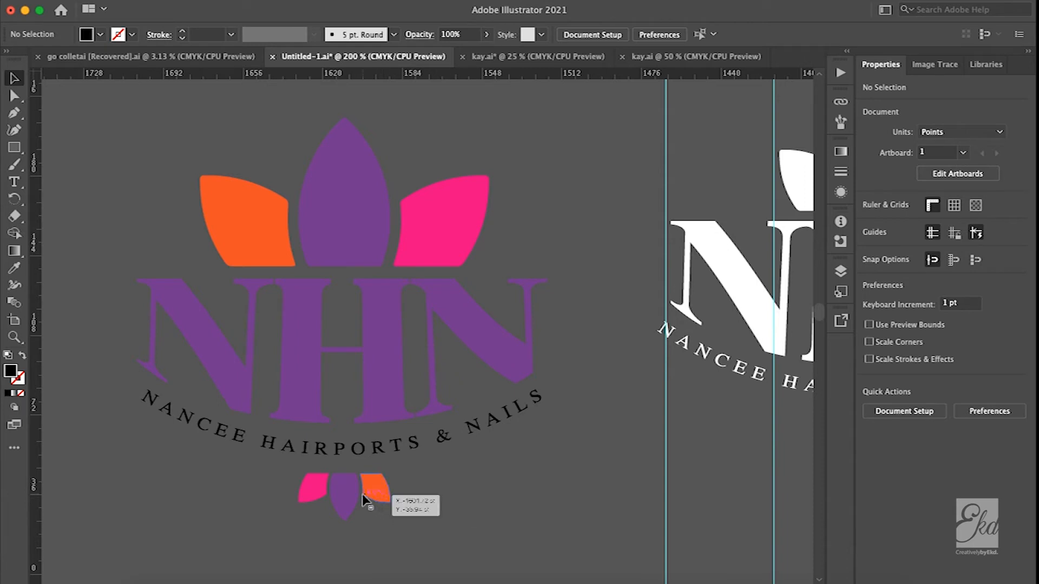
pyautogui.moveTo(495, 149); pyautogui.dragTo(197, 203)
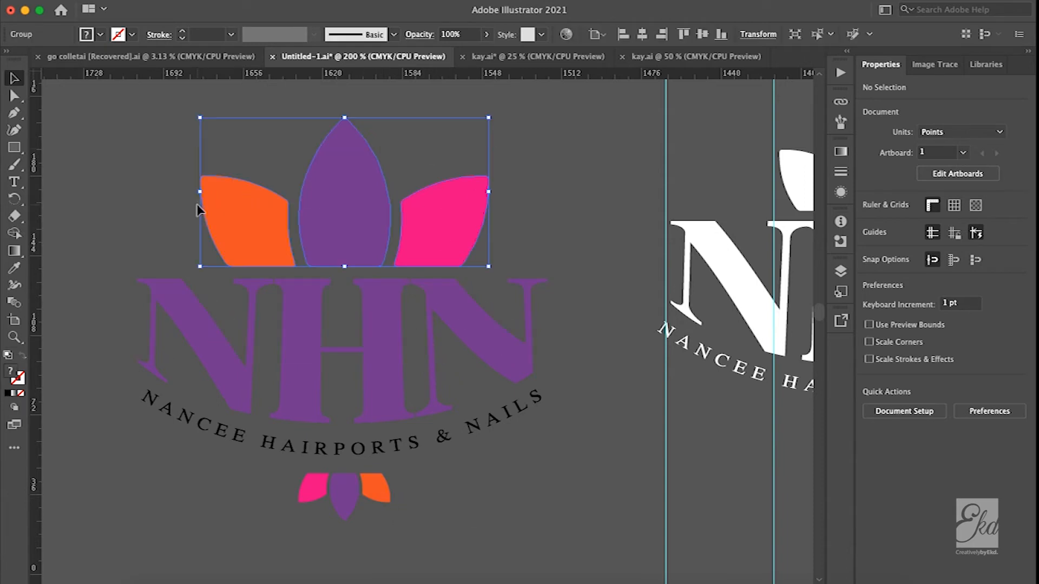
pyautogui.moveTo(490, 266); pyautogui.dragTo(367, 205)
# - Duplicate the reduced lotus, rotating the copy to about 219° and placing it beneath the curved tagline
pyautogui.moveTo(302, 186); pyautogui.dragTo(491, 213)
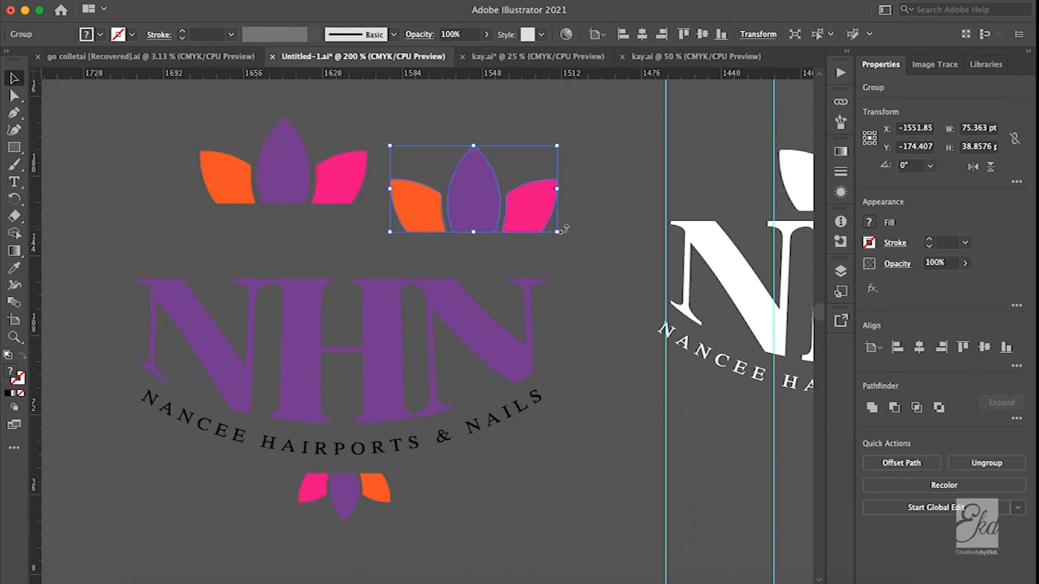
pyautogui.moveTo(565, 229); pyautogui.dragTo(382, 210)
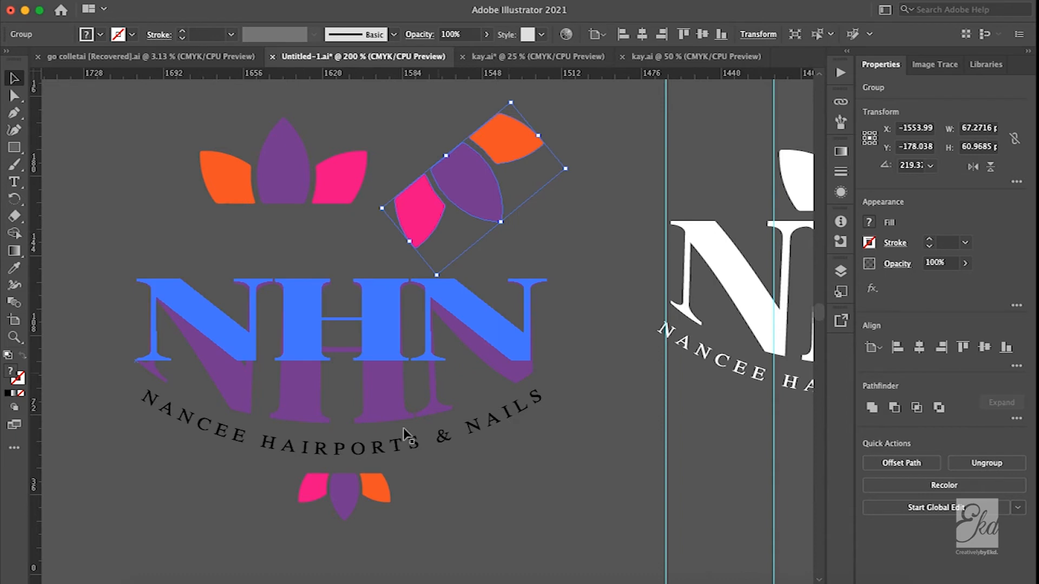
pyautogui.moveTo(483, 143); pyautogui.dragTo(380, 485)
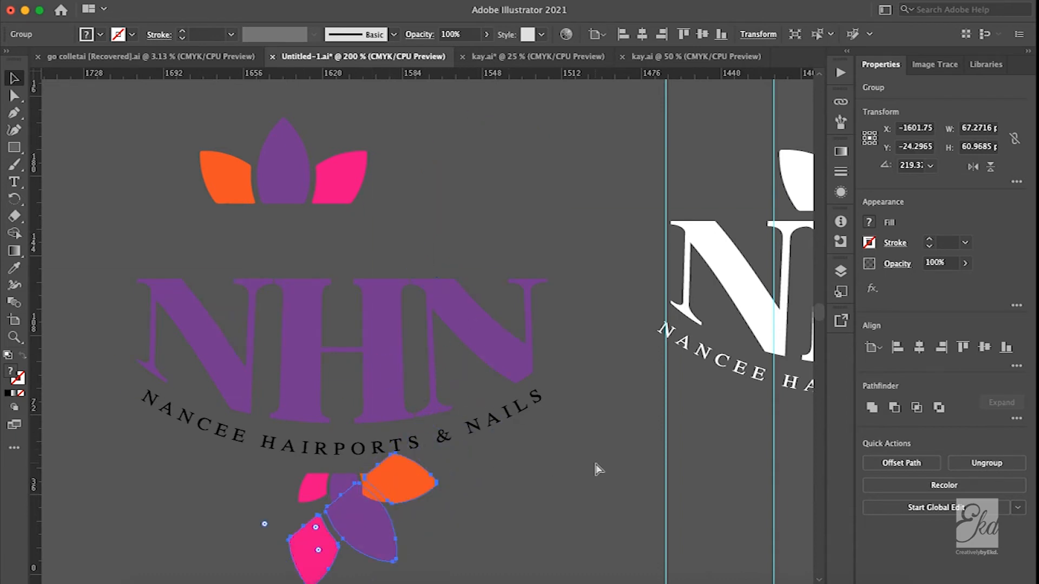
# - Undo the scaling, duplication, rotation and move of the lotus, and clear the selection
pyautogui.press('super+z')
pyautogui.press('super+z')
pyautogui.press('super+z')
pyautogui.press('super+z')
pyautogui.press('super+z')
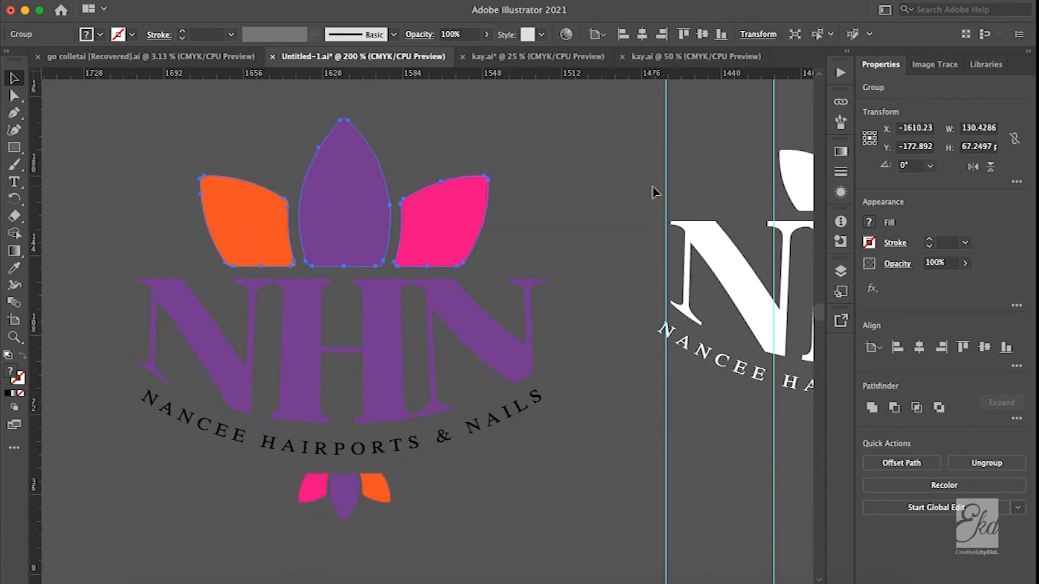
pyautogui.click(664, 134)
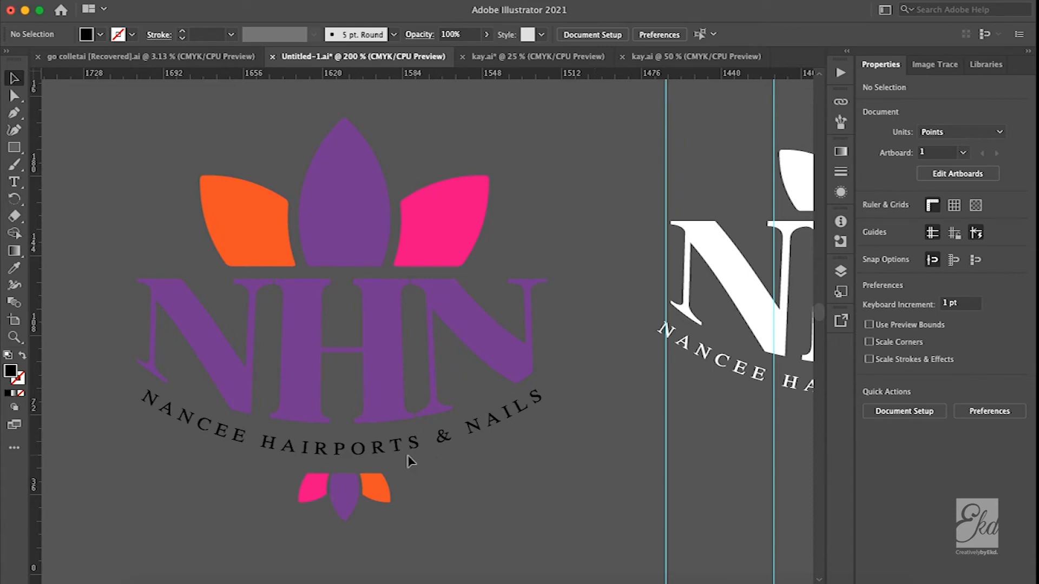
# - Examine the all-white lotus draft between the guides, checking its warped NHN lettering and curved tagline
pyautogui.click(528, 281)
pyautogui.click(557, 190)
pyautogui.hscroll(5, 558, 190)
pyautogui.hscroll(9, 557, 191)
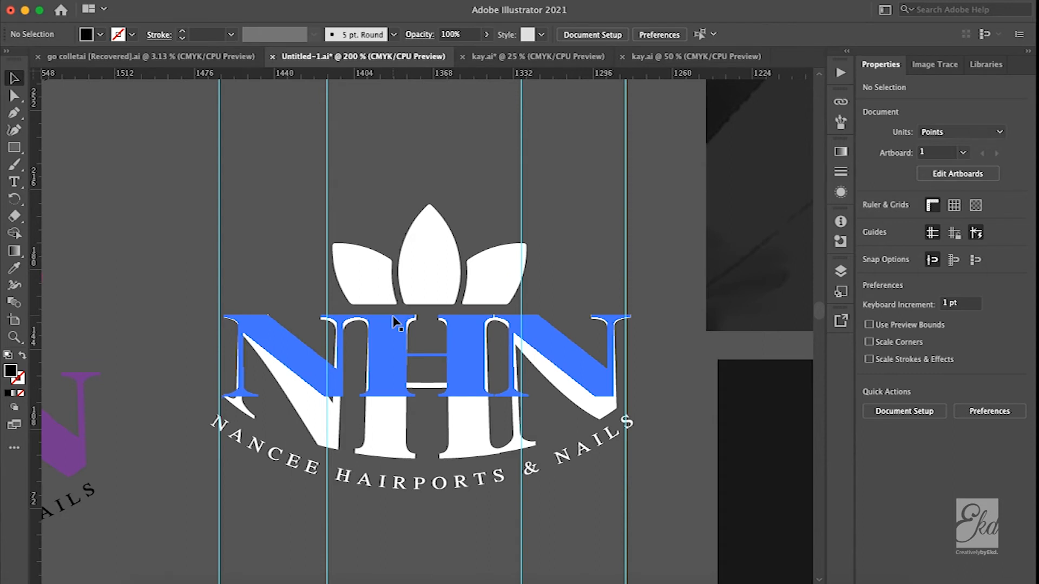
pyautogui.hscroll(3, 393, 316)
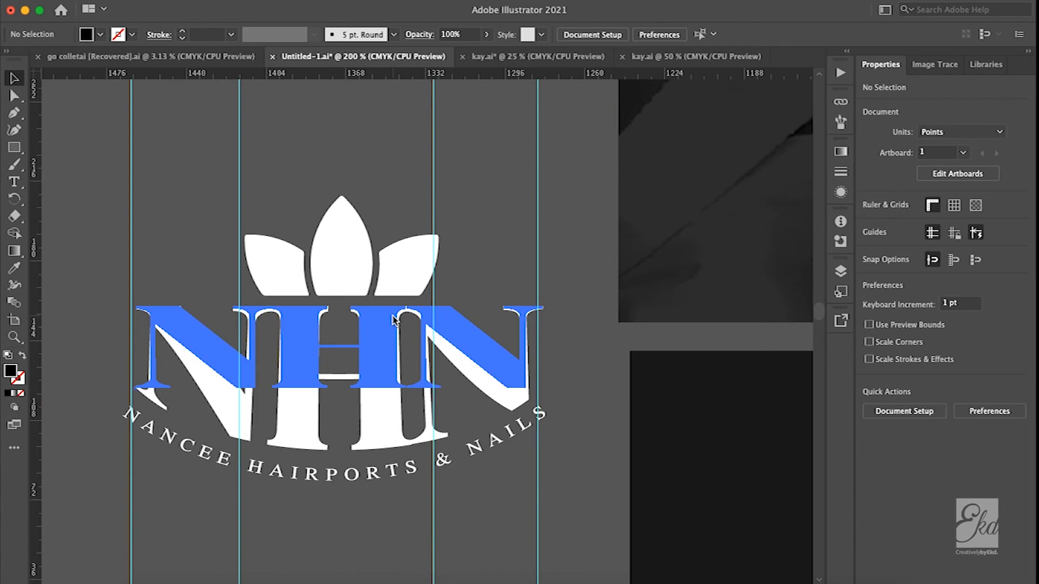
pyautogui.scroll(-3, 393, 321)
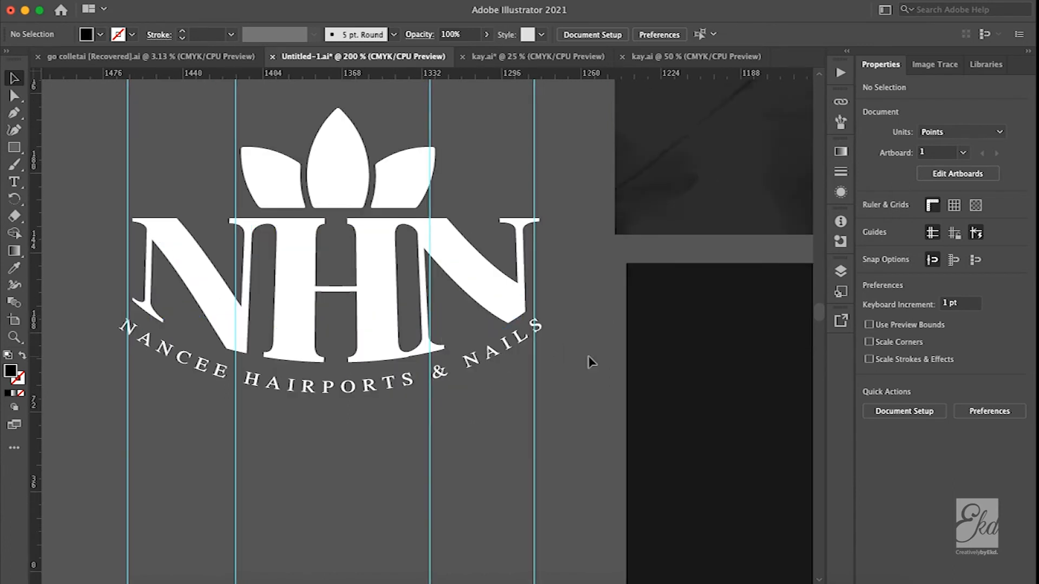
# - Go past the mockups and blank artboard to examine the bold NHN draft inside the split circle with a crown and flourish
pyautogui.hscroll(15, 591, 361)
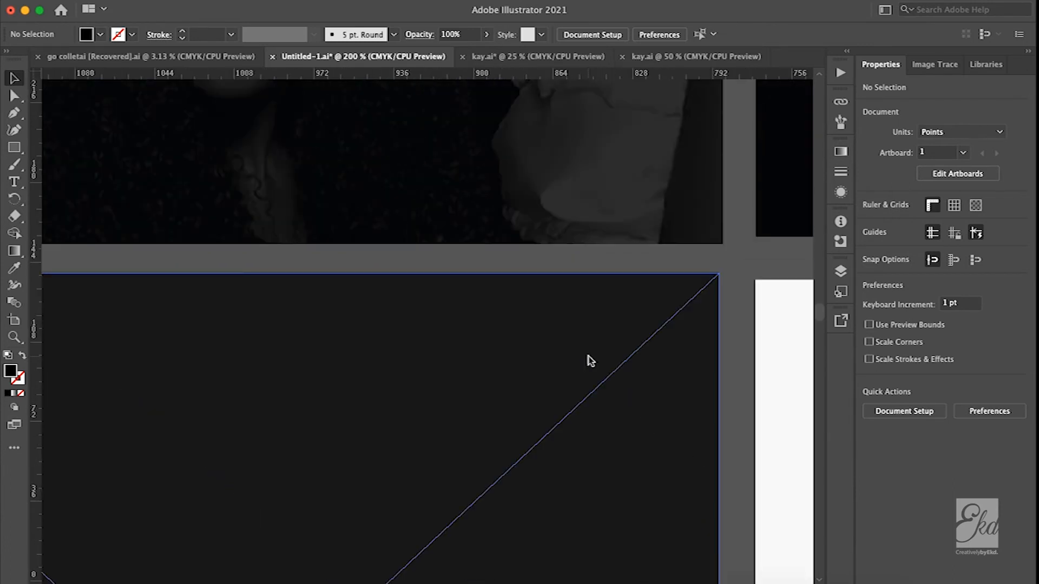
pyautogui.hscroll(10, 590, 361)
pyautogui.scroll(-10, 590, 361)
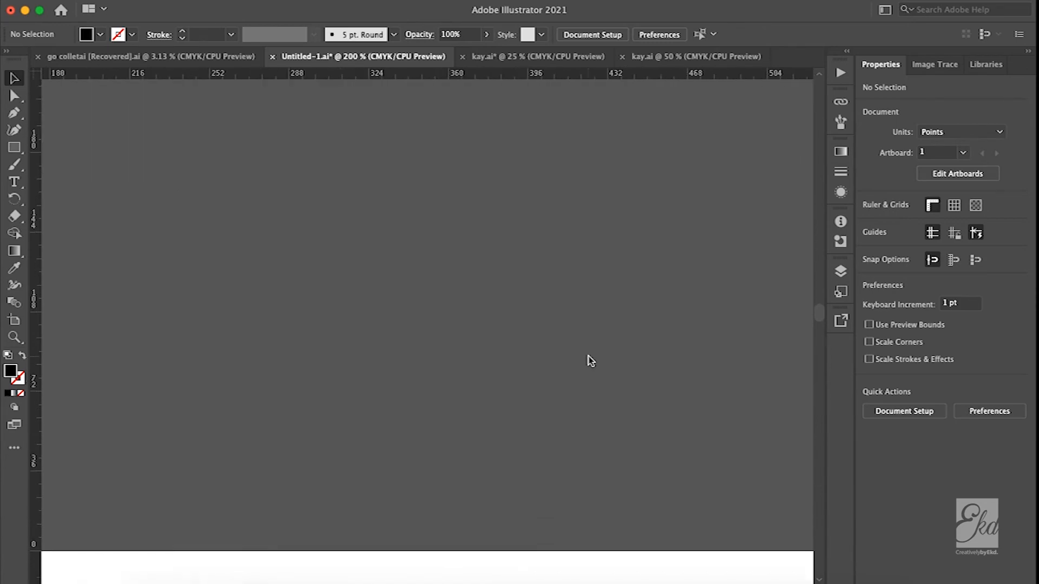
pyautogui.scroll(-10, 589, 361)
pyautogui.hscroll(10, 590, 360)
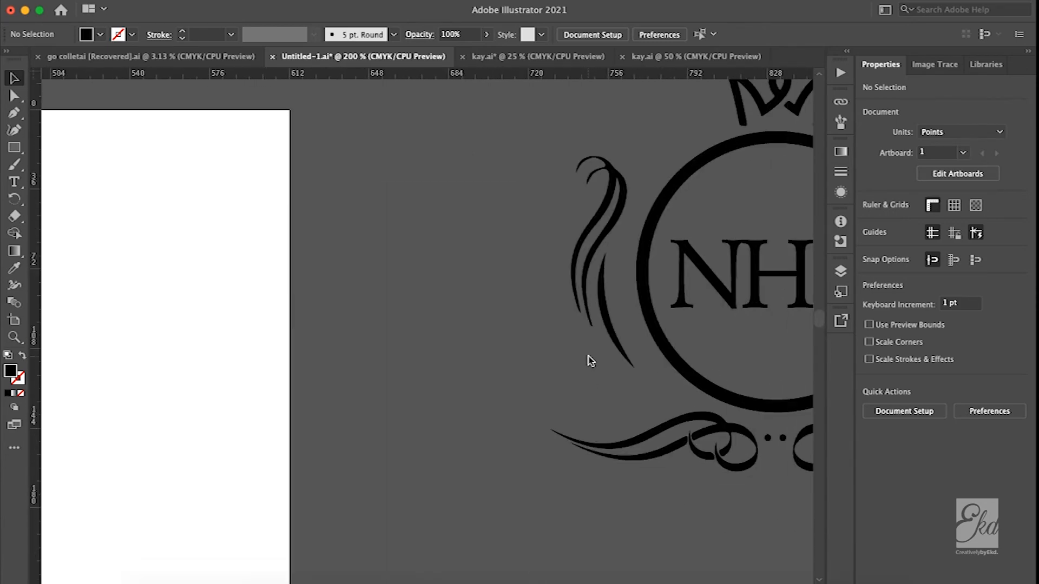
pyautogui.scroll(3, 590, 361)
pyautogui.hscroll(5, 590, 361)
pyautogui.scroll(10, 710, 165)
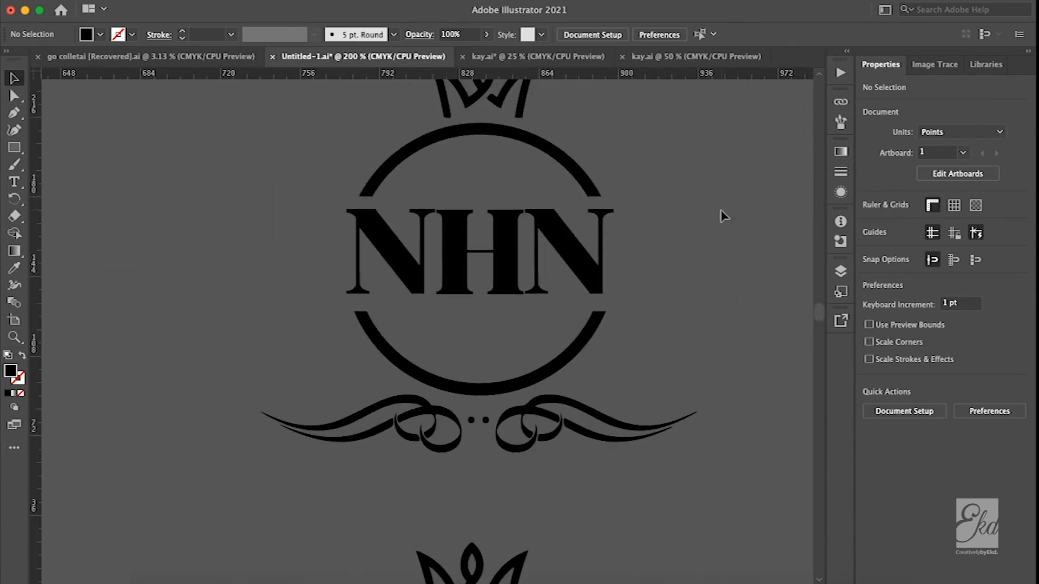
pyautogui.scroll(-5, 647, 226)
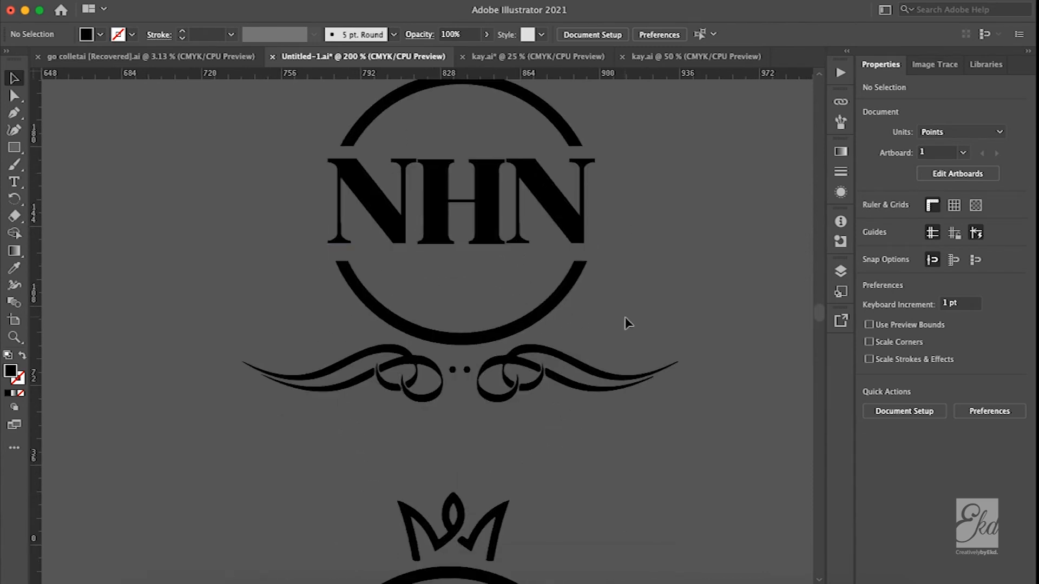
# - Examine the black full-circle crest drafts with crown and side flourishes, down to the version with the NANCEE wordmark
pyautogui.scroll(-2, 625, 317)
pyautogui.scroll(-5, 557, 337)
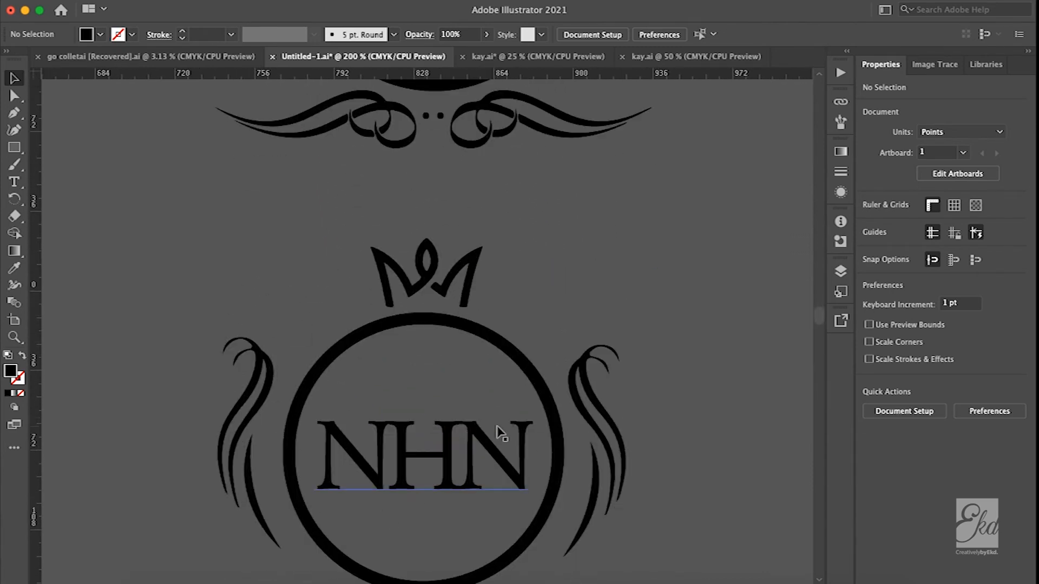
pyautogui.scroll(-5, 499, 429)
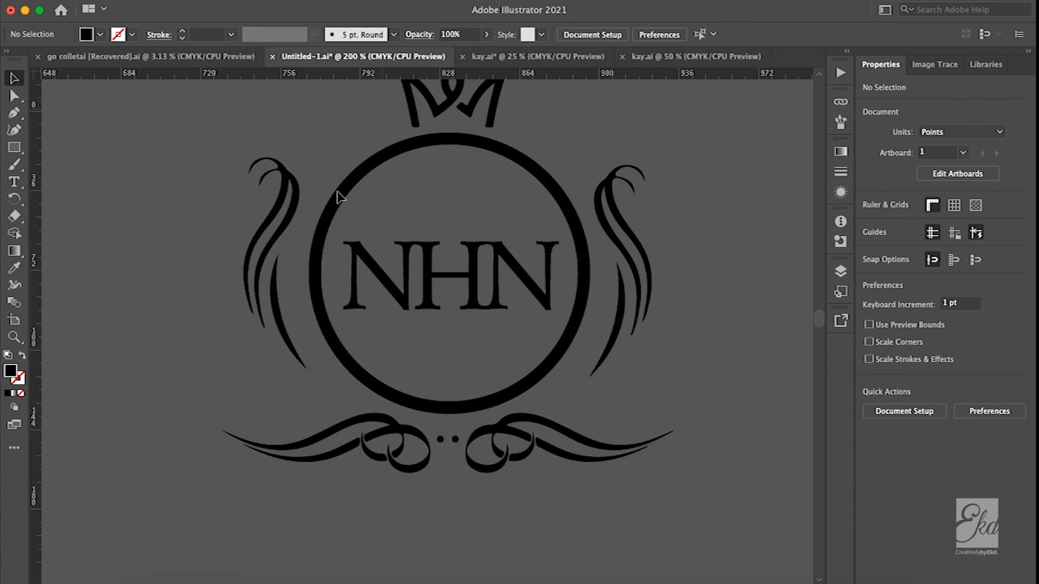
pyautogui.scroll(2, 648, 361)
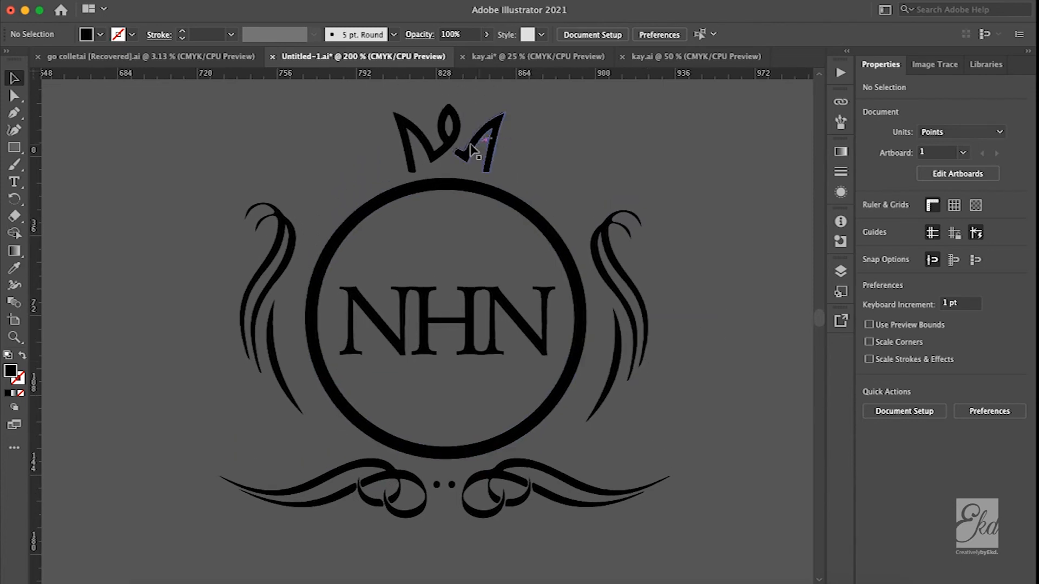
pyautogui.scroll(-10, 667, 337)
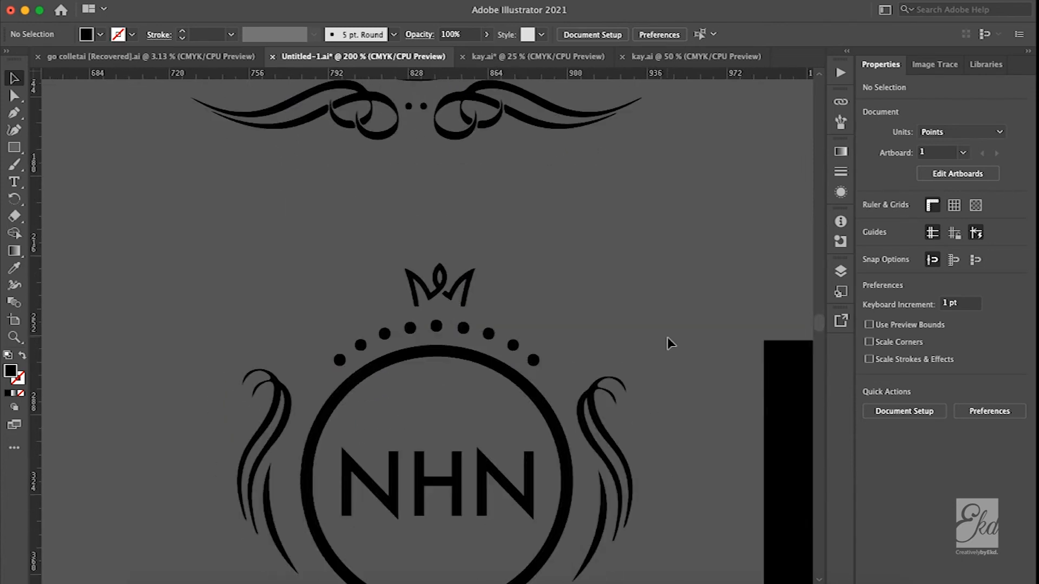
pyautogui.scroll(-15, 667, 341)
pyautogui.scroll(-8, 511, 307)
pyautogui.hscroll(-3, 511, 308)
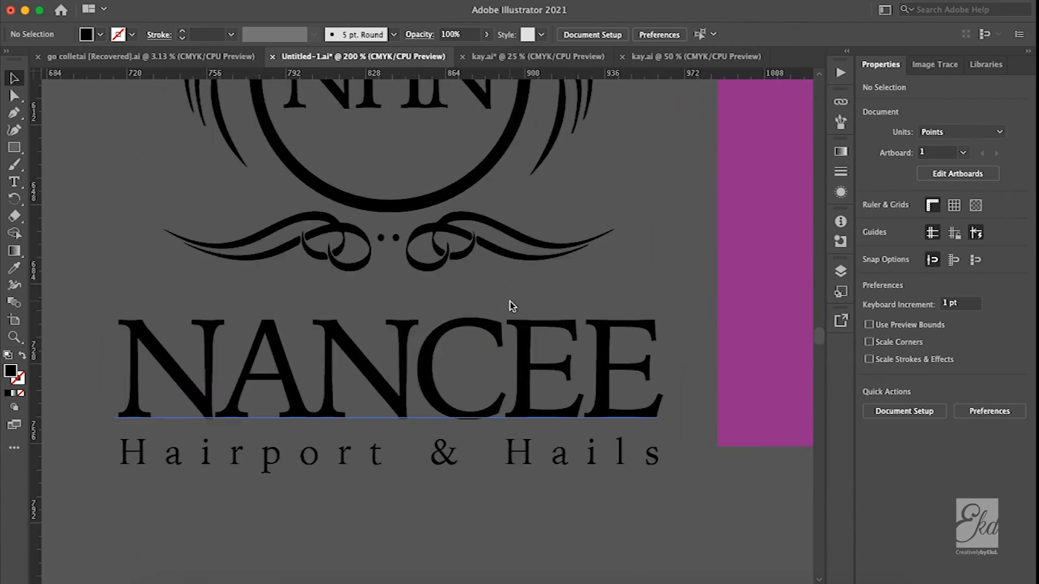
# - Compare the crowned circular NHN crest on the black, white and purple background squares
pyautogui.scroll(15, 511, 305)
pyautogui.hscroll(10, 511, 306)
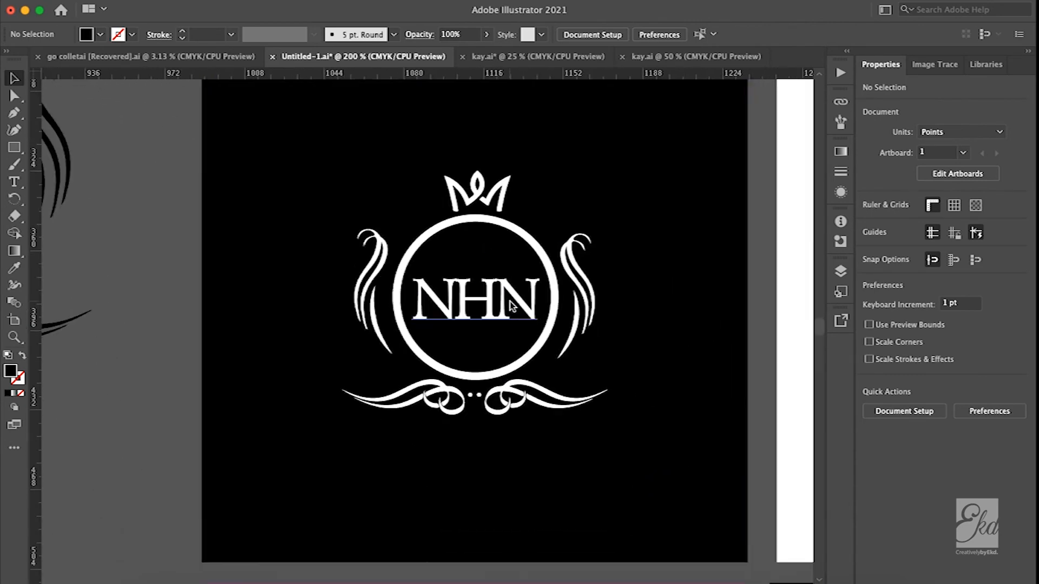
pyautogui.hscroll(5, 544, 401)
pyautogui.hscroll(9, 641, 318)
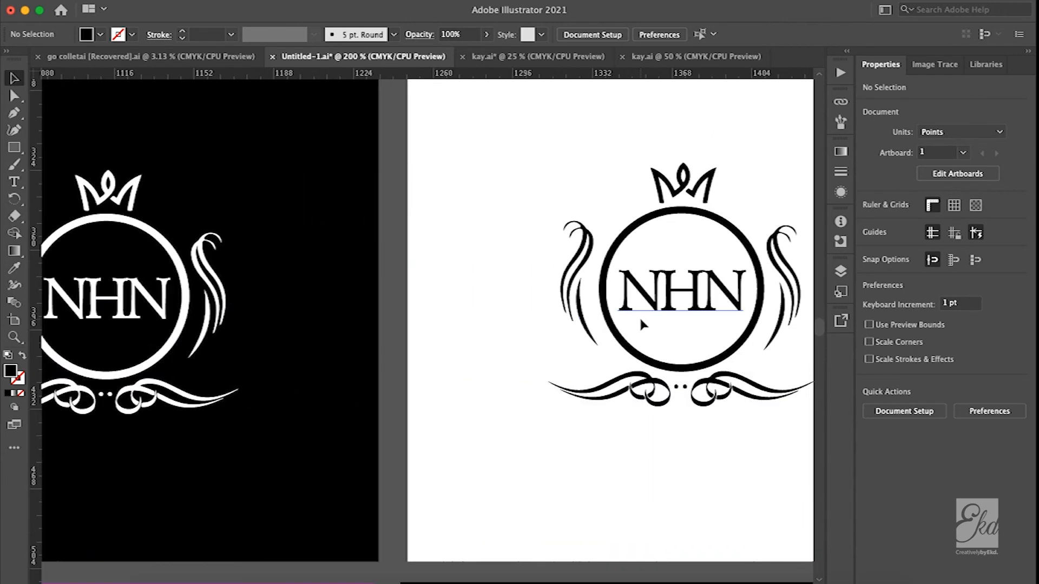
pyautogui.hscroll(2, 640, 322)
pyautogui.scroll(-18, 471, 352)
pyautogui.hscroll(-8, 472, 352)
pyautogui.hscroll(16, 563, 367)
pyautogui.hscroll(-17, 563, 366)
pyautogui.scroll(-1, 563, 367)
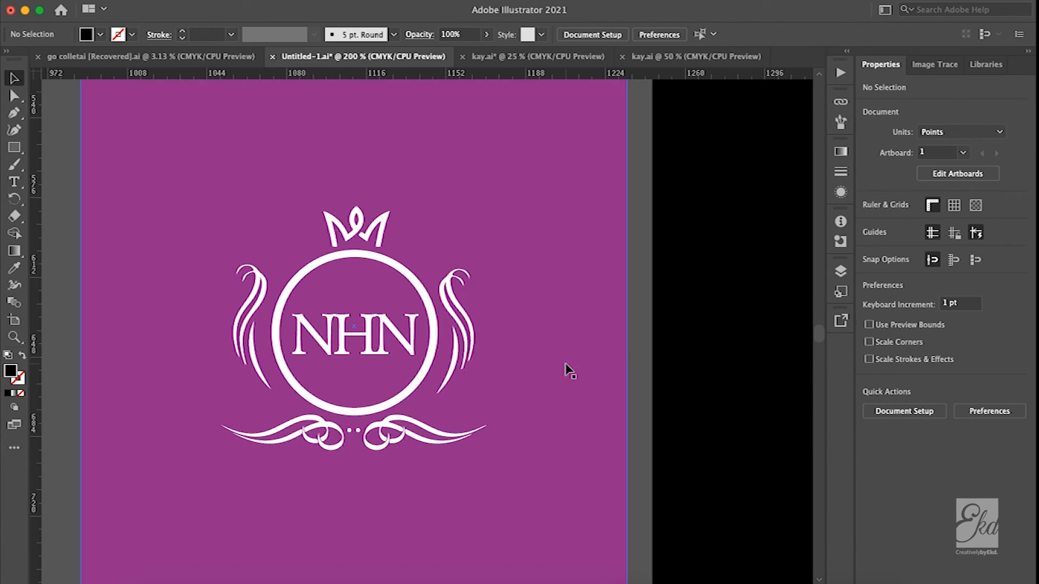
# - Compare the purple-background crest with the black crest beside it, and select the purple background square
pyautogui.hscroll(-6, 569, 371)
pyautogui.scroll(1, 570, 371)
pyautogui.hscroll(-4, 125, 298)
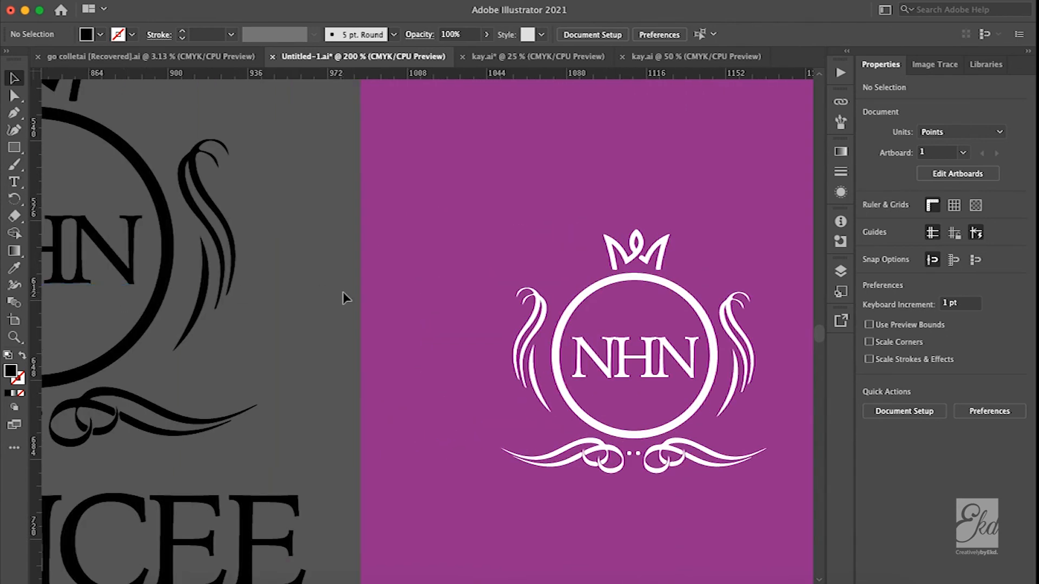
pyautogui.hscroll(-5, 343, 291)
pyautogui.scroll(-1, 342, 291)
pyautogui.moveTo(551, 130); pyautogui.dragTo(459, 190)
pyautogui.click(599, 234)
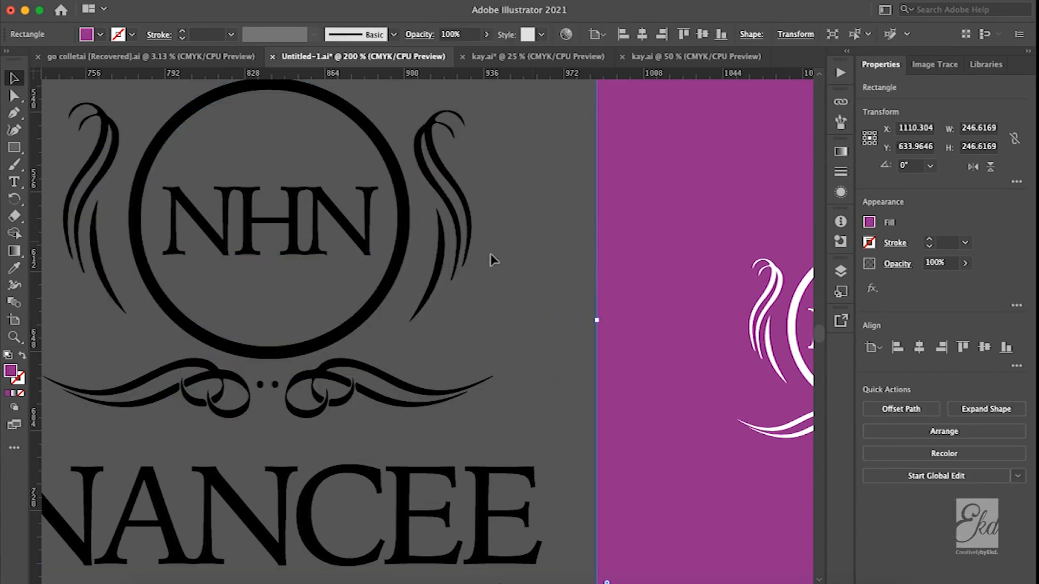
# - Return to the lotus logo mockups and examine the gradient tricolour lotus and white NHN lettering over the dark portrait photo
pyautogui.hscroll(-20, 544, 265)
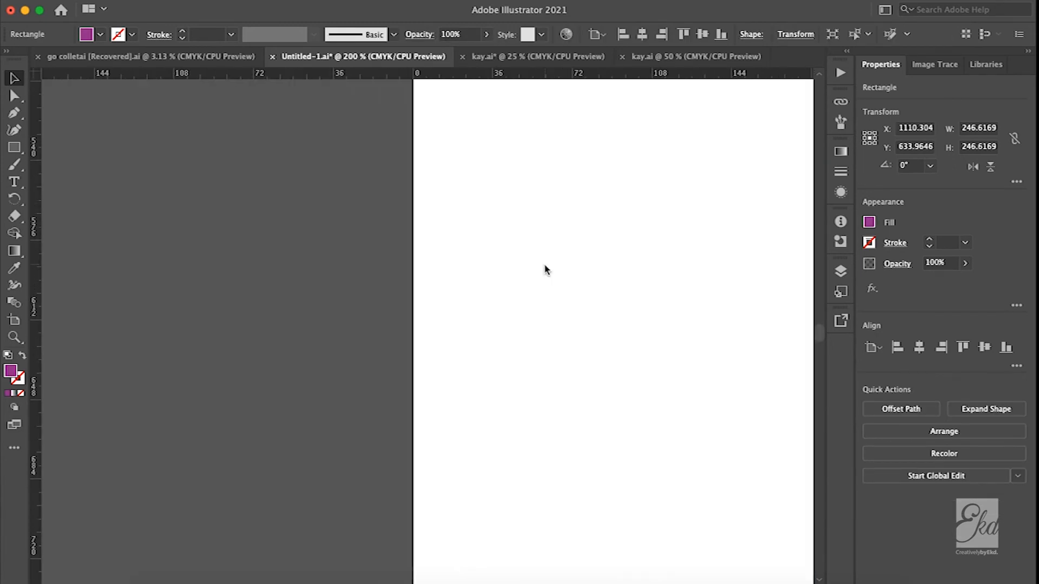
pyautogui.hscroll(-11, 544, 264)
pyautogui.scroll(-9, 544, 265)
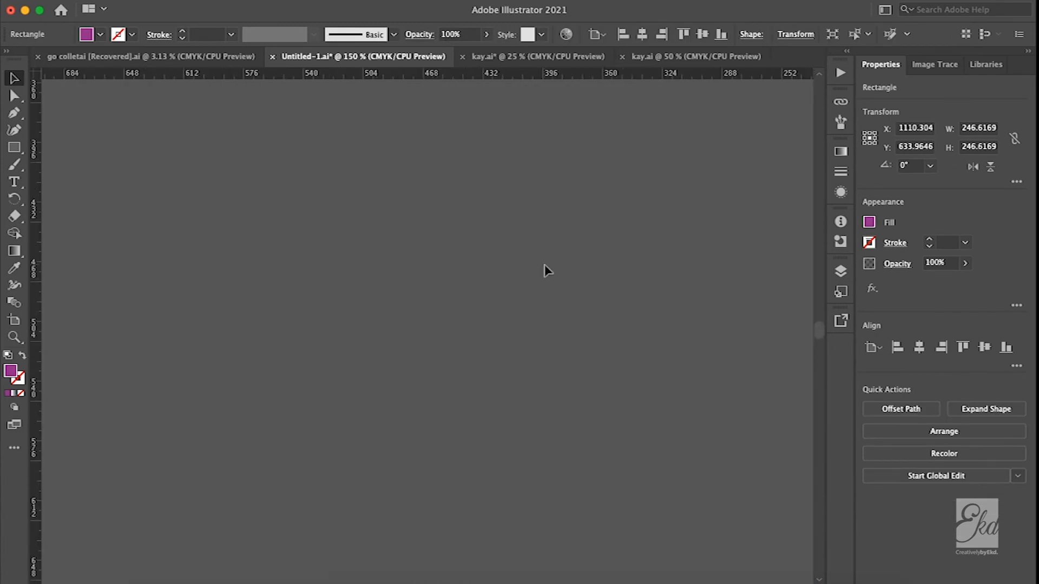
pyautogui.scroll(5, 545, 268)
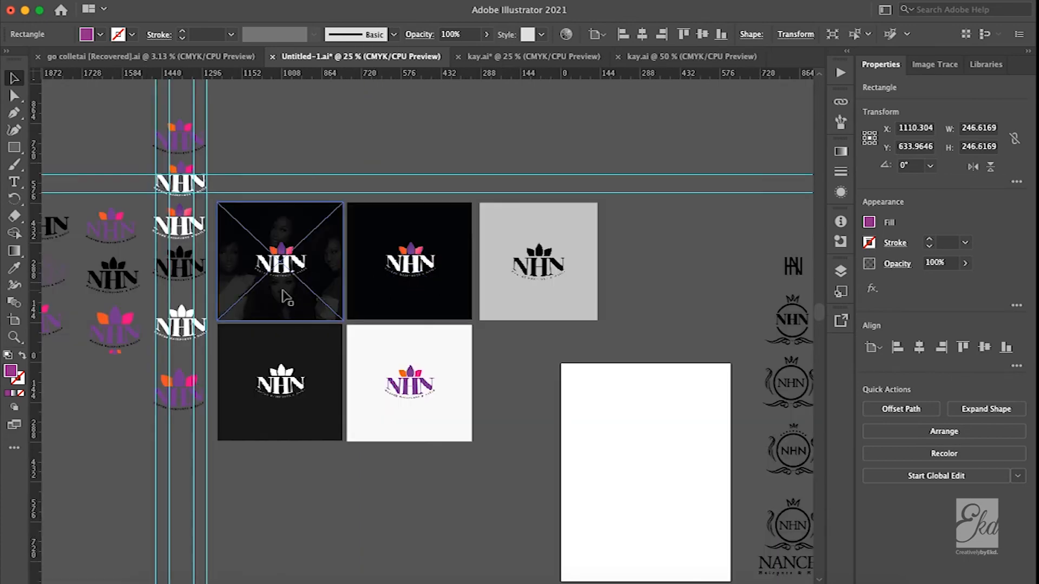
pyautogui.scroll(2, 455, 276)
pyautogui.scroll(5, 551, 285)
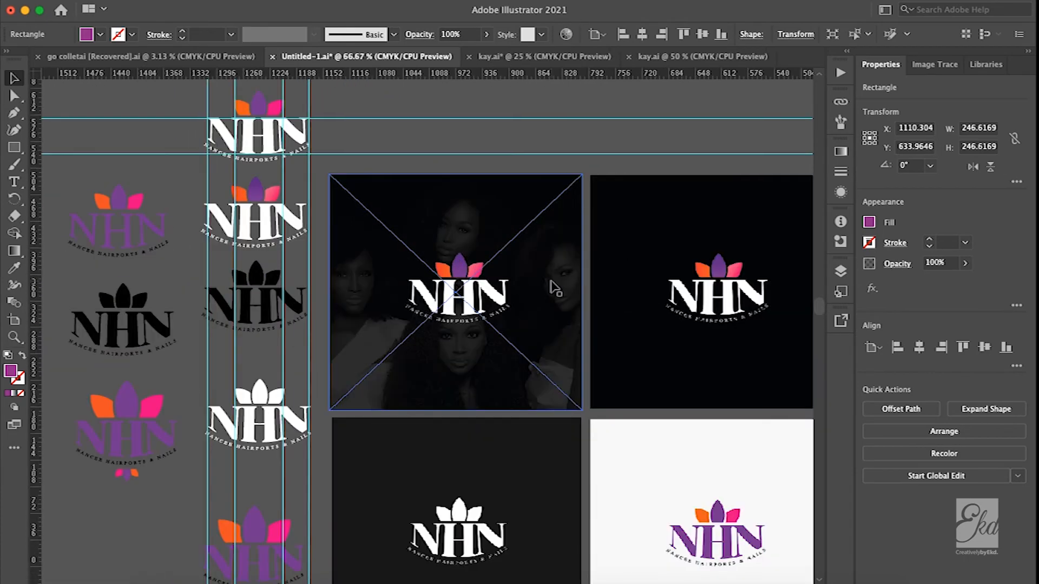
pyautogui.scroll(-2, 501, 279)
pyautogui.scroll(-3, 481, 274)
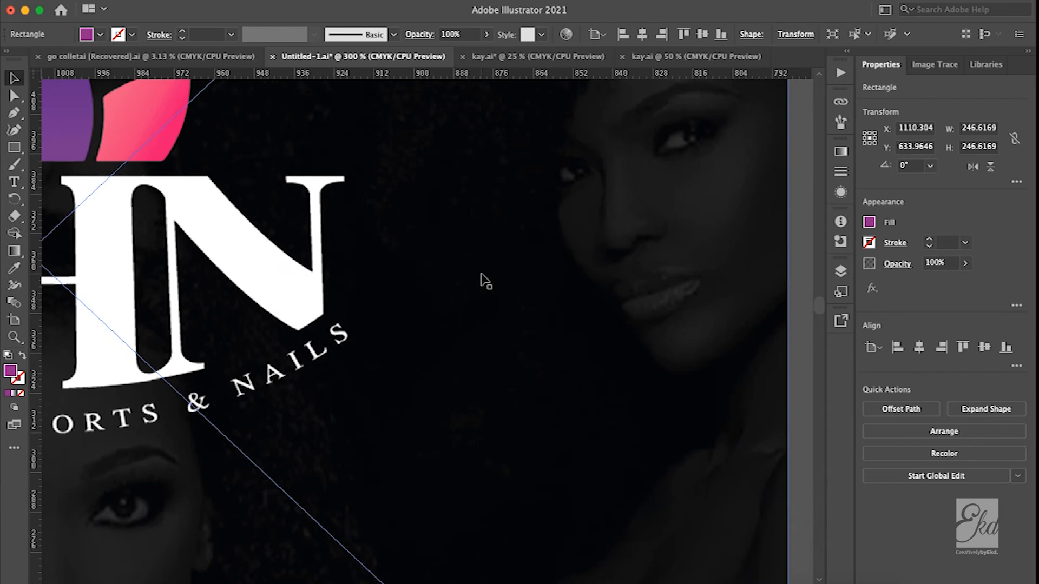
pyautogui.scroll(-1, 485, 280)
pyautogui.hscroll(-2, 341, 282)
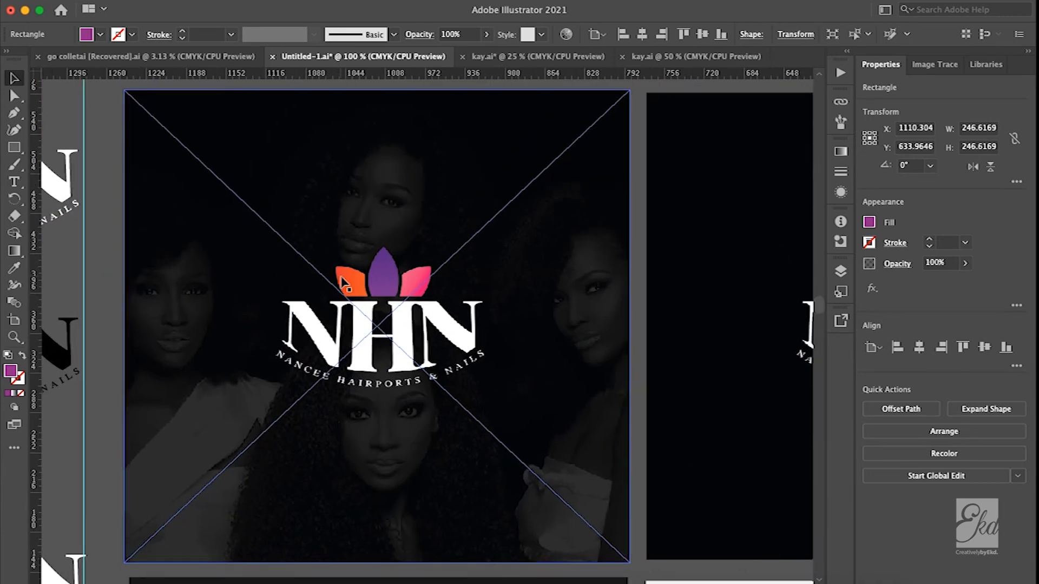
pyautogui.click(110, 193)
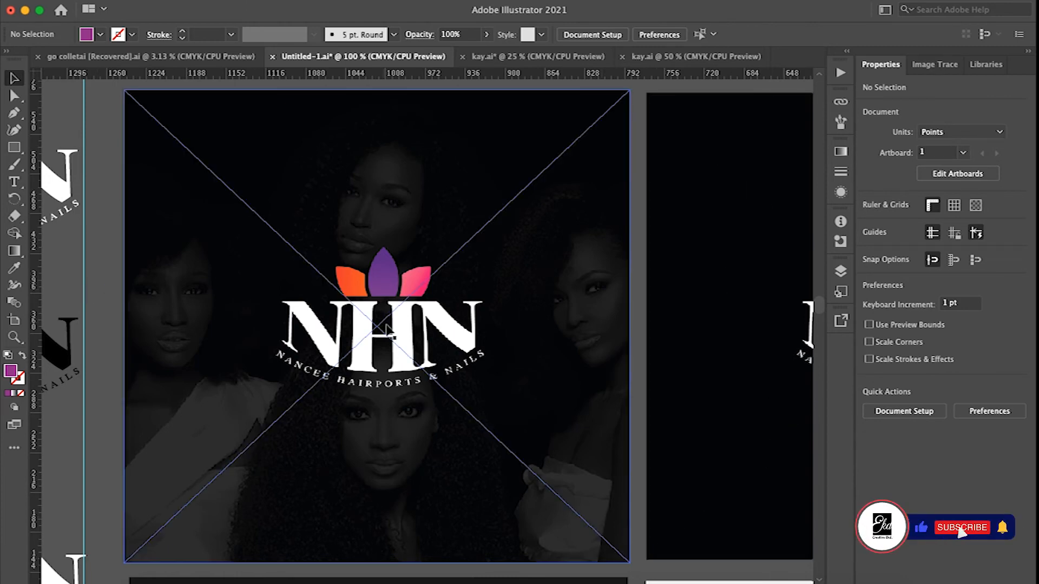
pyautogui.scroll(3, 407, 254)
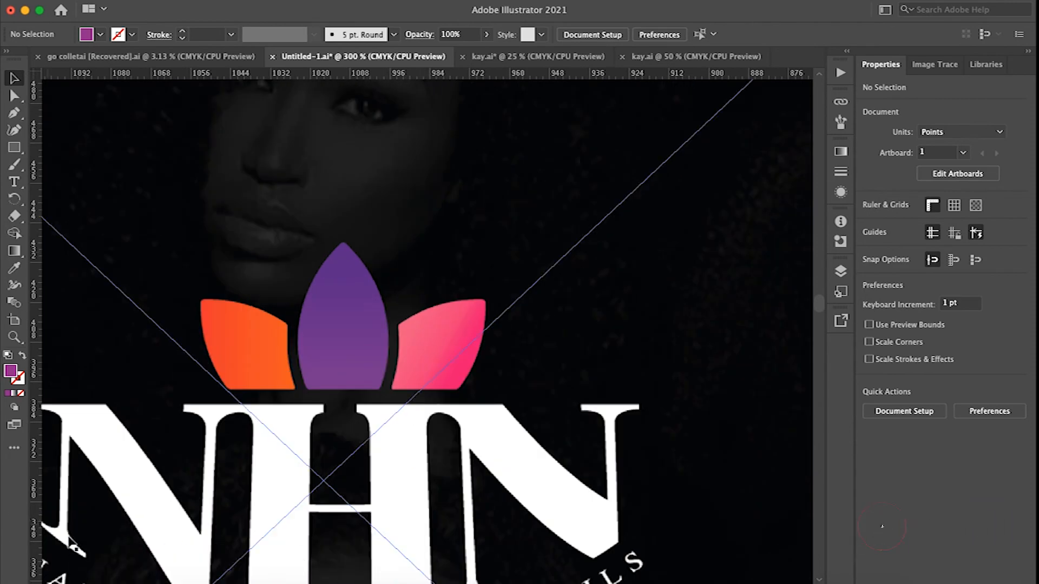
# - Examine the tricolour lotus NHN logo on the plain black background square, including its white lettering and curved tagline
pyautogui.scroll(-6, 309, 529)
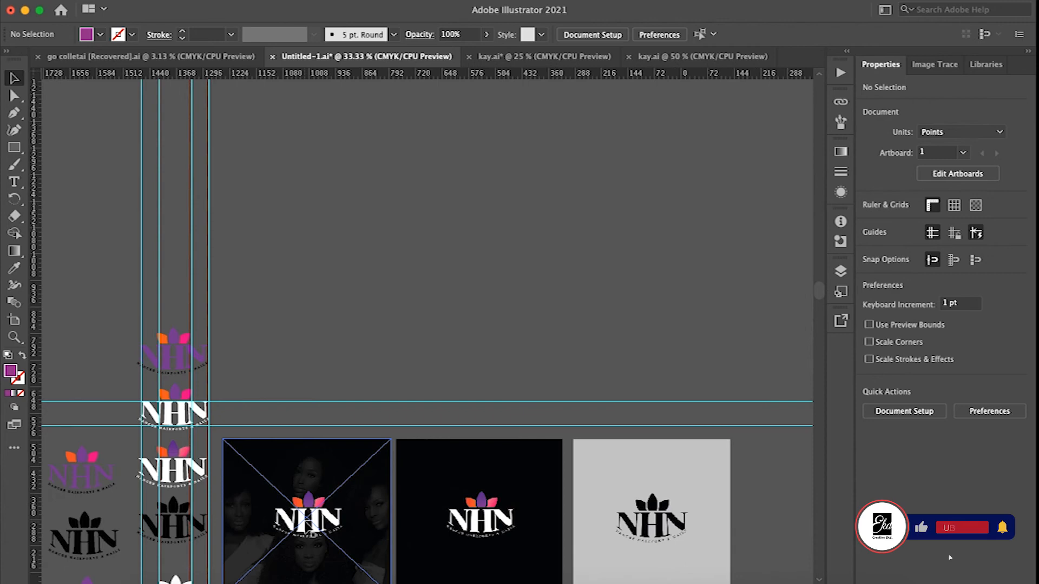
pyautogui.scroll(8, 474, 426)
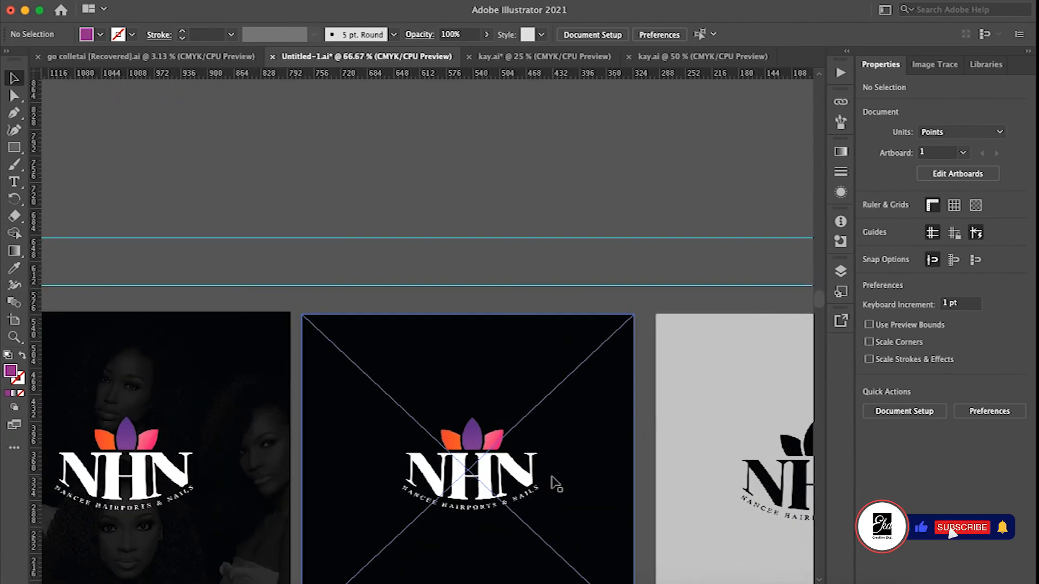
pyautogui.scroll(2, 551, 476)
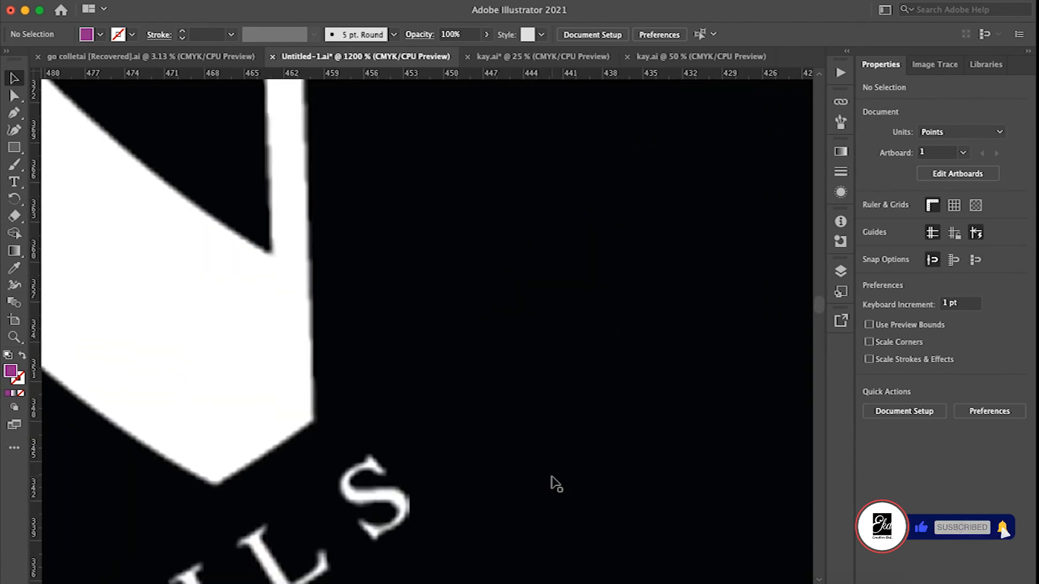
pyautogui.scroll(-3, 550, 476)
pyautogui.scroll(-1, 480, 383)
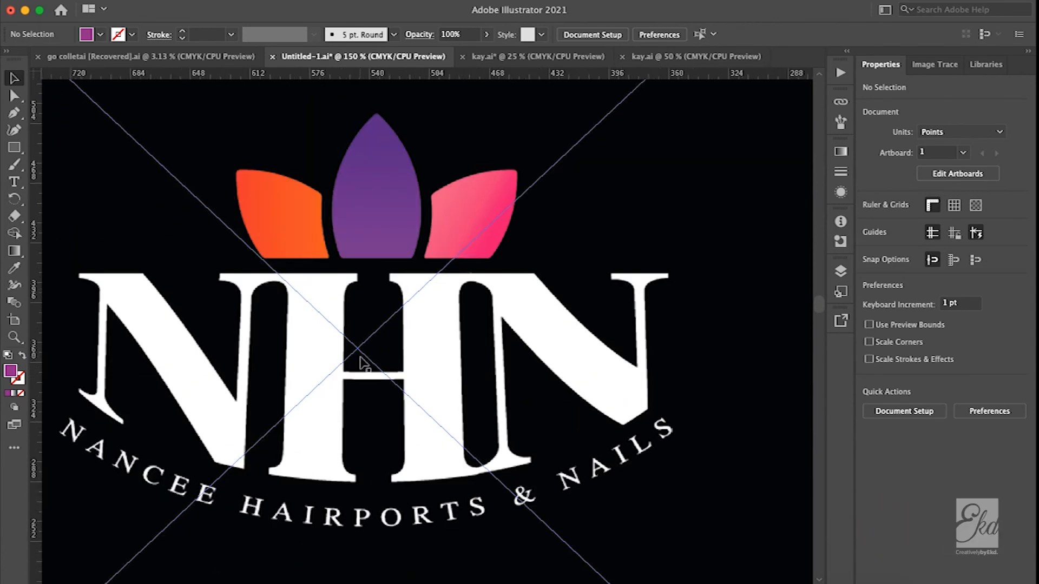
pyautogui.scroll(-4, 361, 361)
pyautogui.scroll(2, 433, 358)
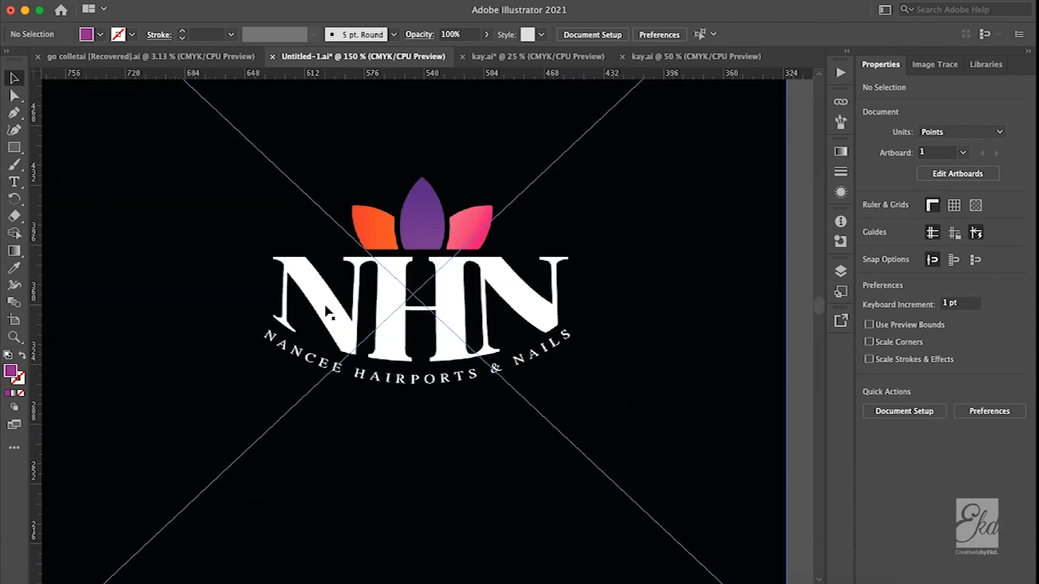
pyautogui.hscroll(-3, 327, 311)
pyautogui.scroll(1, 326, 311)
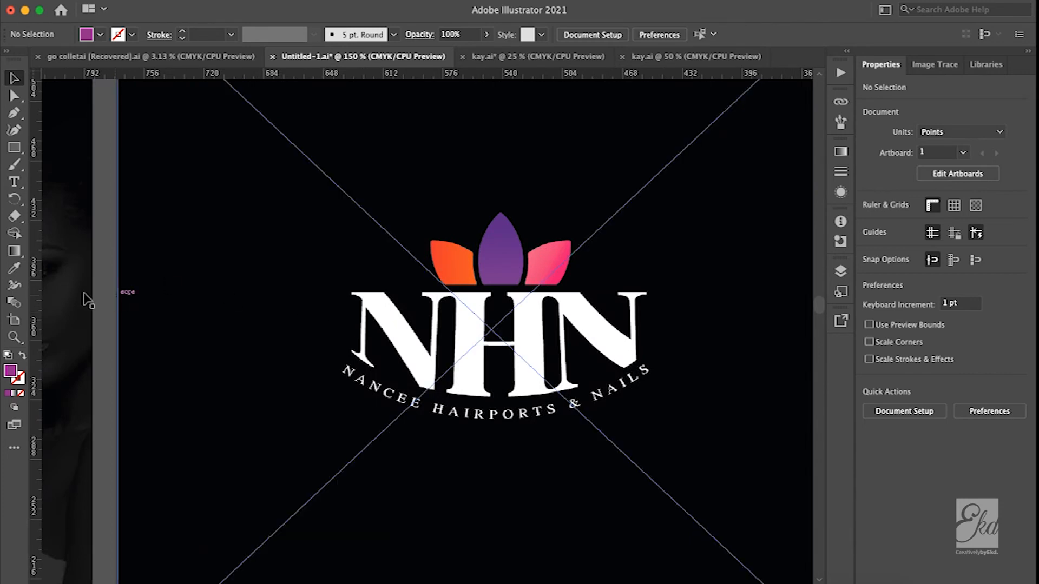
pyautogui.scroll(-3, 105, 315)
pyautogui.hscroll(-1, 106, 315)
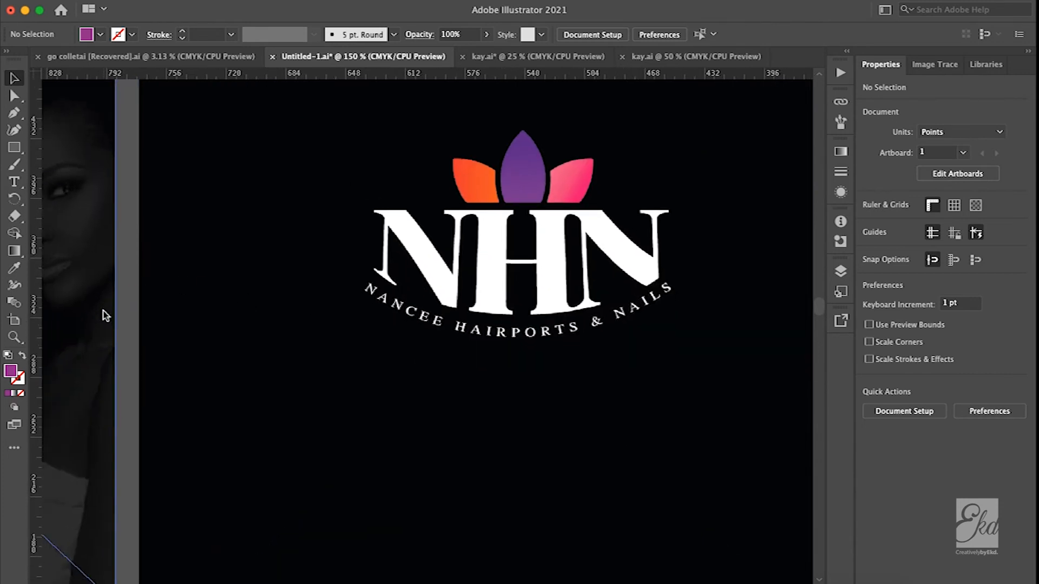
pyautogui.scroll(-4, 105, 316)
pyautogui.scroll(-5, 222, 473)
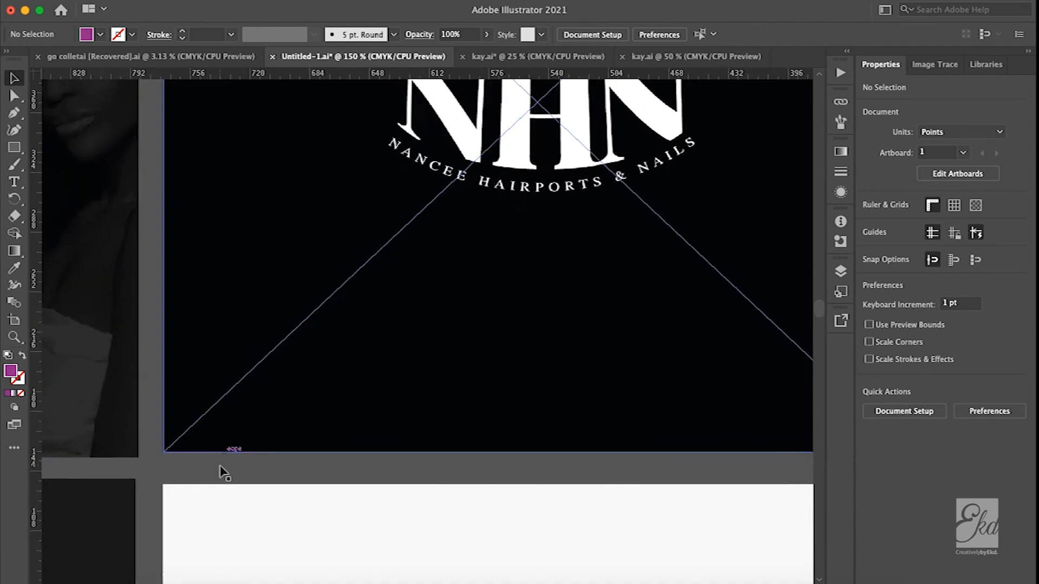
# - Examine the purple NHN logo on the white square and the all-white version on the dark grey square
pyautogui.scroll(-8, 223, 473)
pyautogui.hscroll(2, 222, 473)
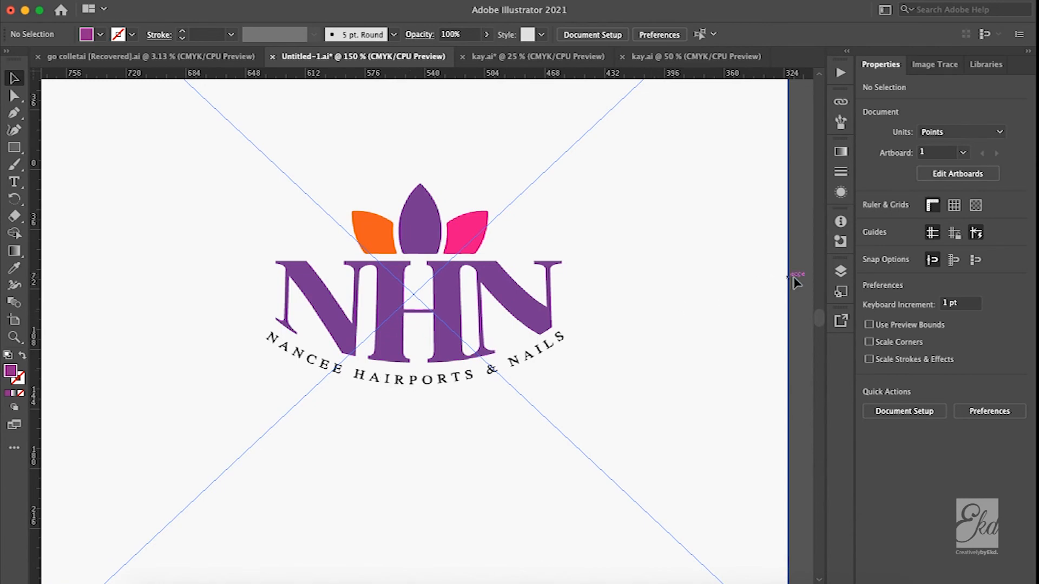
pyautogui.hscroll(-8, 779, 278)
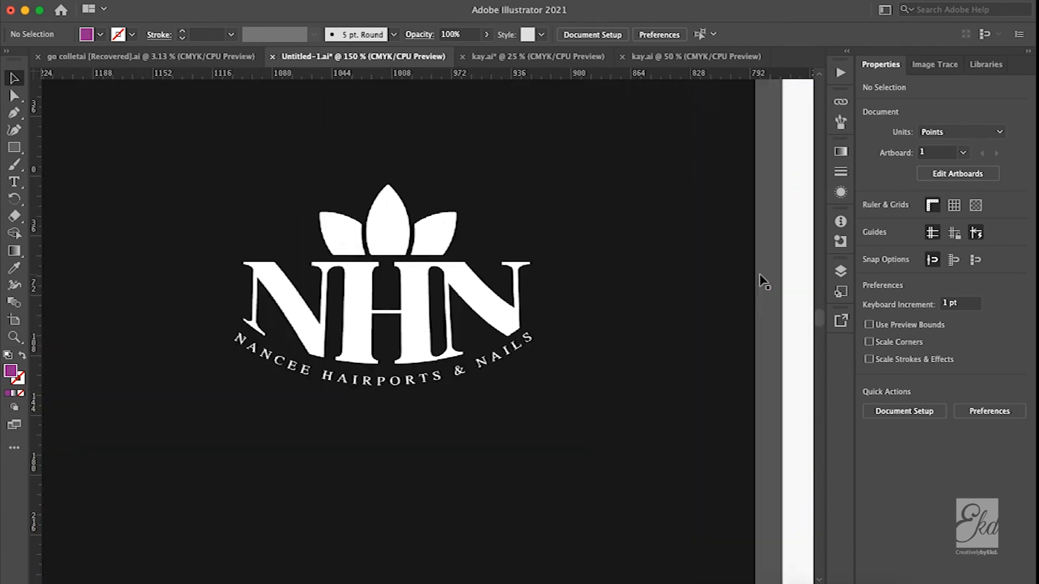
pyautogui.hscroll(-3, 758, 273)
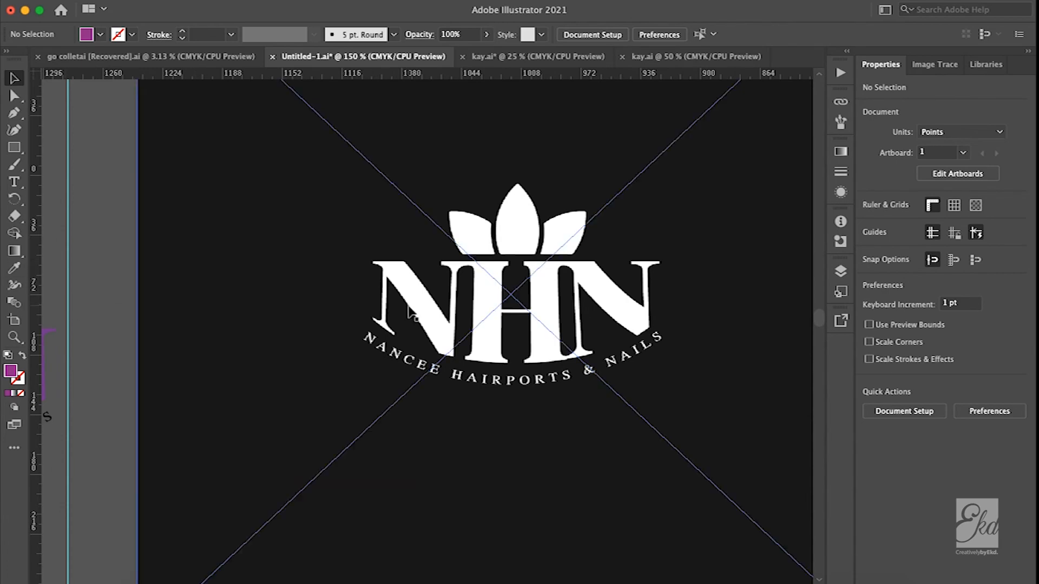
# - Compare the five lotus logo background squares, including the black logo on light grey, and select the tricolour logo image on plain black
pyautogui.press('super+minus')
pyautogui.press('super+minus')
pyautogui.press('super+minus')
pyautogui.press('super+minus')
pyautogui.scroll(1, 535, 308)
pyautogui.hscroll(3, 584, 335)
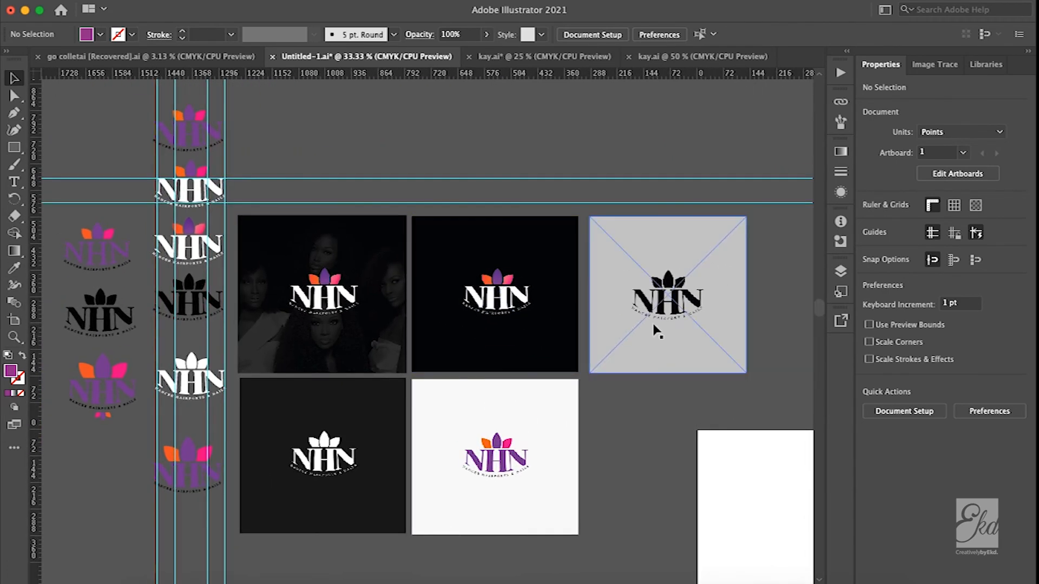
pyautogui.keyDown('alt'); pyautogui.scroll(1, 706, 295); pyautogui.keyUp('alt')
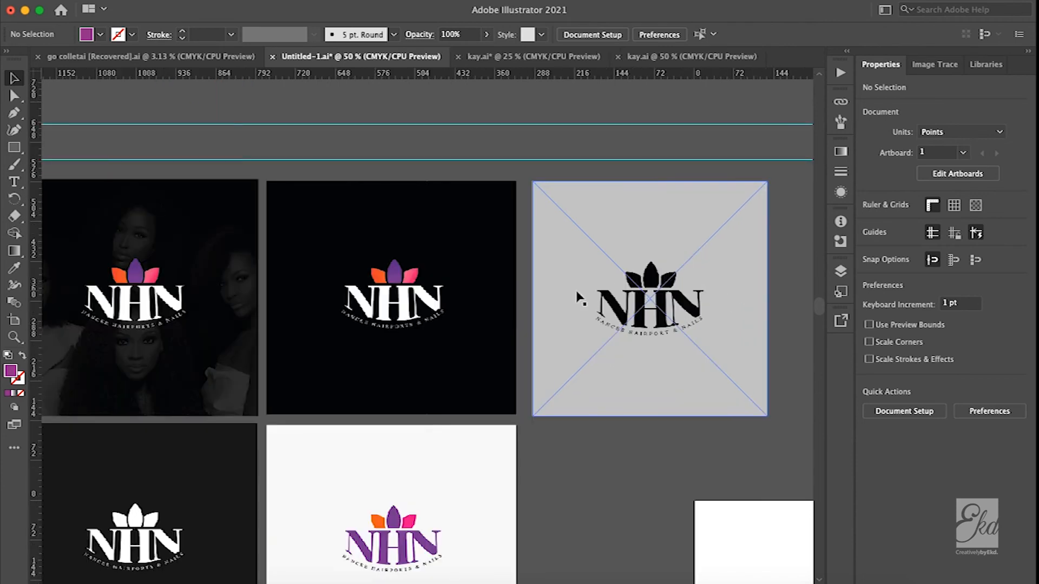
pyautogui.click(360, 332)
pyautogui.scroll(-3, 359, 331)
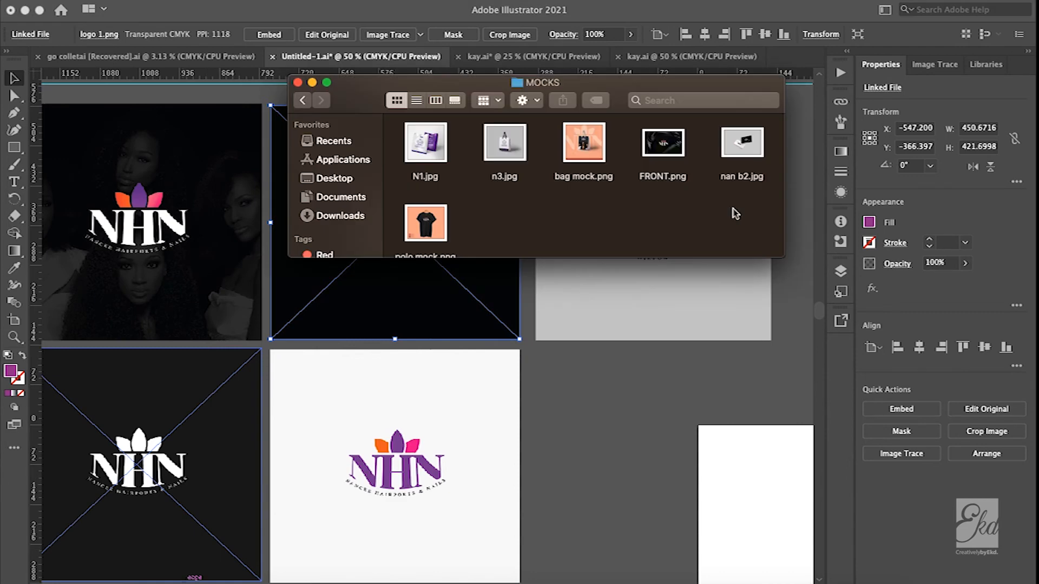
# - Open all six mockup images from the MOCKS folder in Preview and show the bag mockup full screen
pyautogui.moveTo(759, 228); pyautogui.dragTo(409, 123)
pyautogui.rightClick(512, 132)
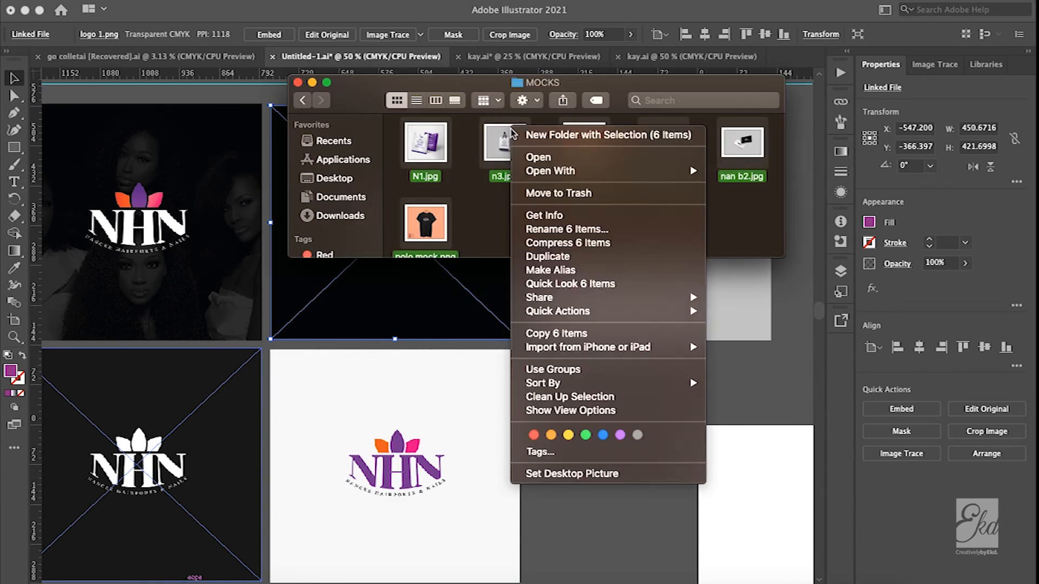
pyautogui.moveTo(573, 170)
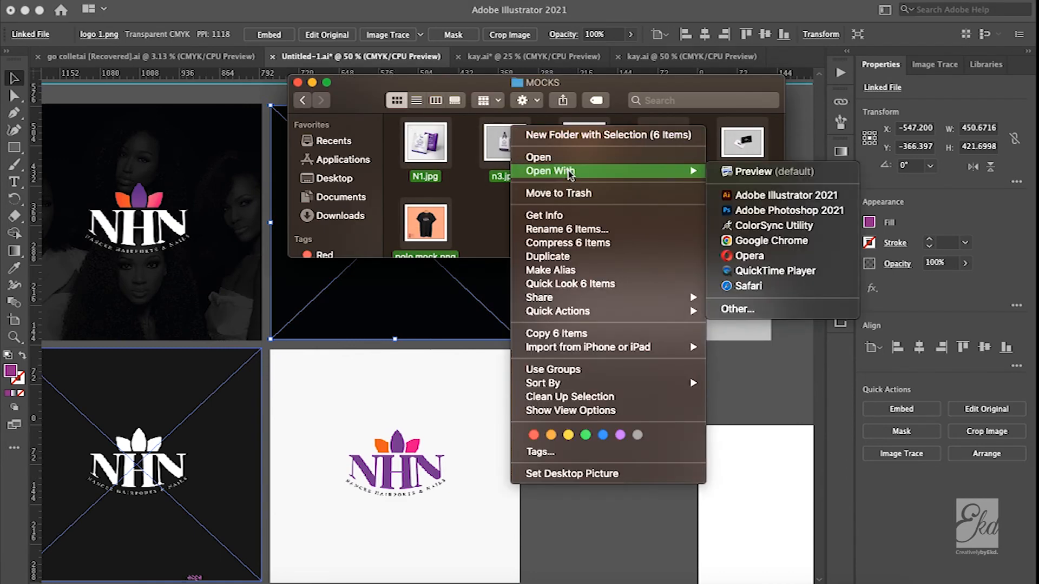
pyautogui.click(758, 170)
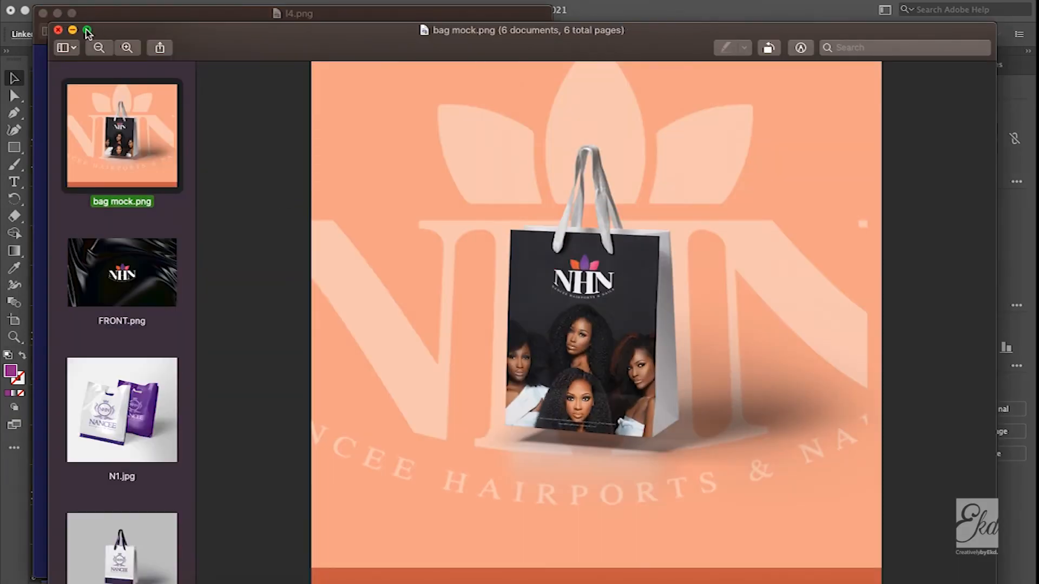
pyautogui.click(86, 30)
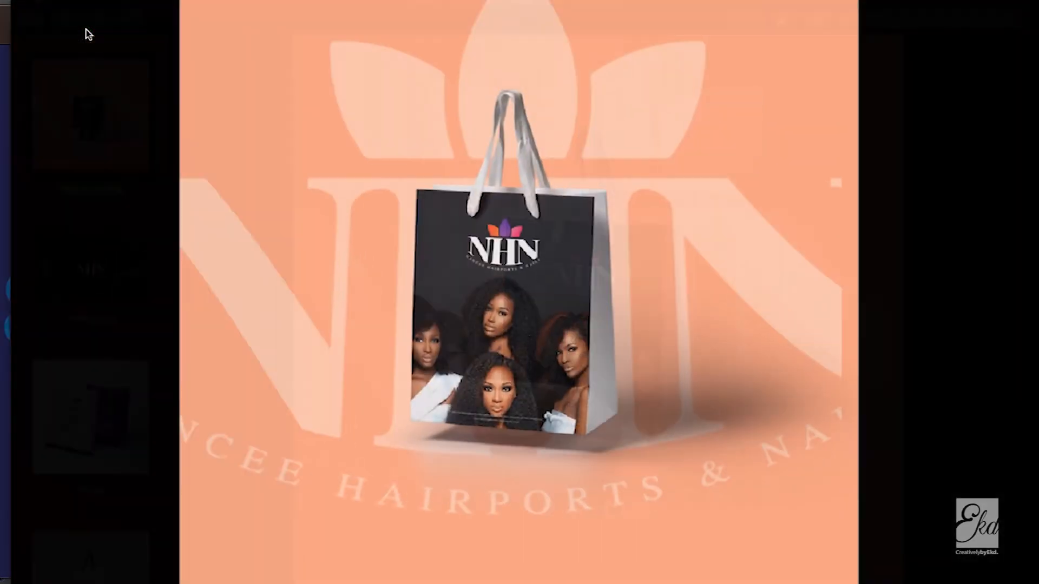